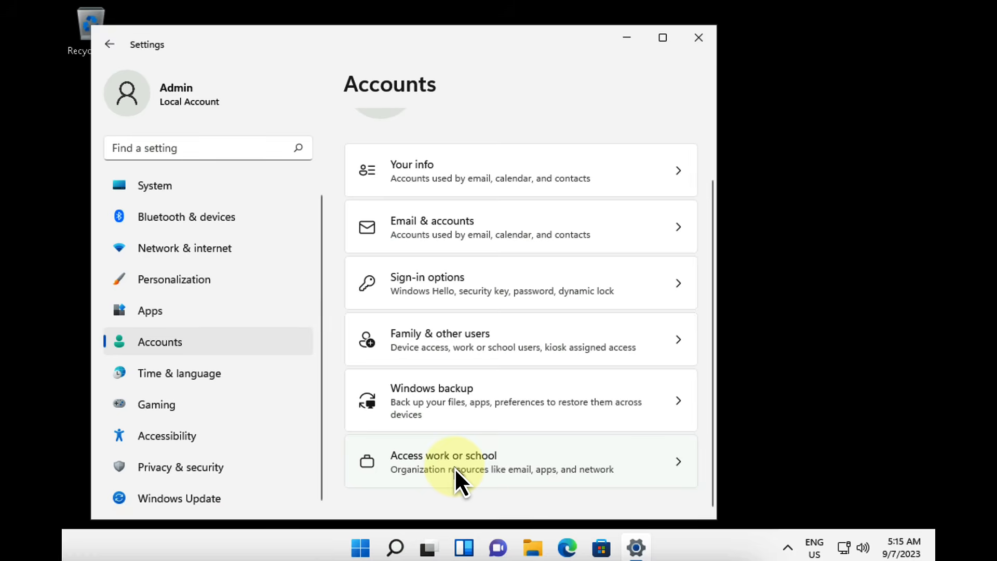
# Step: Go to Access work or school and start connecting a work or school account
pyautogui.click(455, 469)
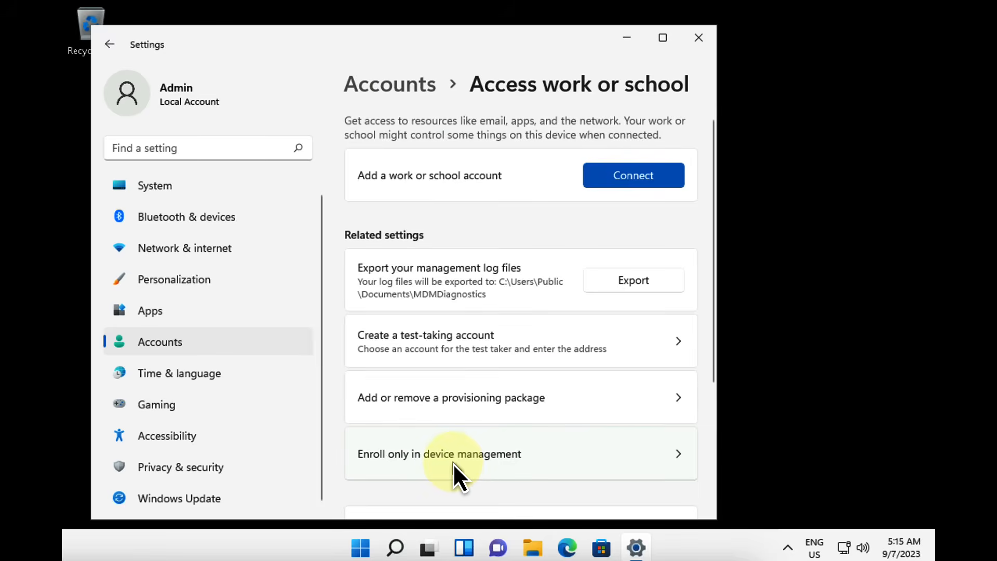
pyautogui.click(638, 175)
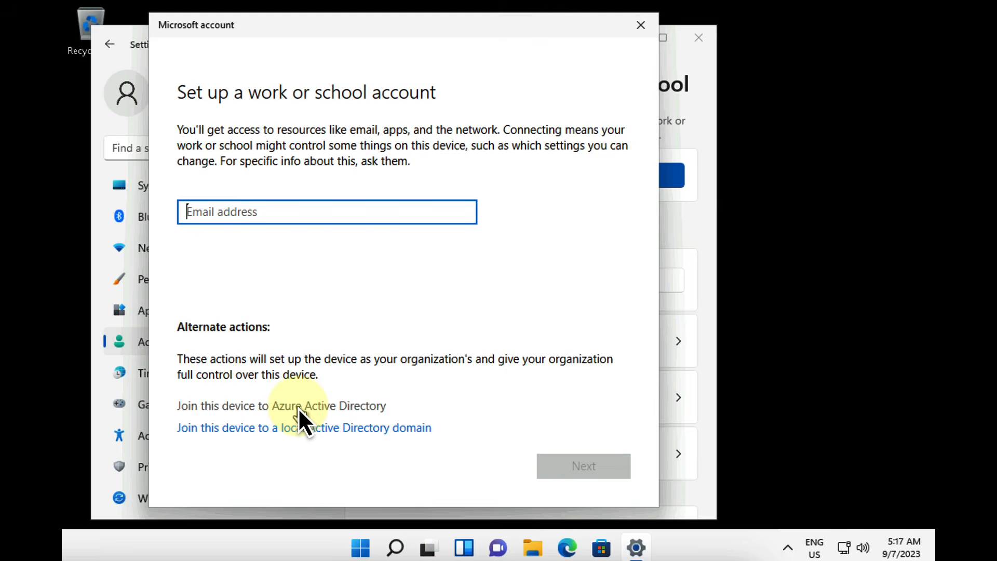
# Step: Join this PC to Contoso's Azure AD using the administrator's work e-mail and password
pyautogui.click(298, 407)
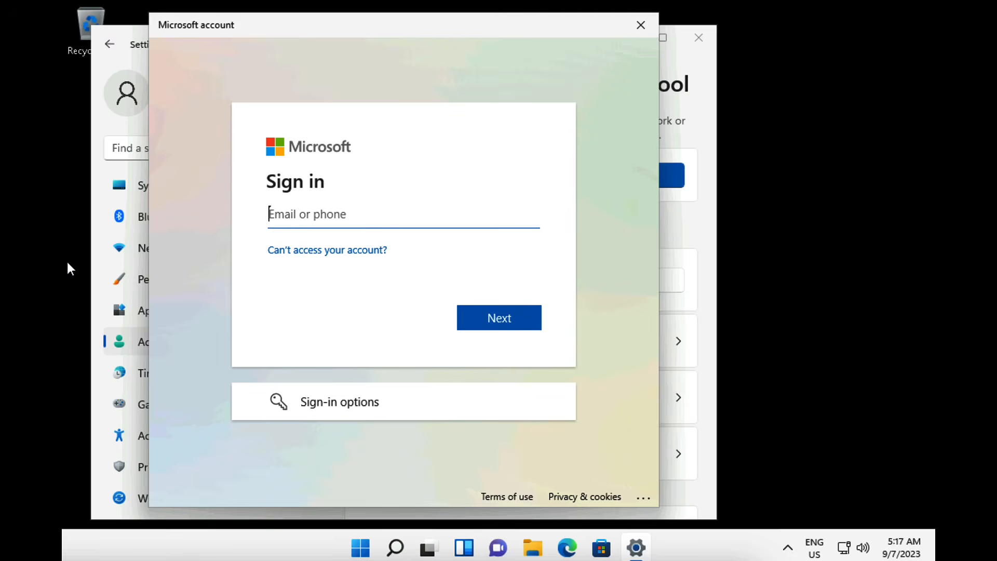
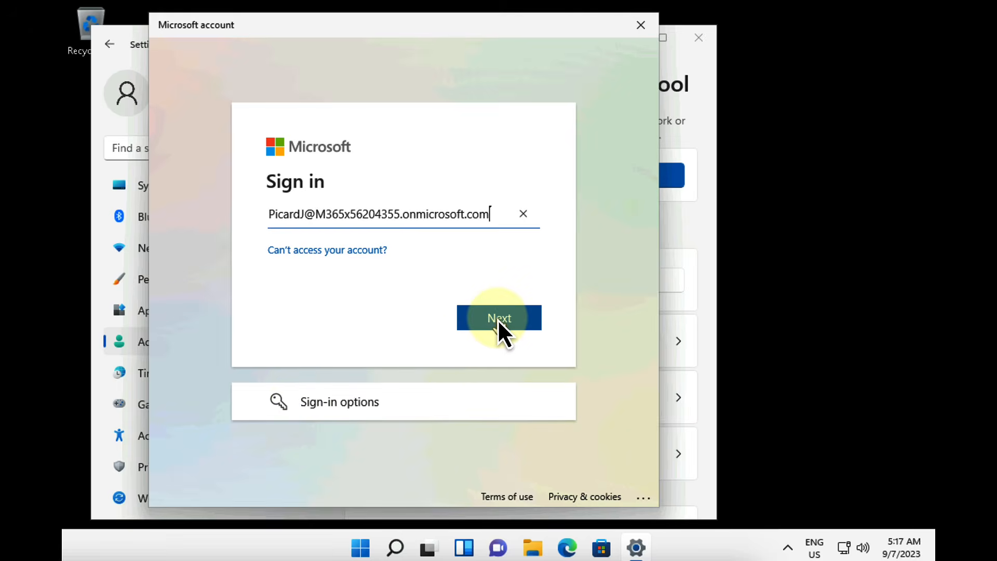
pyautogui.click(498, 319)
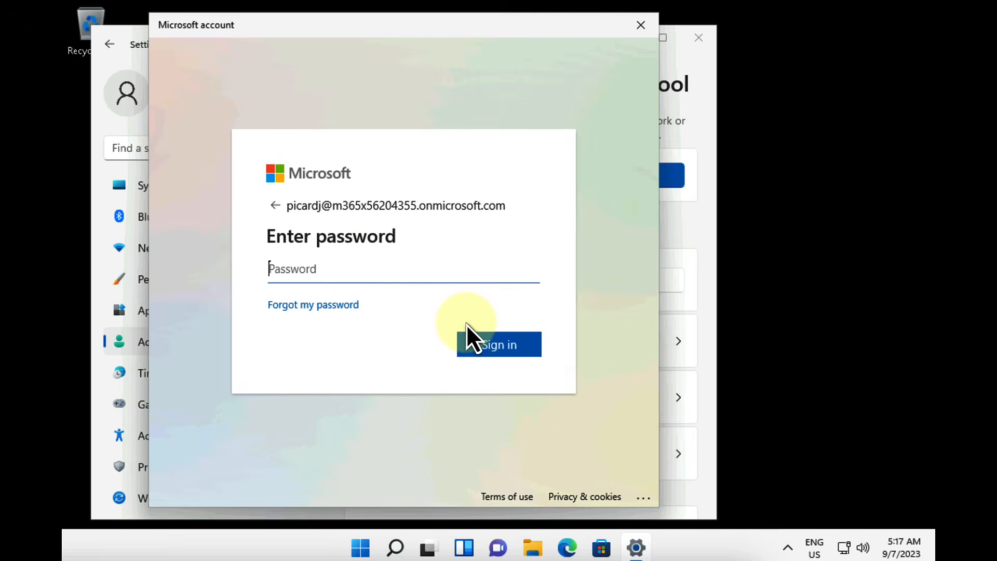
pyautogui.write('************')
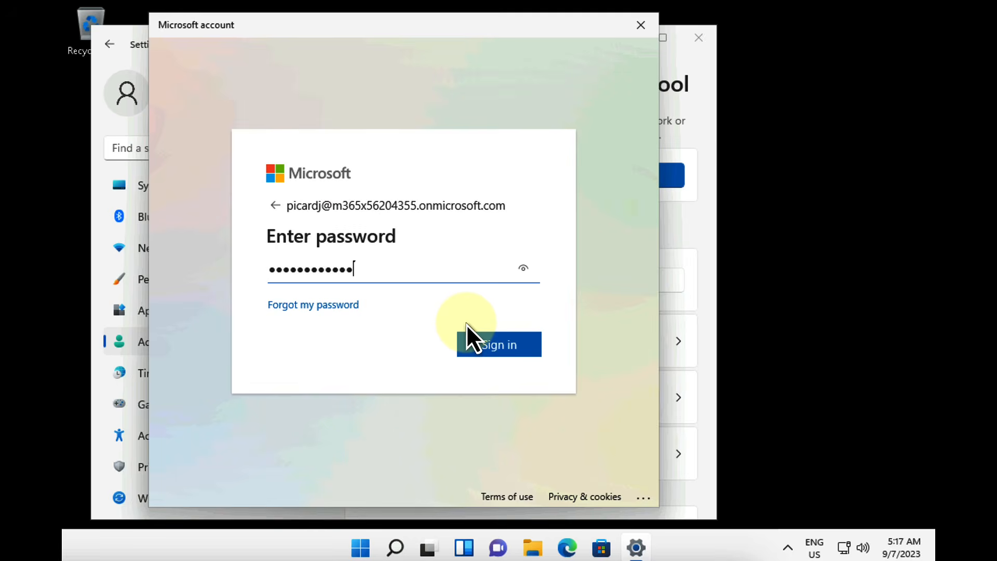
pyautogui.click(466, 323)
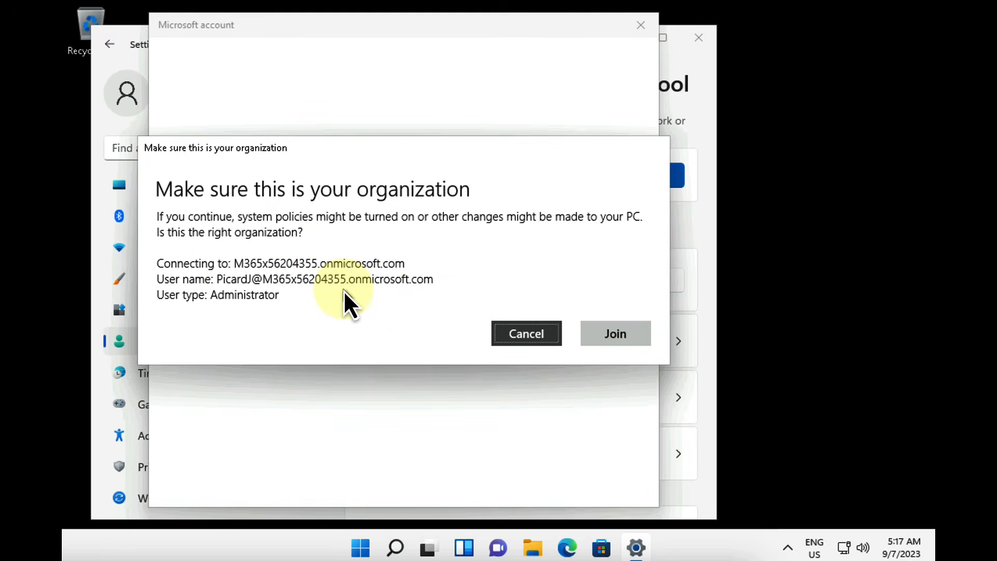
pyautogui.click(613, 333)
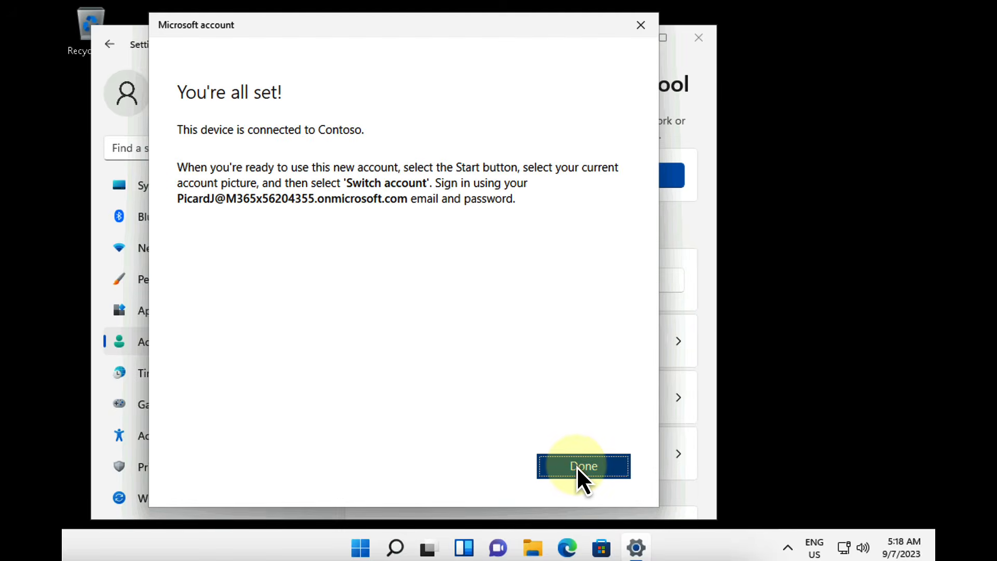
pyautogui.click(576, 466)
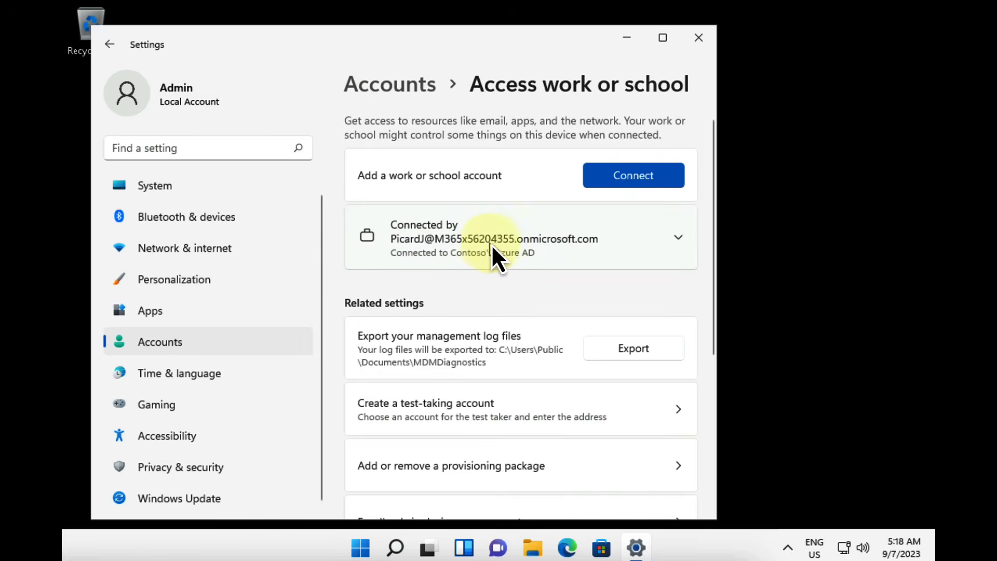
# Step: Close Settings, restart the PC and sign back in with the work account password
pyautogui.click(698, 36)
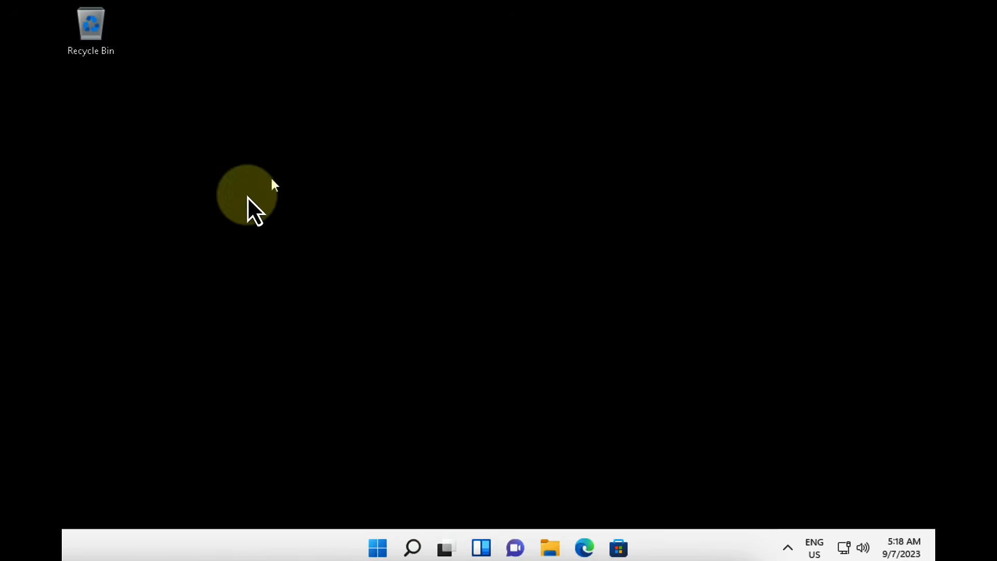
pyautogui.click(378, 548)
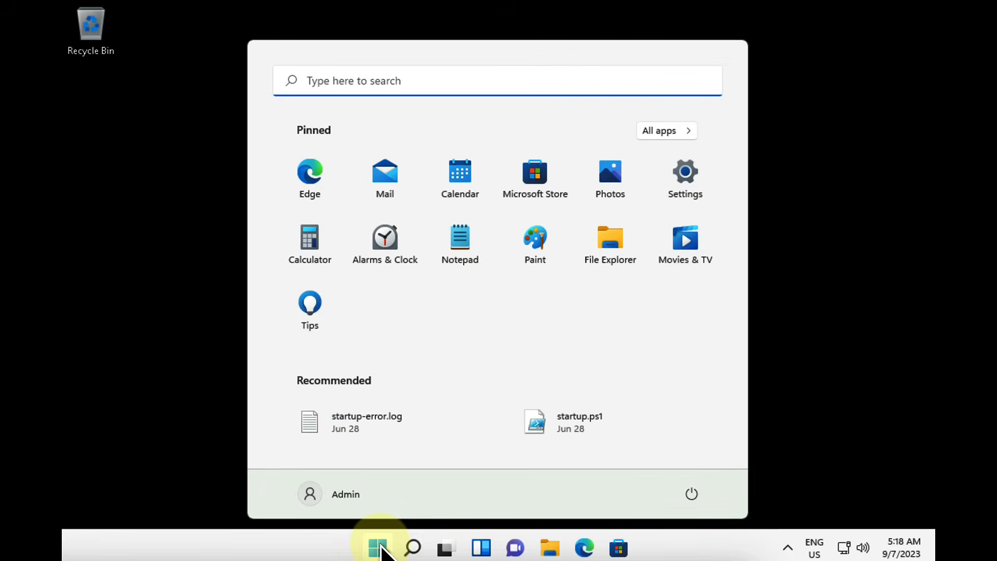
pyautogui.click(694, 496)
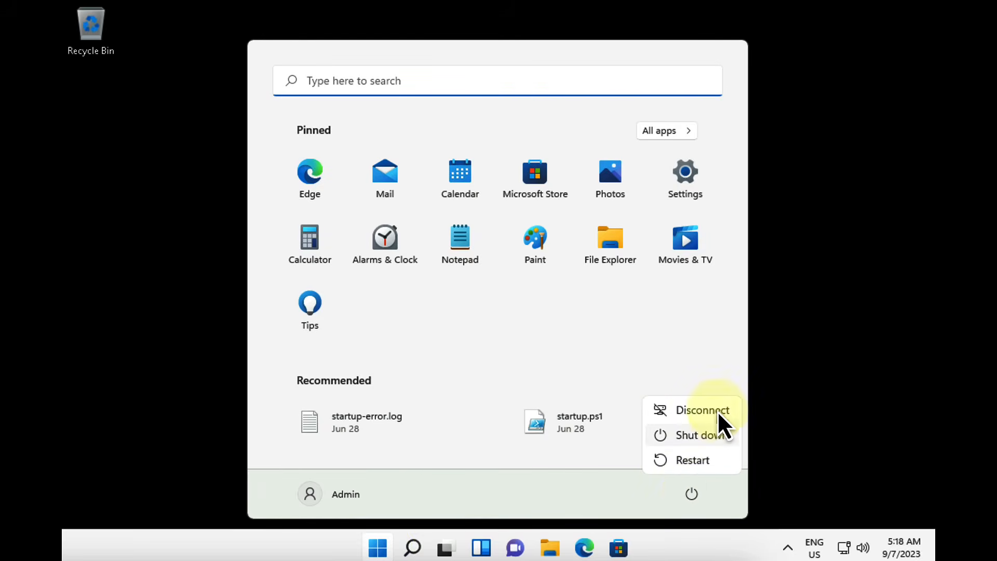
pyautogui.click(689, 459)
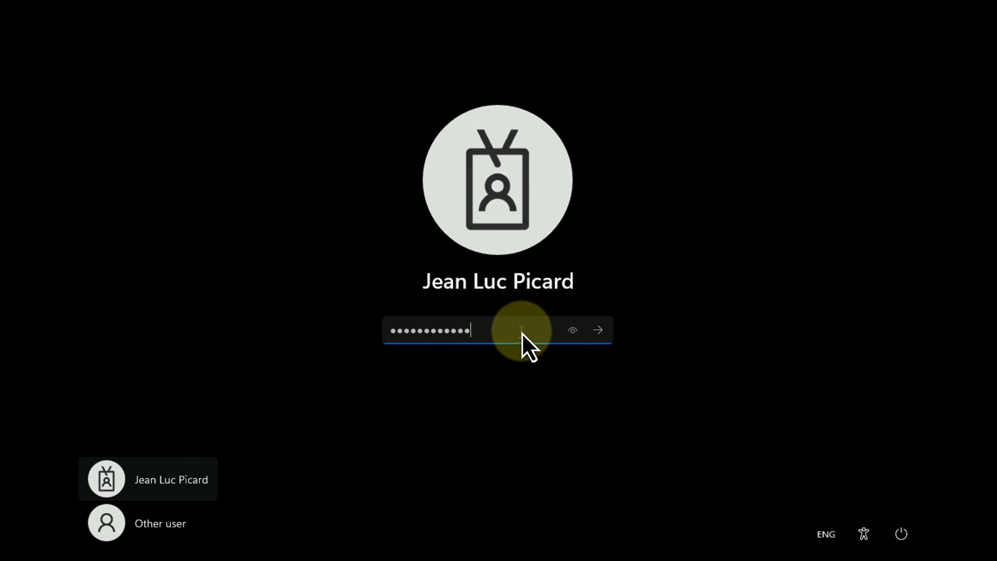
pyautogui.click(598, 332)
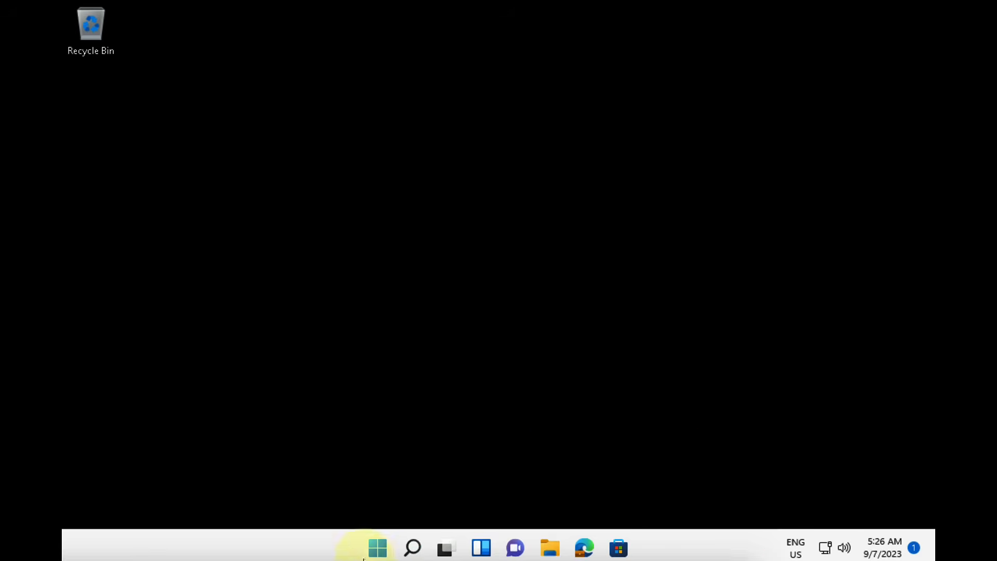
# Step: Check the connected Contoso account's info under Access work or school for a successful last sync
pyautogui.click(378, 550)
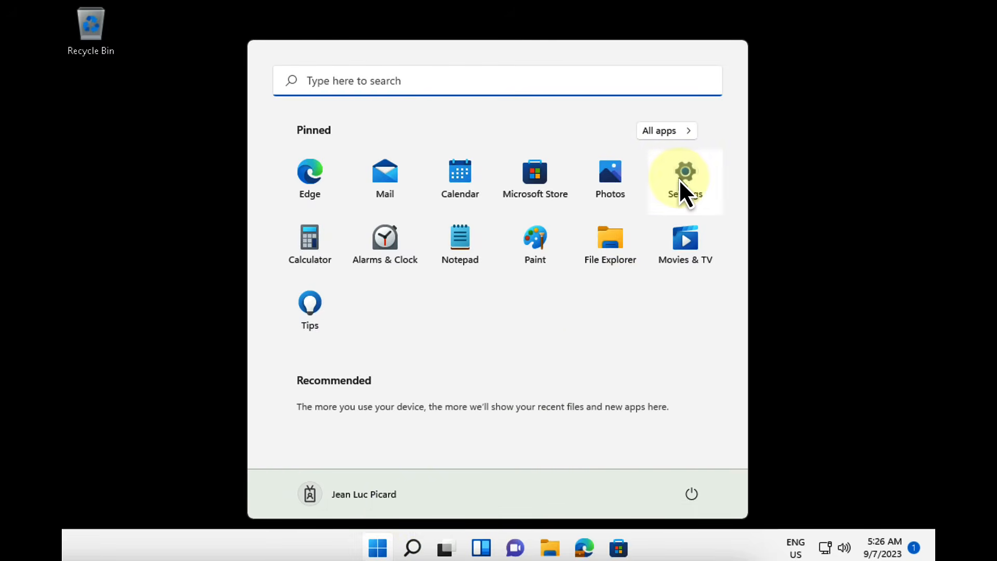
pyautogui.click(684, 192)
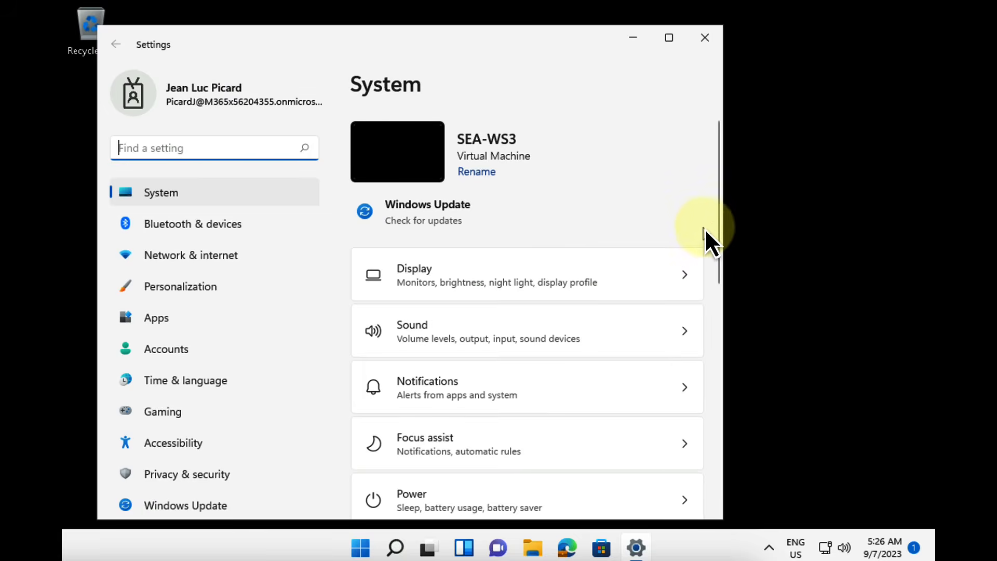
pyautogui.scroll(-10, 689, 232)
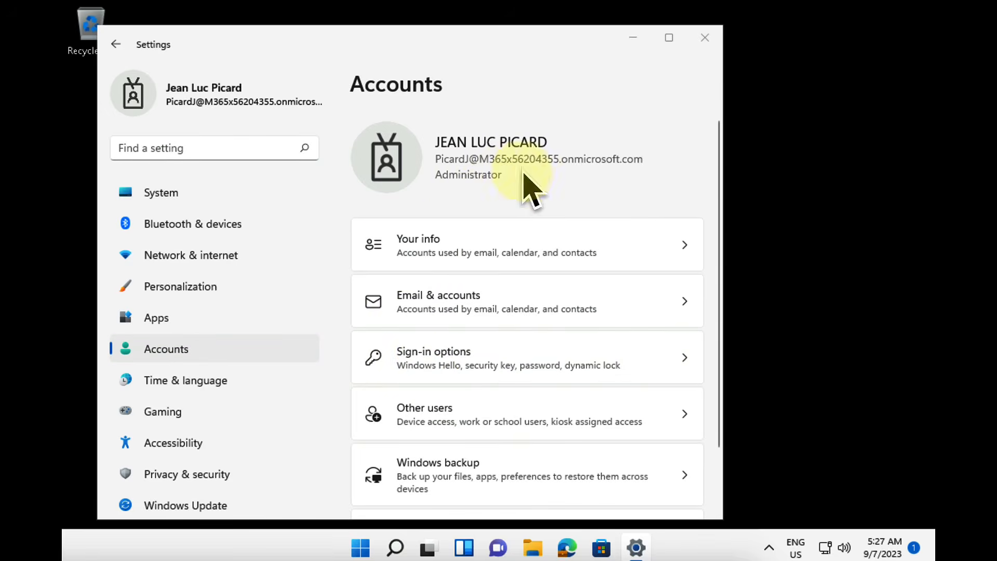
pyautogui.scroll(-2, 514, 301)
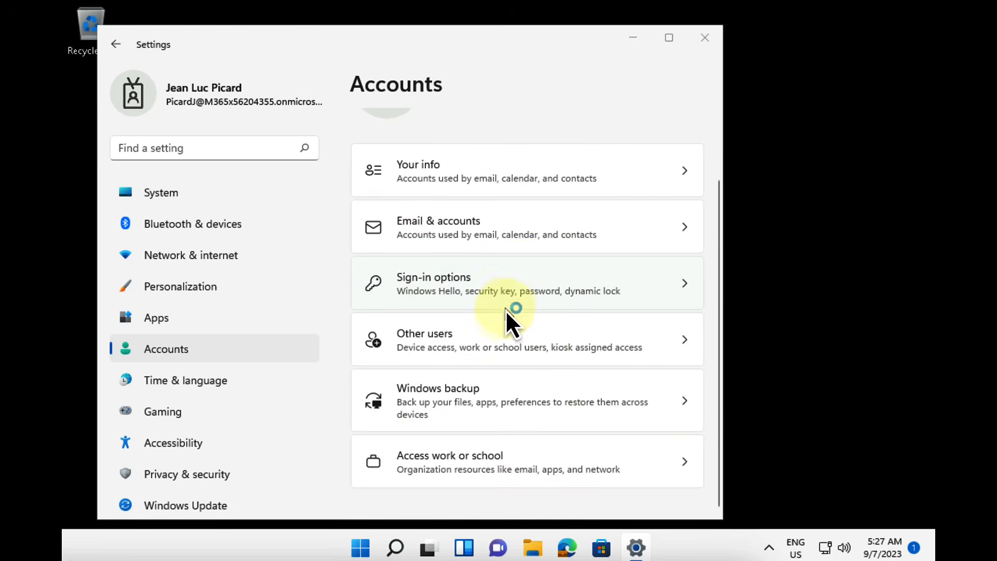
pyautogui.click(437, 464)
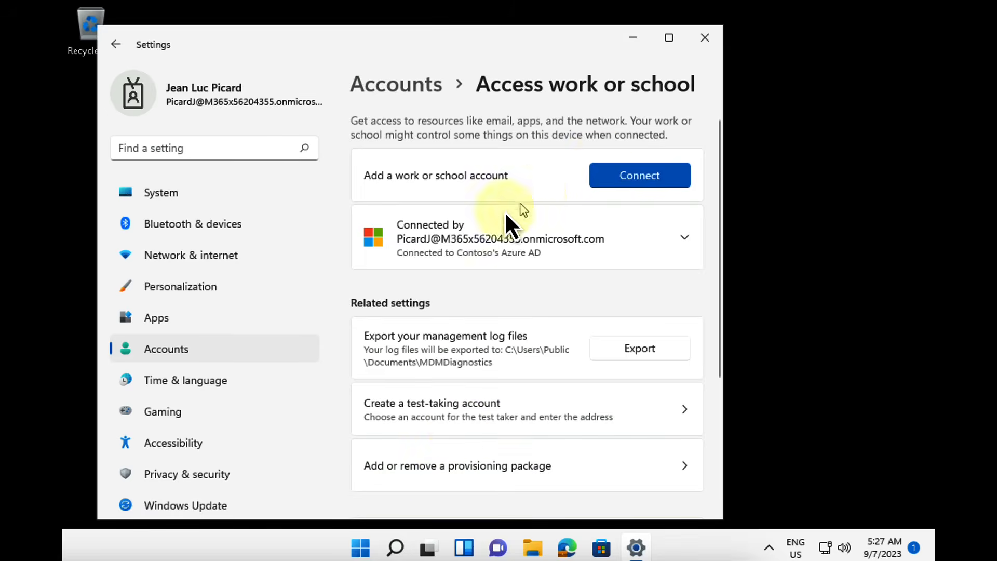
pyautogui.click(510, 237)
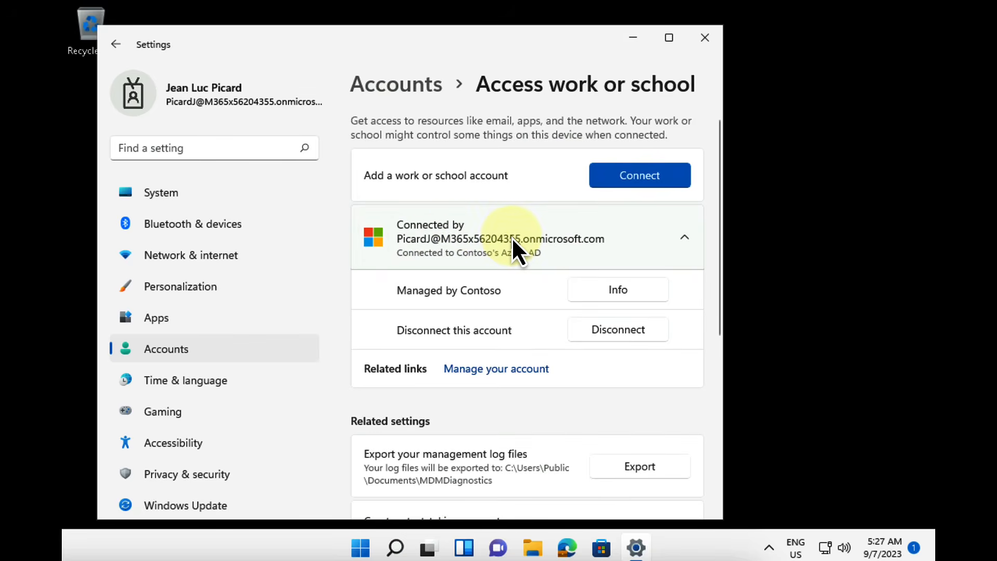
pyautogui.click(639, 292)
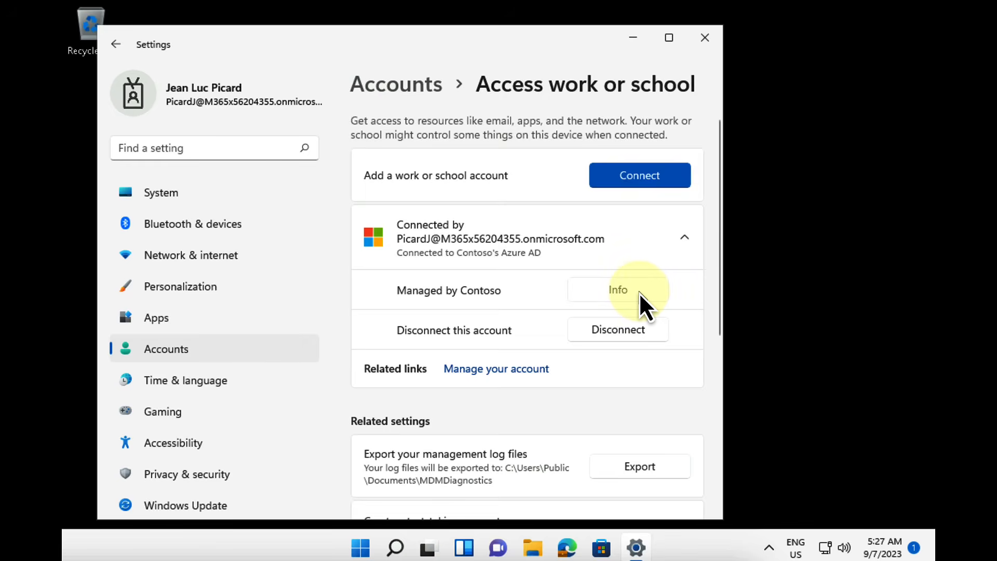
pyautogui.scroll(-6, 465, 247)
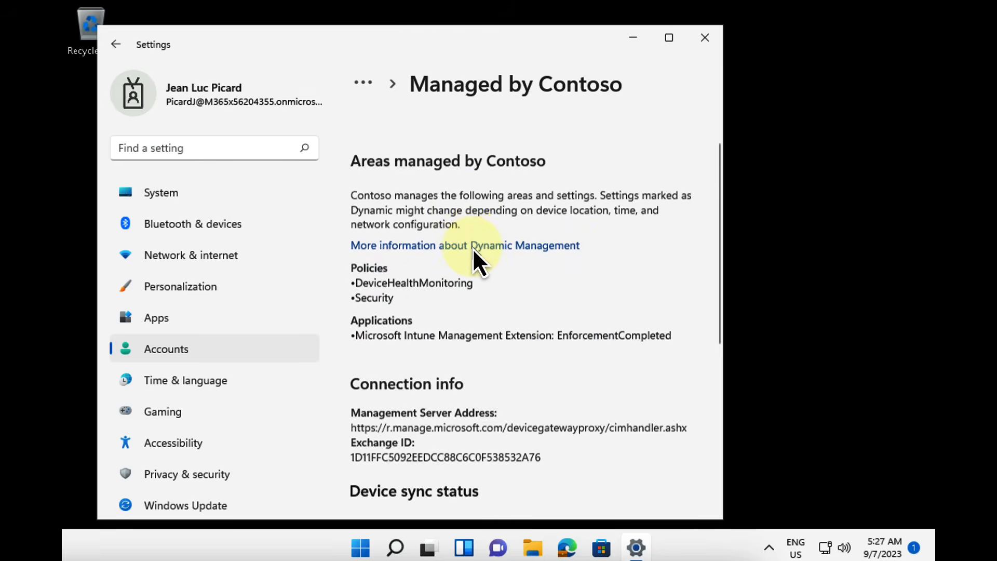
pyautogui.scroll(-1, 474, 250)
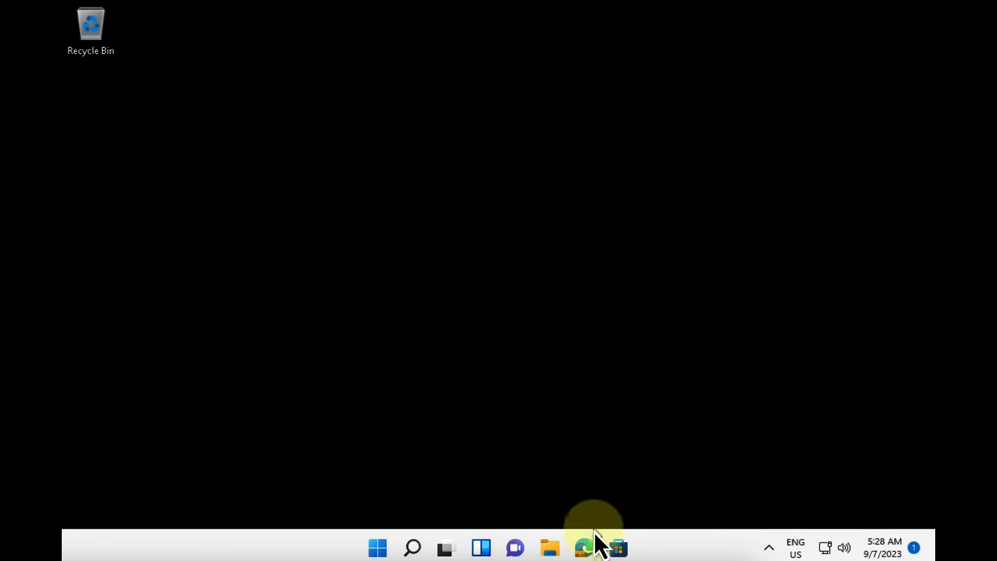
pyautogui.click(583, 549)
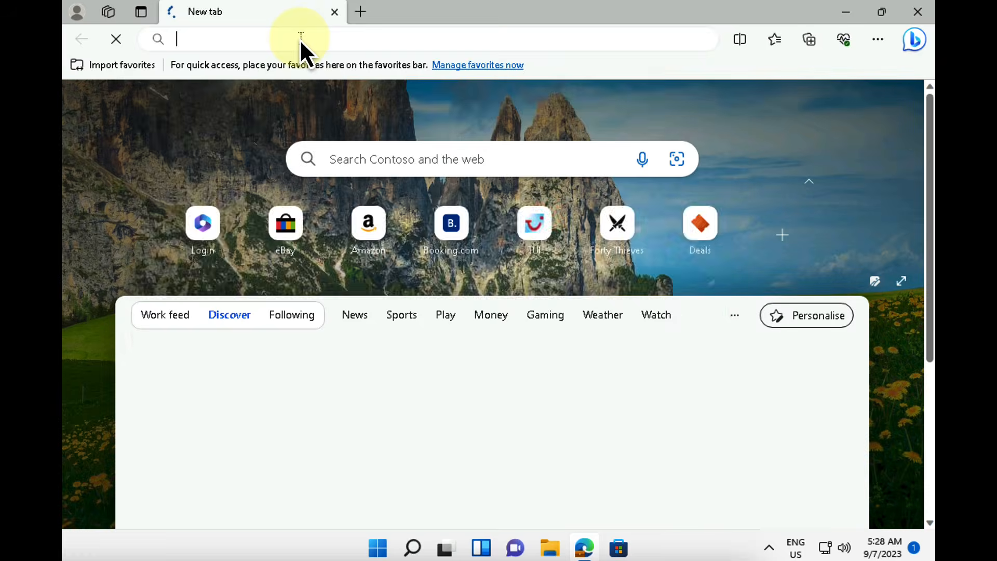
# Step: Load office.com in Edge, then open and close the Microsoft 365 app launcher
pyautogui.click(301, 39)
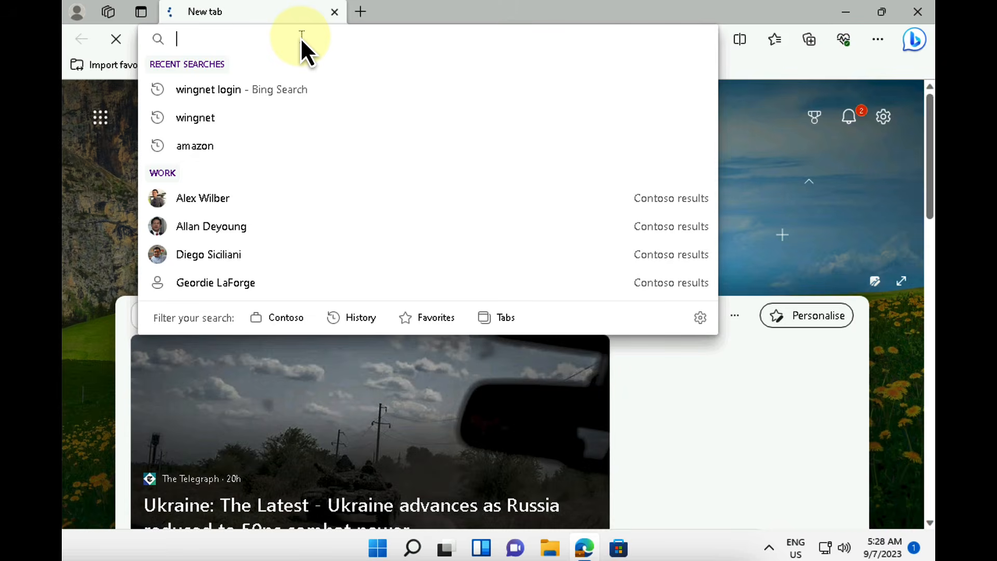
pyautogui.write('off')
pyautogui.press('Return')
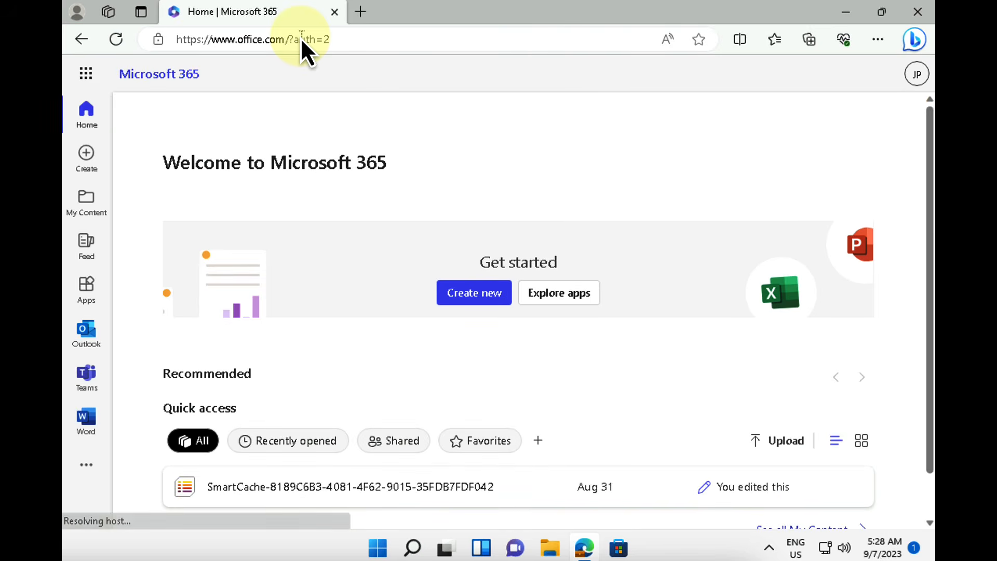
pyautogui.click(100, 74)
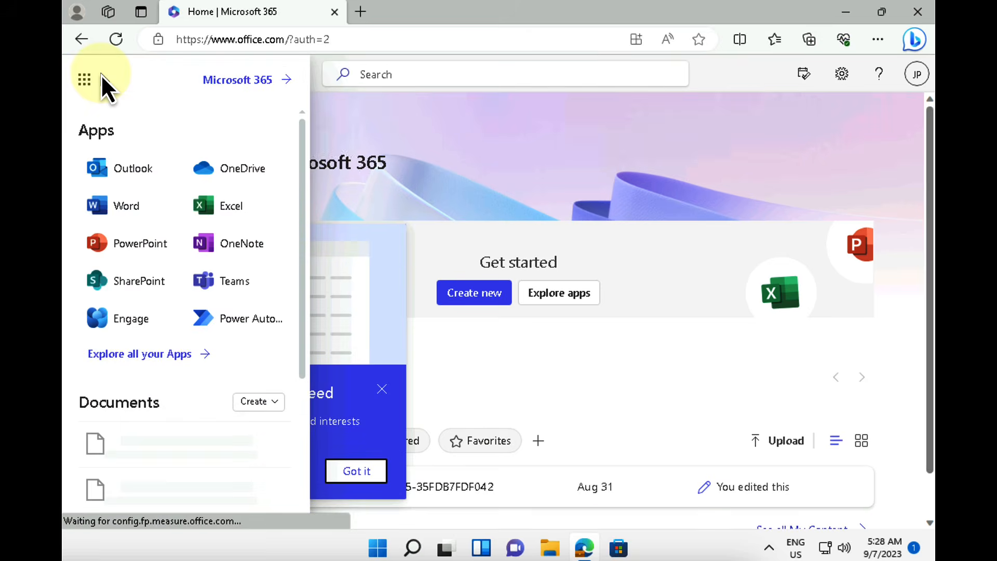
pyautogui.click(575, 108)
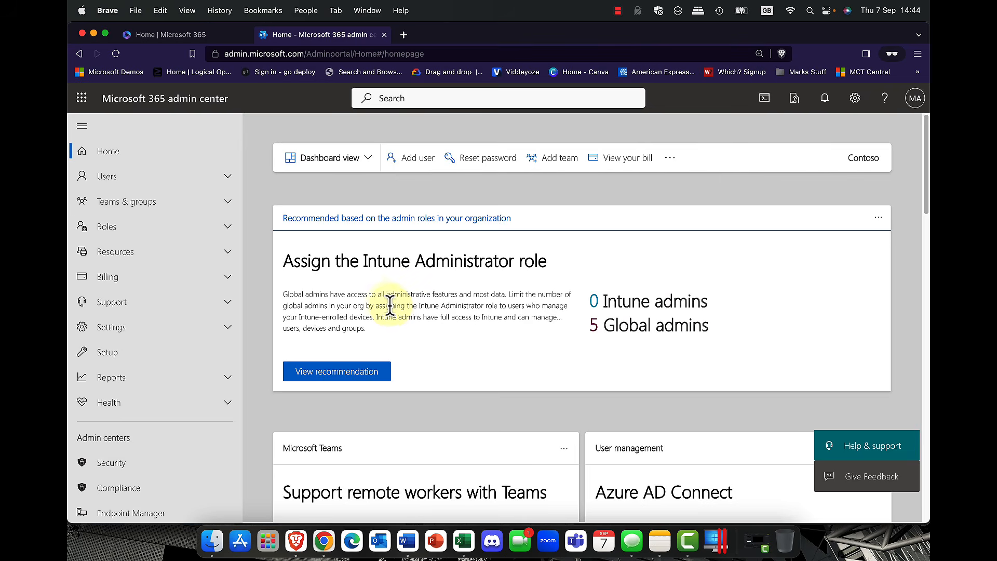
# Step: Open Endpoint Manager from Admin centers, launching Contoso's Intune admin center in a new tab
pyautogui.scroll(-3, 186, 252)
pyautogui.scroll(5, 184, 263)
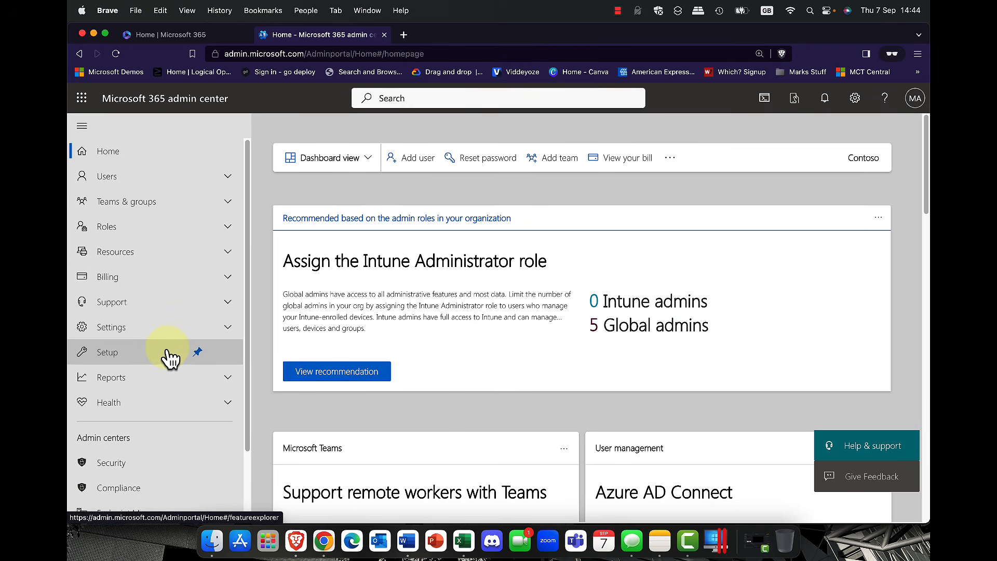
pyautogui.scroll(-5, 169, 348)
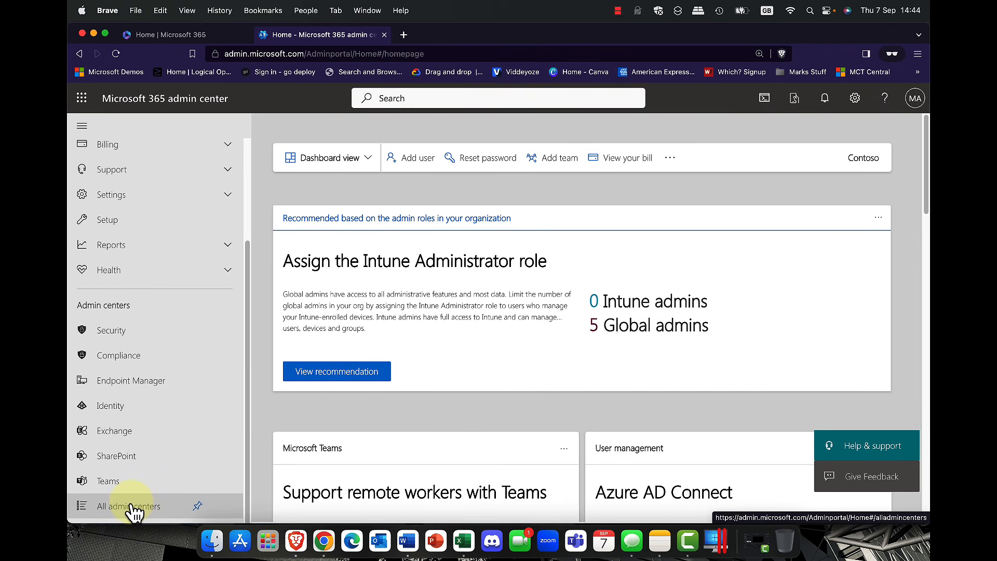
pyautogui.click(114, 384)
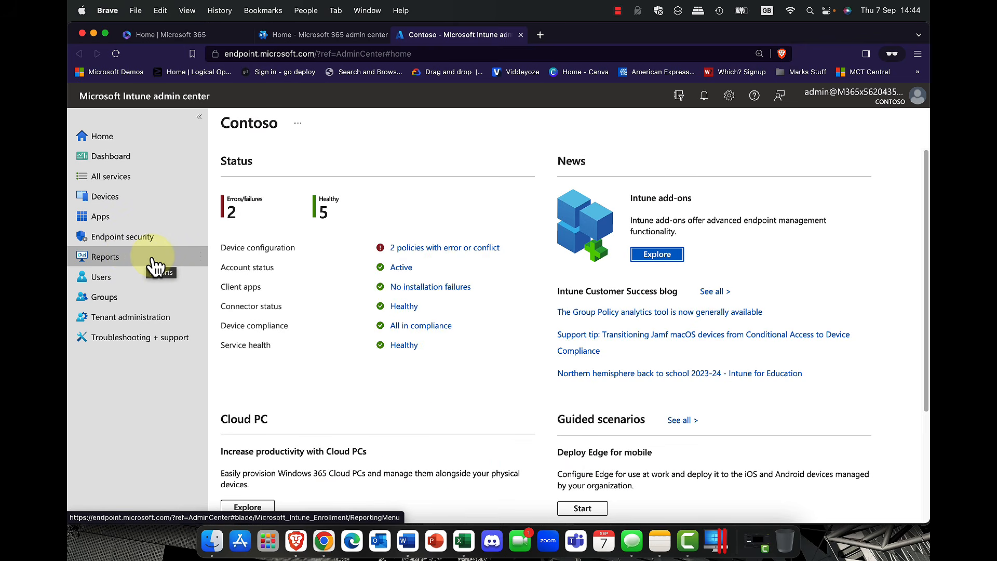
# Step: Adjust the browser zoom, look over the Intune home page, then open My Dashboard
pyautogui.press('super+equal')
pyautogui.press('super+minus')
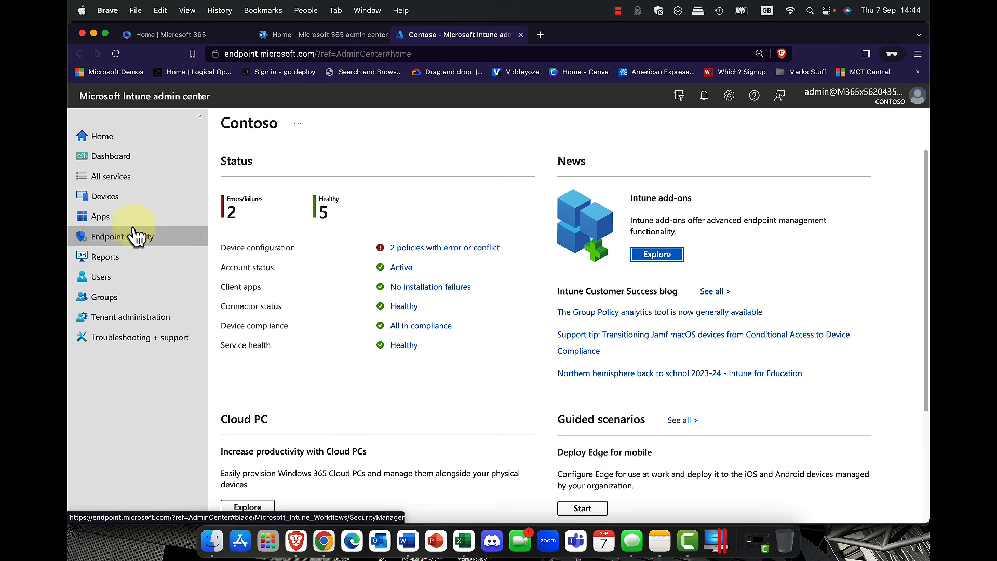
pyautogui.scroll(-1, 315, 203)
pyautogui.scroll(-5, 315, 199)
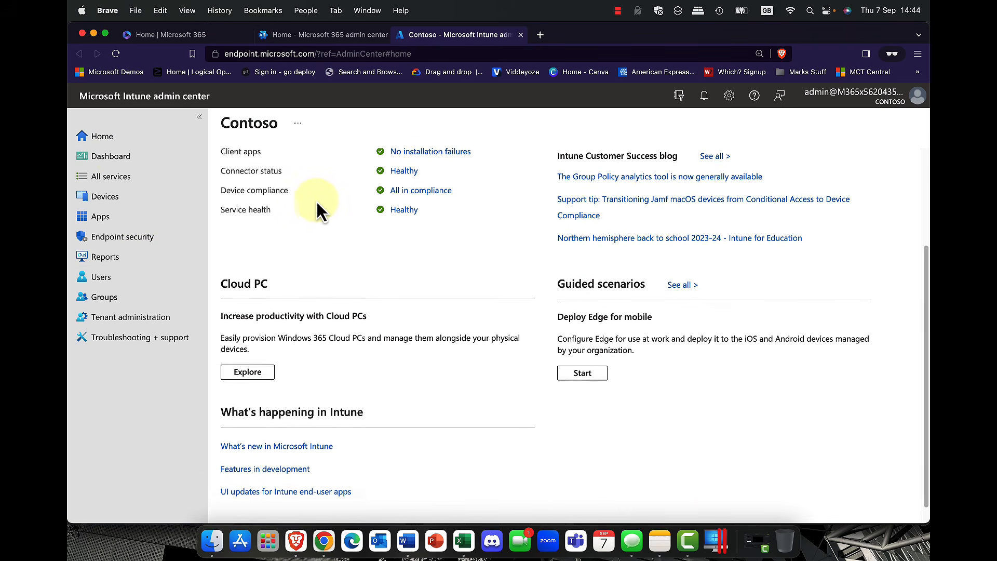
pyautogui.scroll(6, 316, 201)
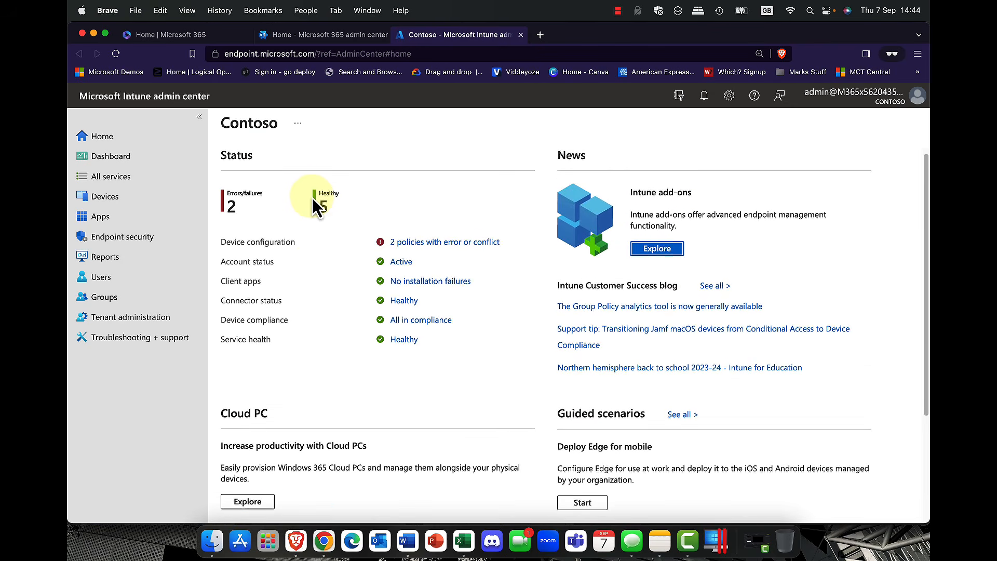
pyautogui.click(104, 161)
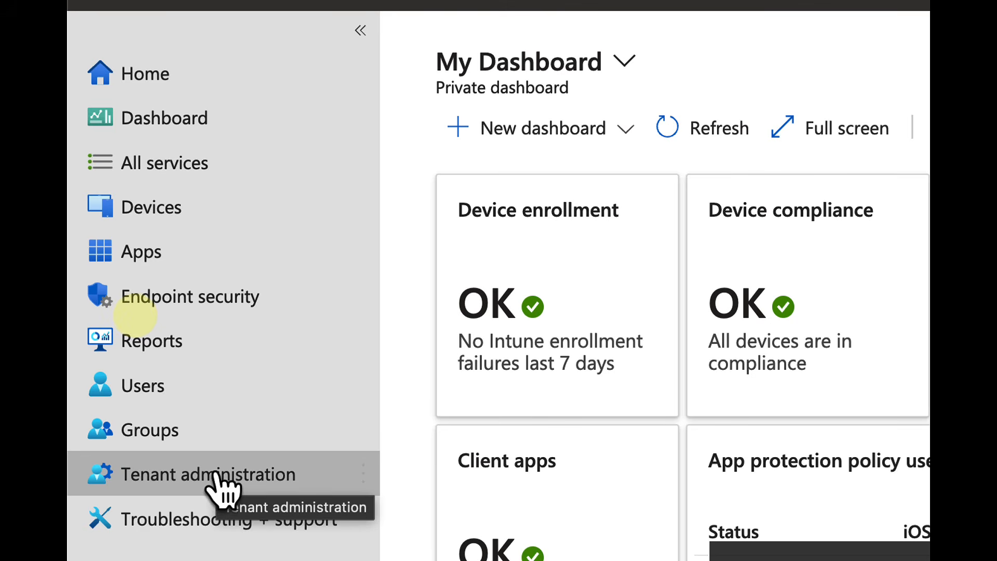
# Step: Open Devices | Overview from the left navigation
pyautogui.click(160, 205)
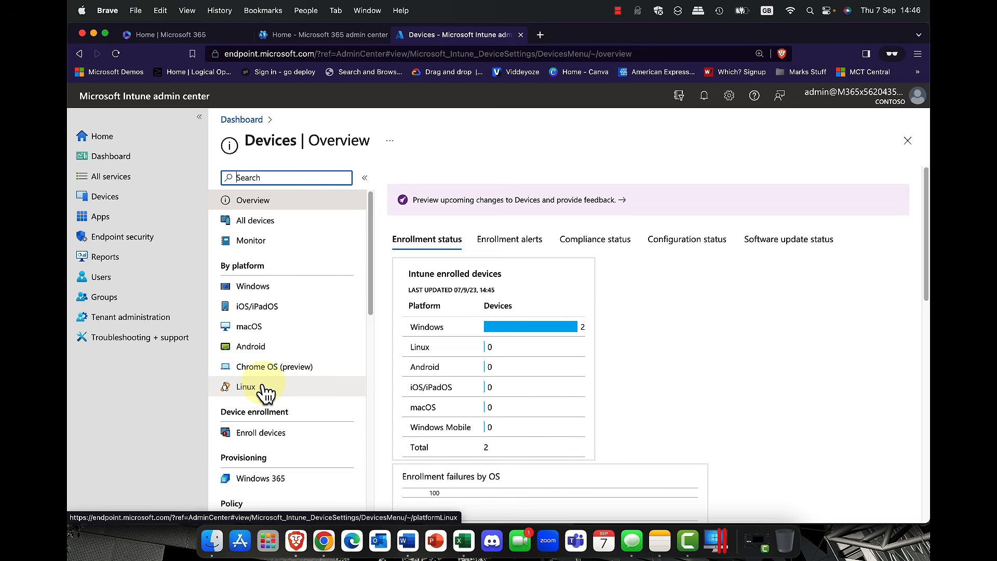
# Step: From Microsoft 365, open the Entra Identity center's Devices overview and list all devices
pyautogui.click(329, 34)
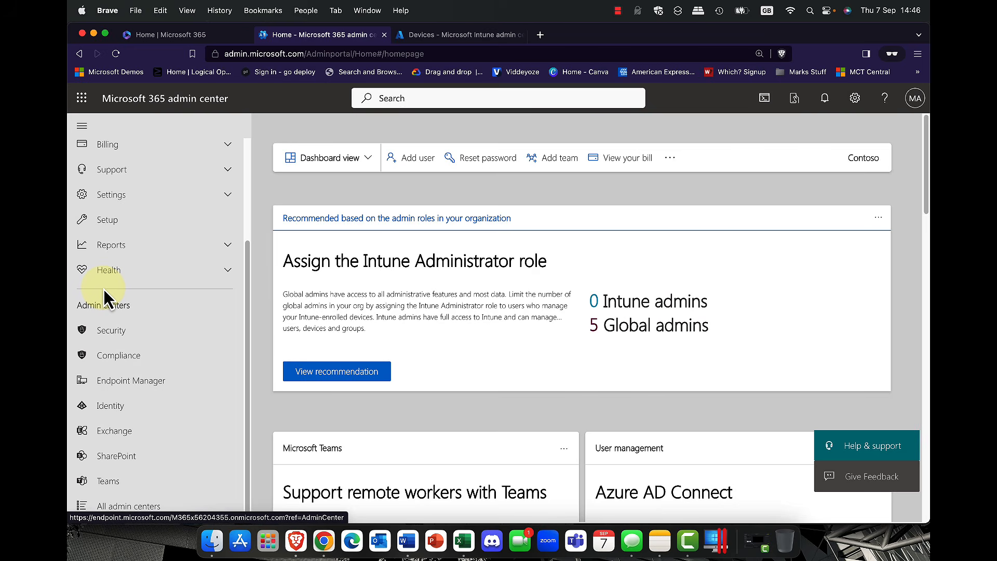
pyautogui.click(117, 405)
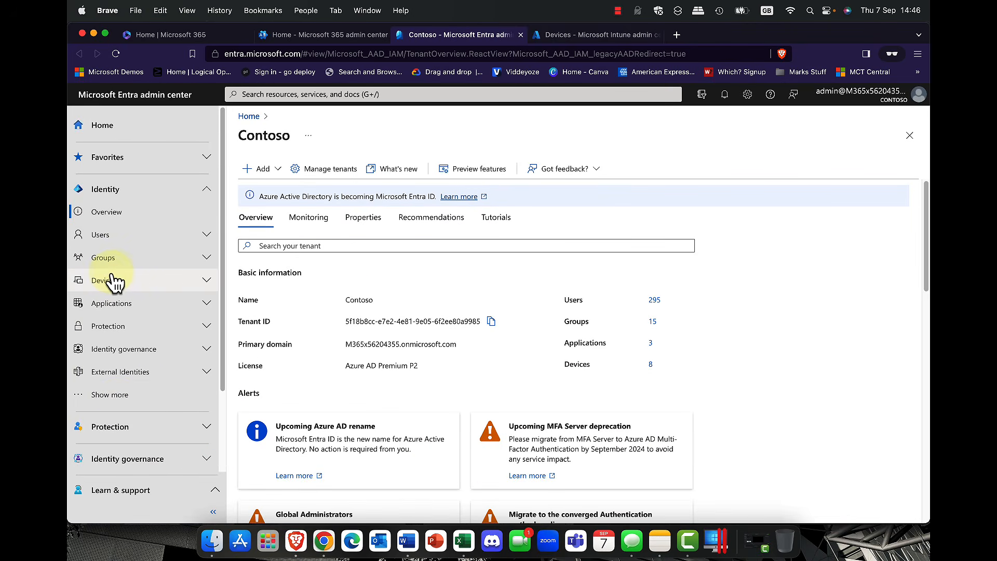
pyautogui.click(217, 280)
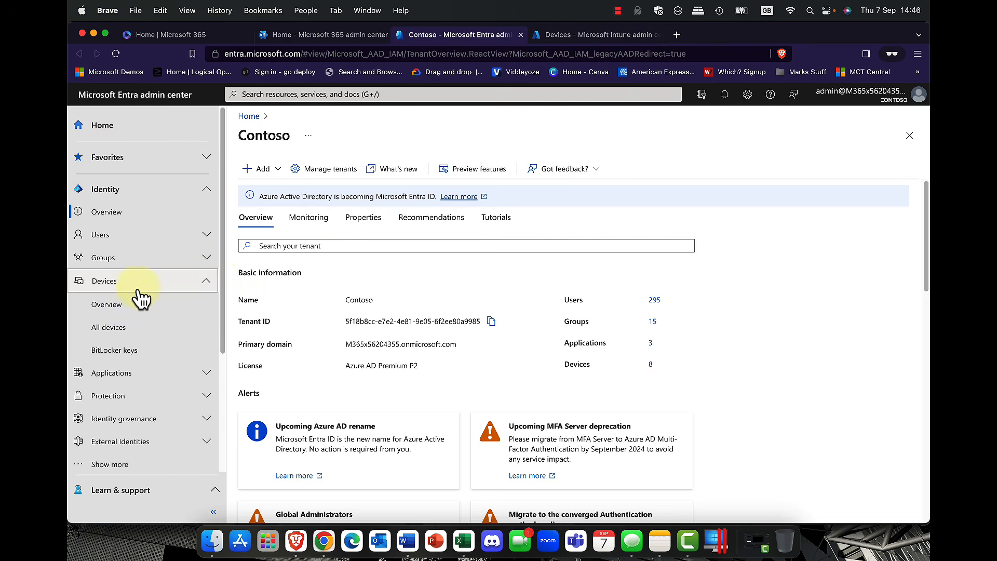
pyautogui.click(110, 306)
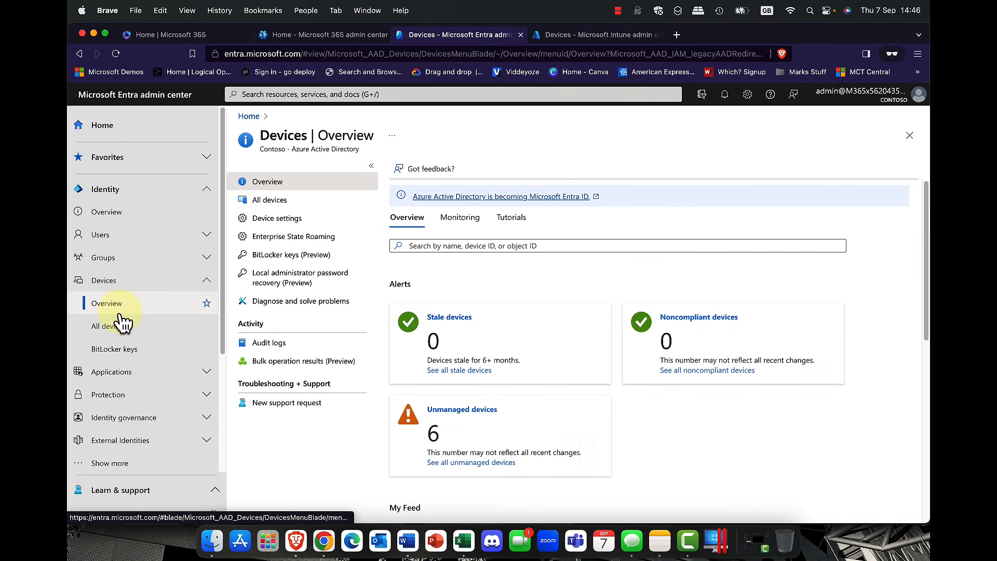
pyautogui.click(269, 208)
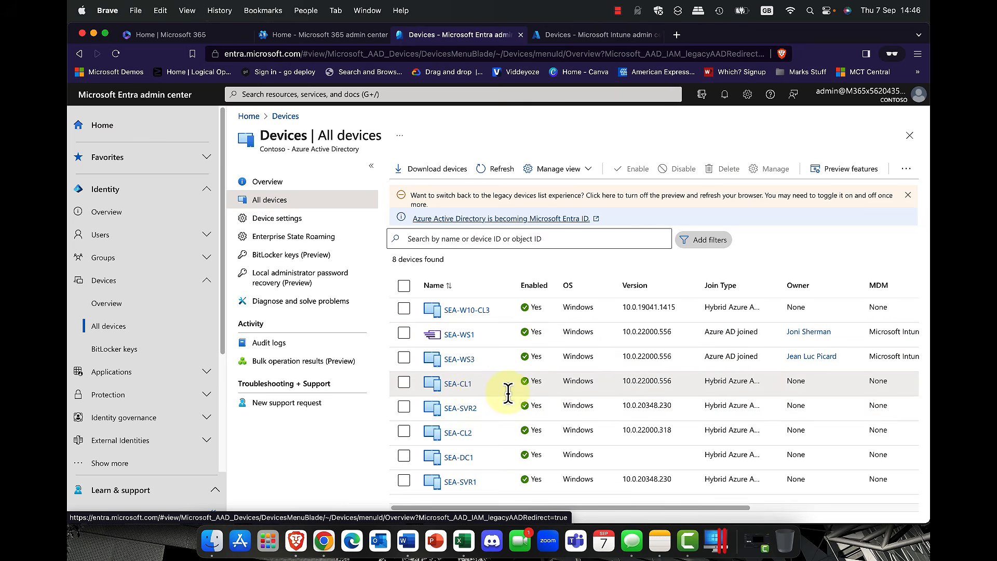
# Step: Scroll across the All devices table and open SEA-W10-CL3's properties
pyautogui.hscroll(1, 519, 374)
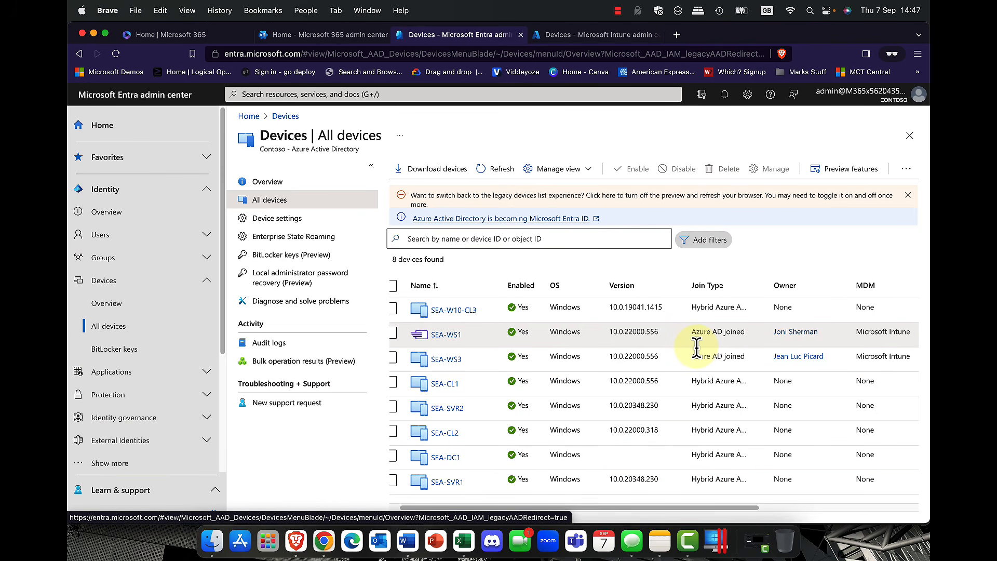
pyautogui.hscroll(1, 696, 347)
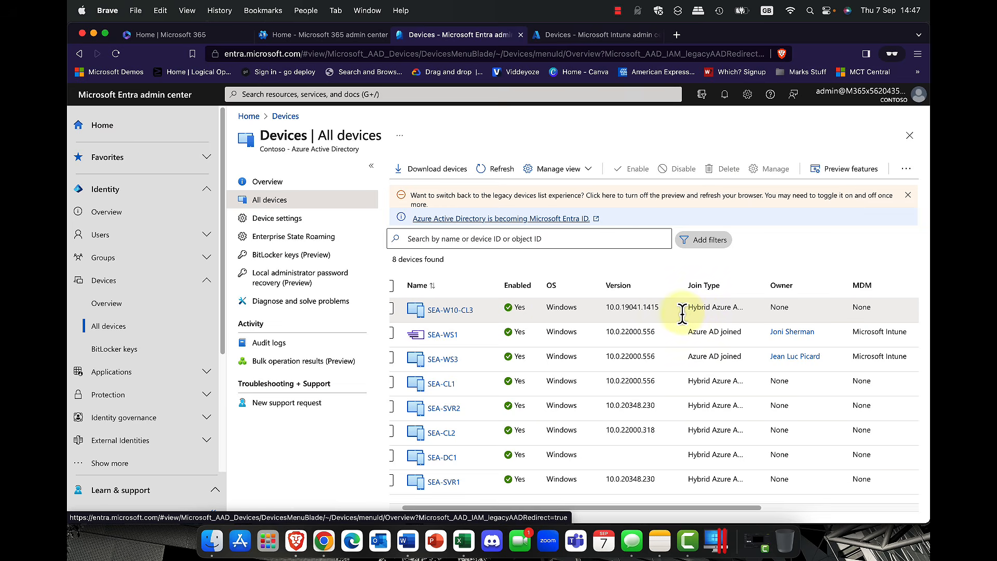
pyautogui.click(442, 312)
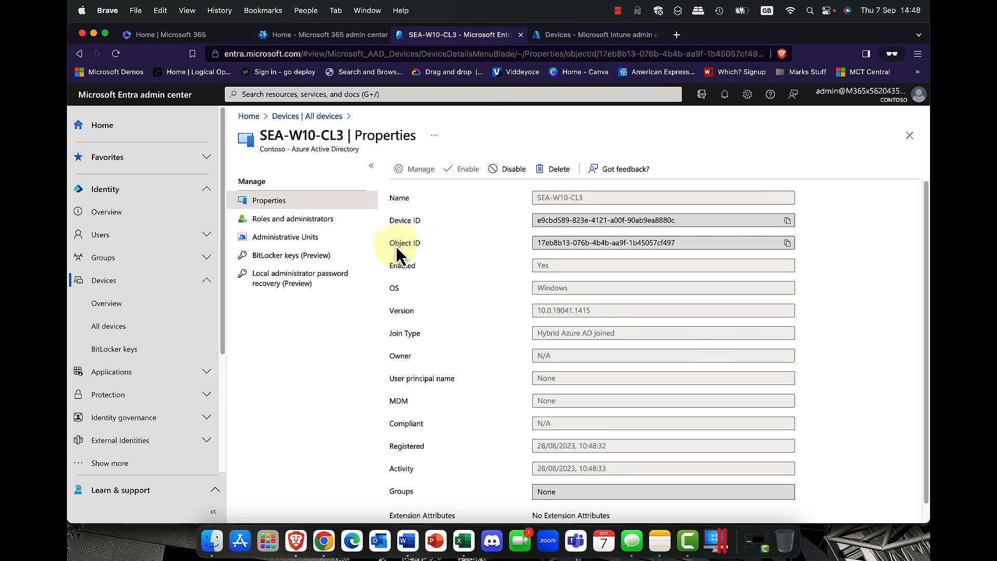
# Step: Check SEA-W10-CL3's administrative units and local administrator password recovery, then go back to All devices
pyautogui.click(290, 252)
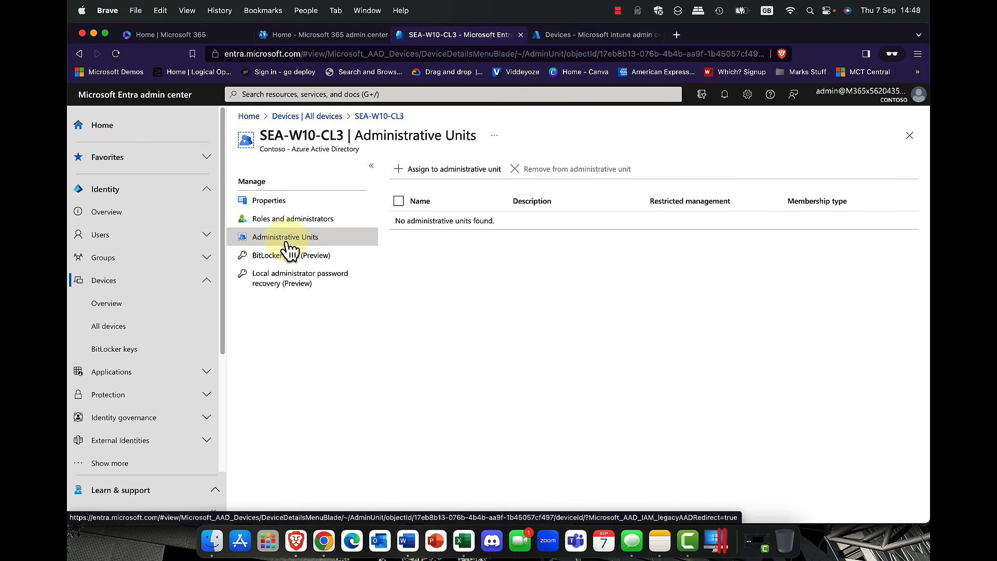
pyautogui.click(284, 284)
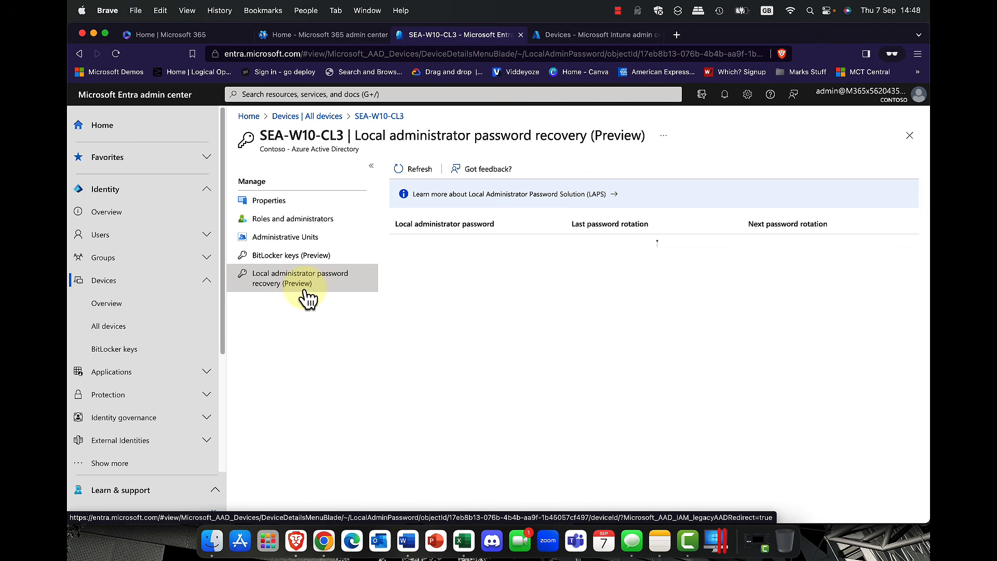
pyautogui.click(273, 203)
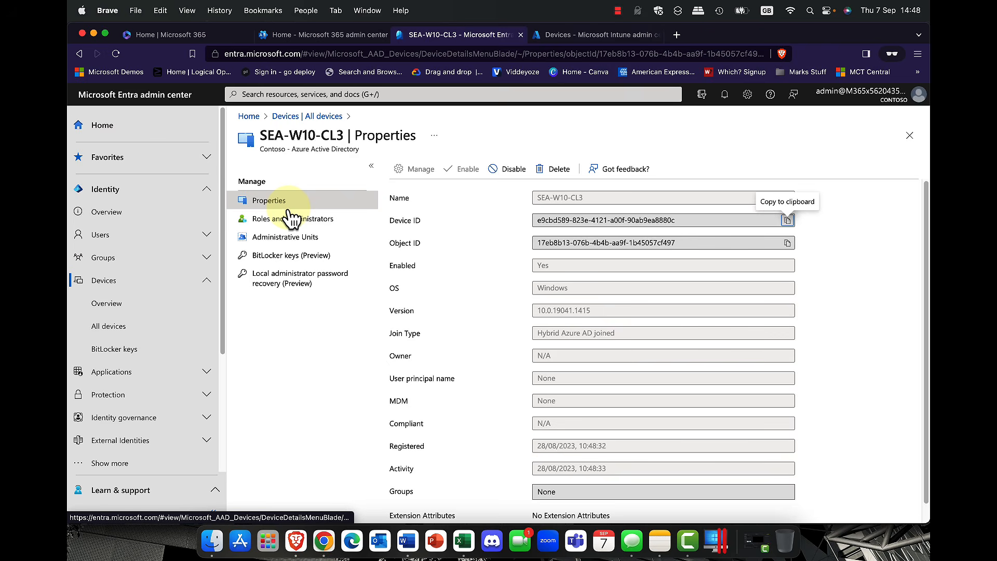
pyautogui.click(310, 117)
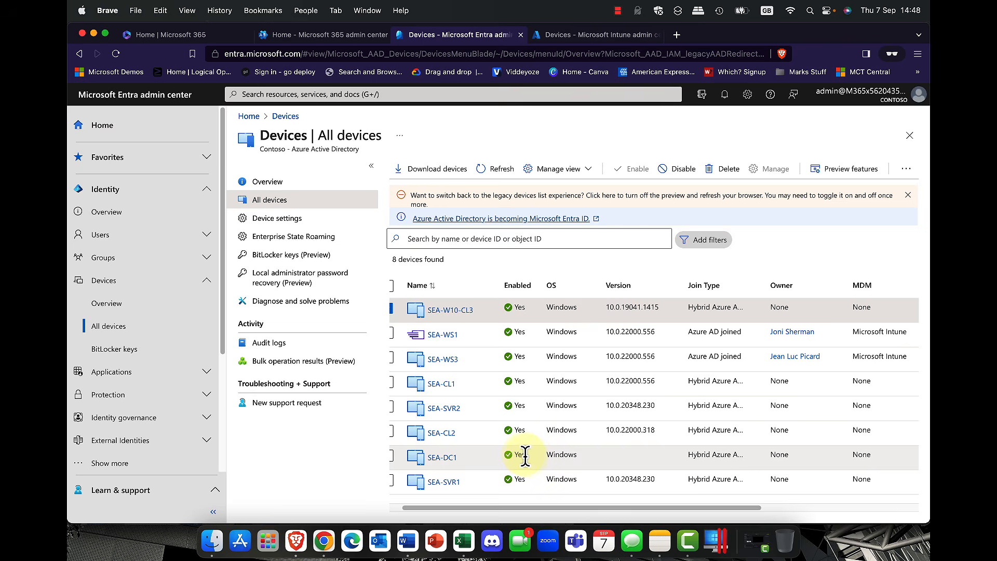
# Step: Open device SEA-WS3's properties and its Manage overview, showing Corporate-owned, Compliant, Windows
pyautogui.click(441, 360)
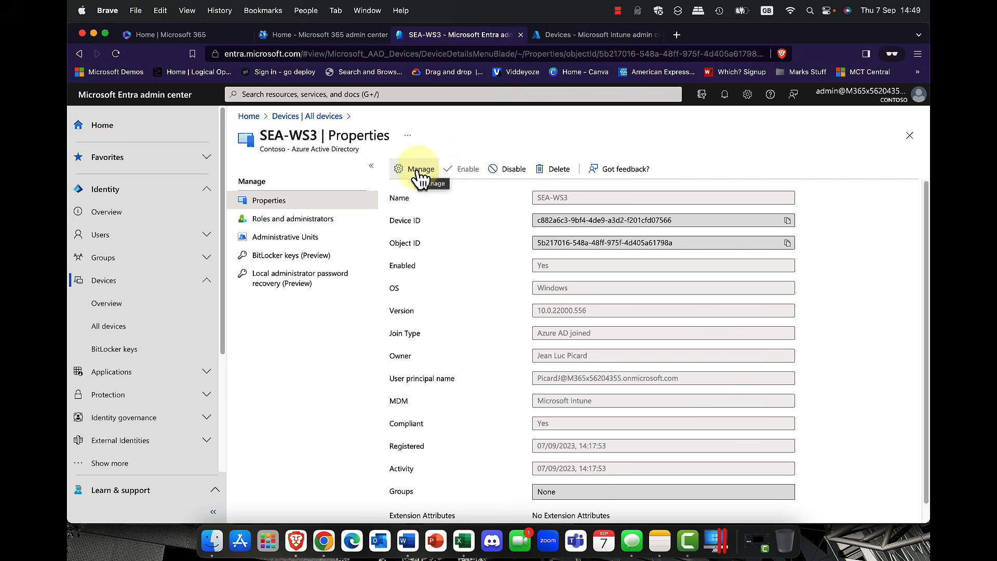
pyautogui.click(412, 171)
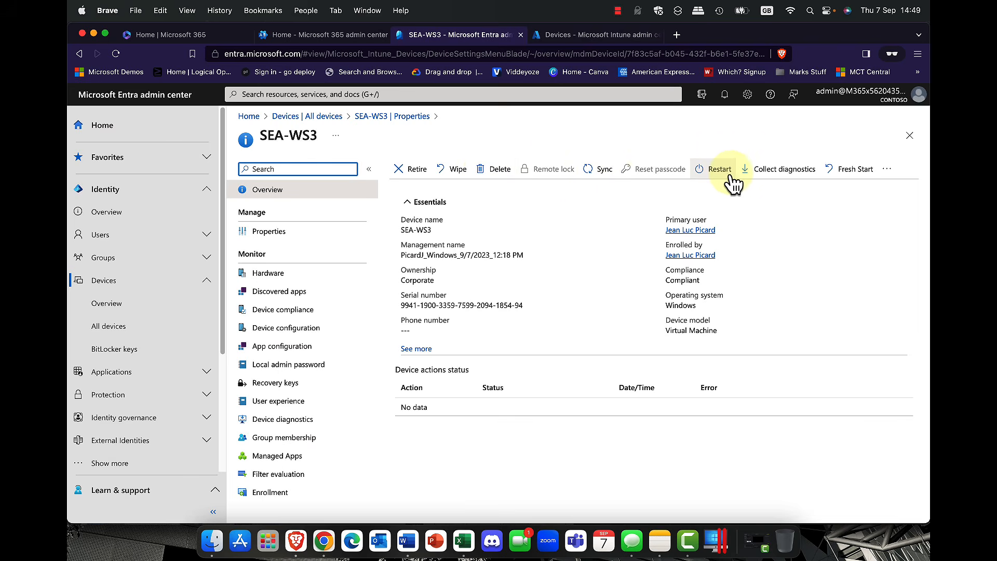
# Step: Review SEA-WS3's extra device actions, hardware details and compliance, where the Default Device Compliance Policy shows Error
pyautogui.click(888, 170)
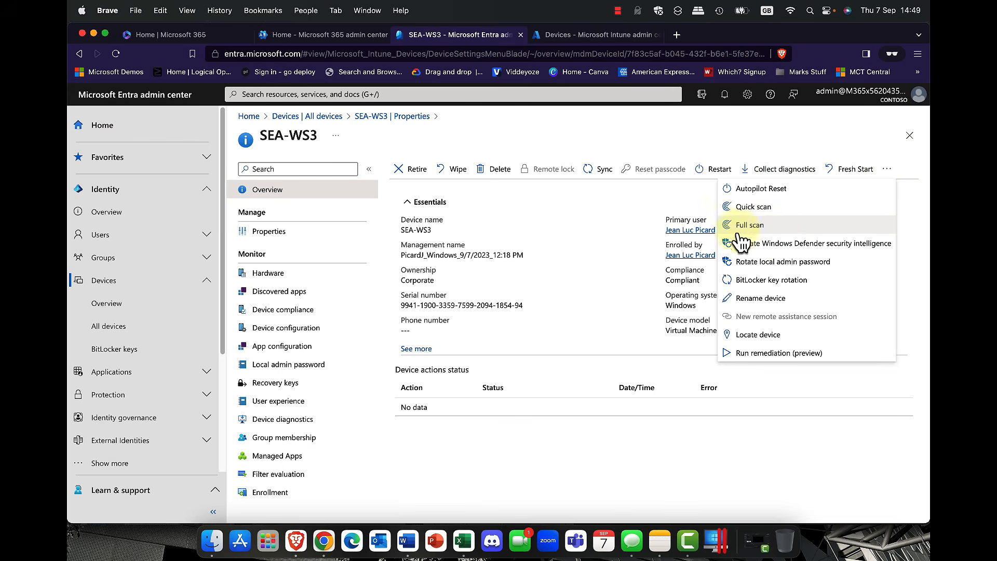
pyautogui.click(627, 137)
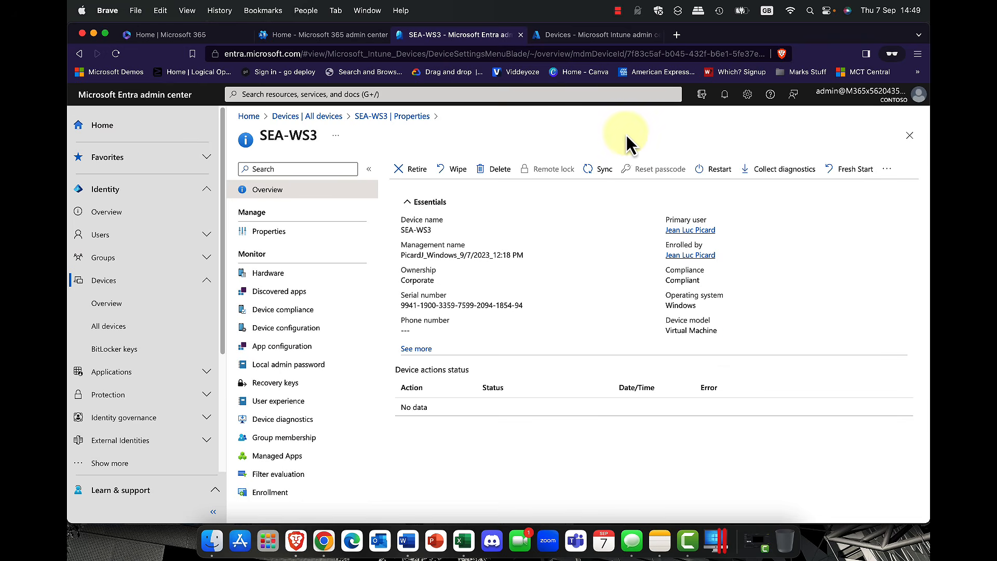
pyautogui.click(268, 281)
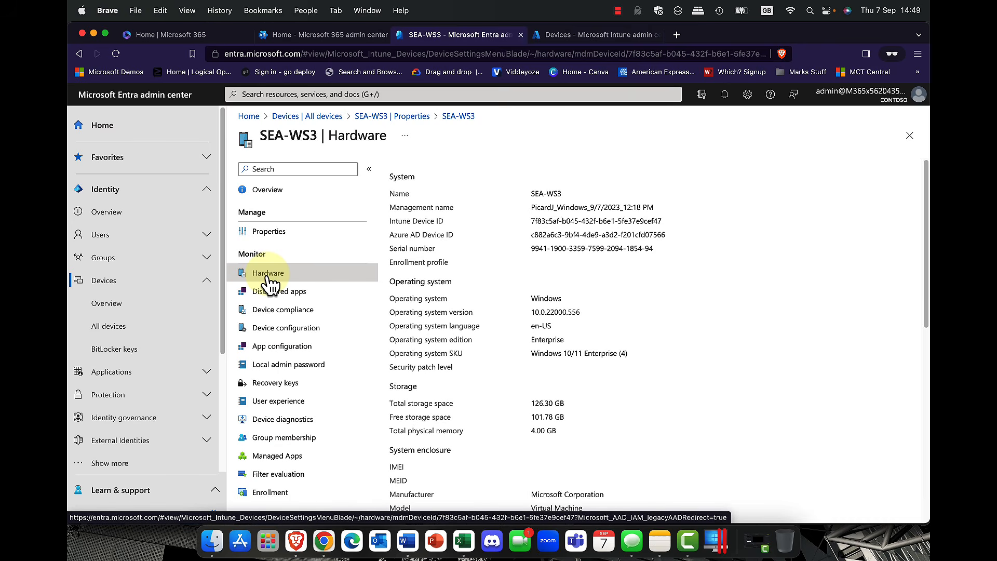
pyautogui.click(294, 313)
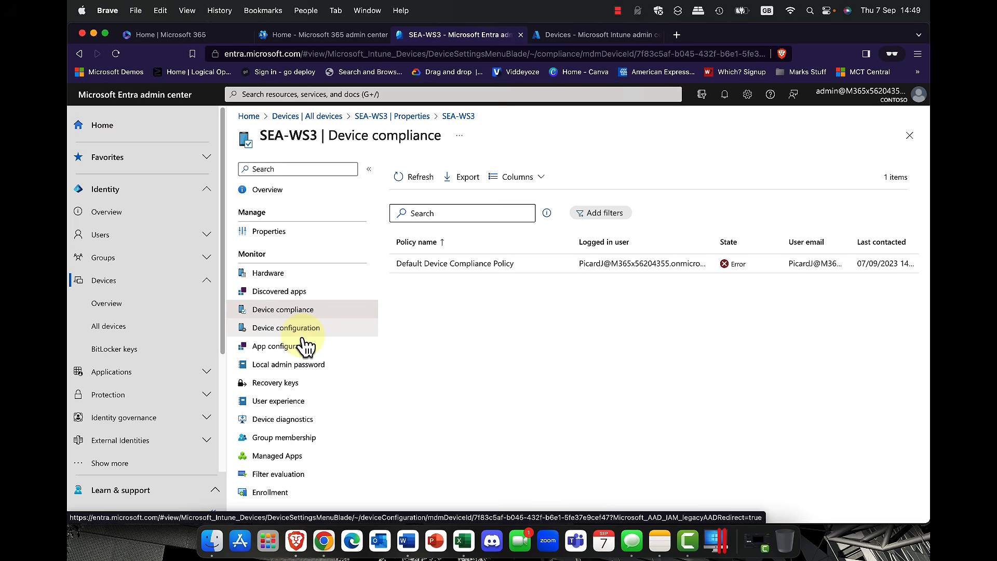
# Step: Go back to the SEA-WS3 overview, then move to Intune's Devices overview with 2 Windows devices
pyautogui.click(275, 191)
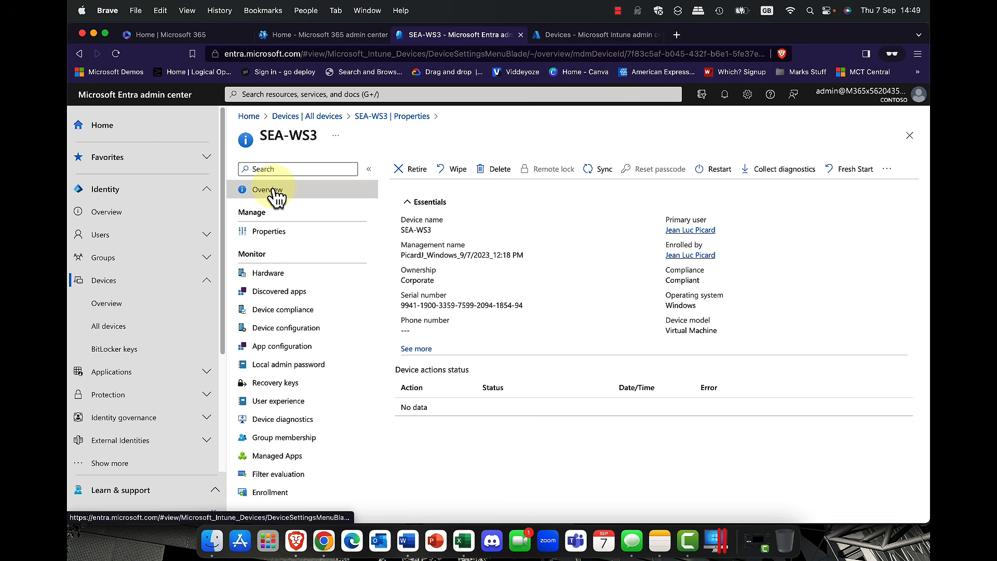
pyautogui.click(79, 54)
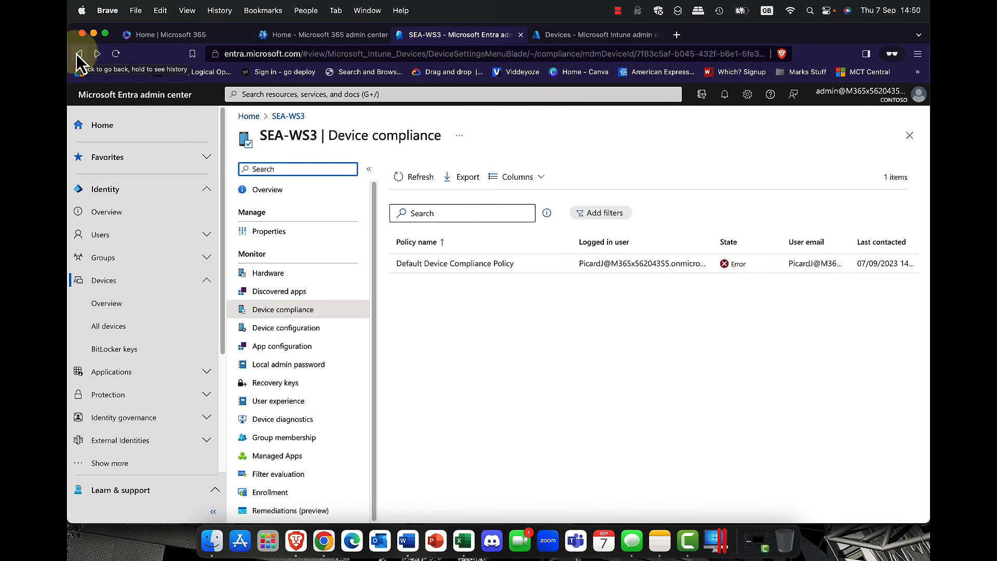
pyautogui.click(572, 36)
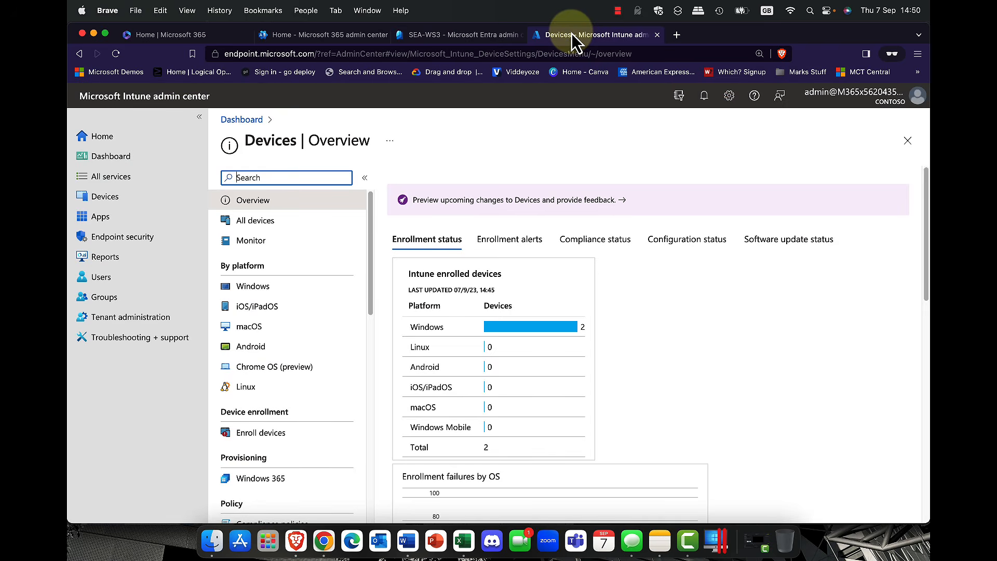
# Step: Cycle through the Microsoft 365, Entra and Intune tabs and load the Contoso Intune home page
pyautogui.click(721, 272)
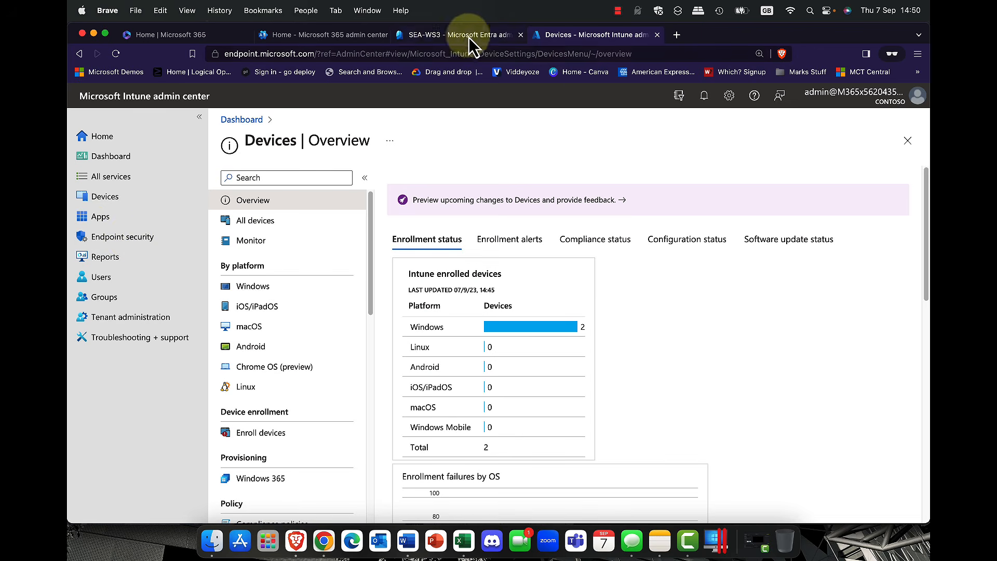
pyautogui.click(349, 42)
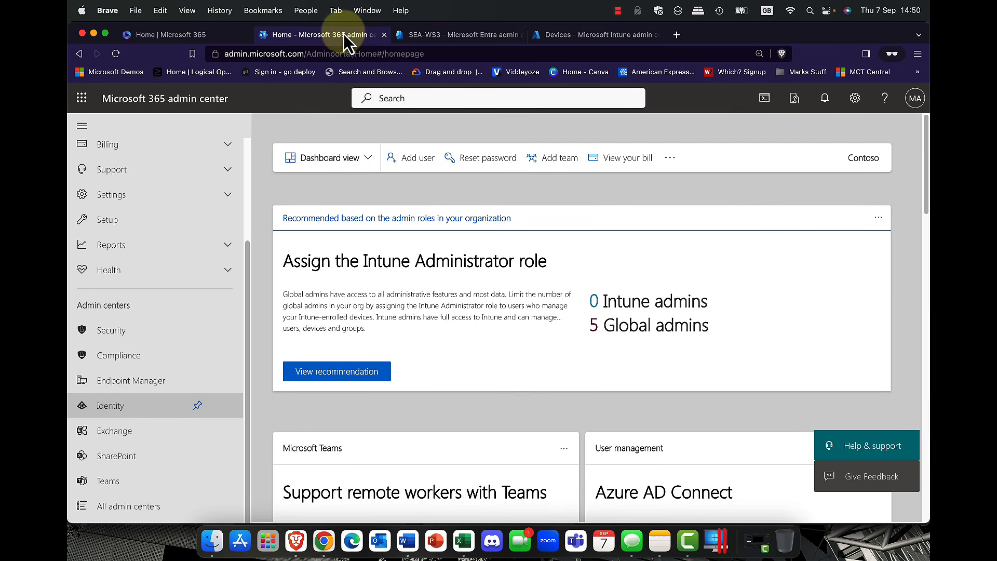
pyautogui.click(450, 37)
pyautogui.click(601, 43)
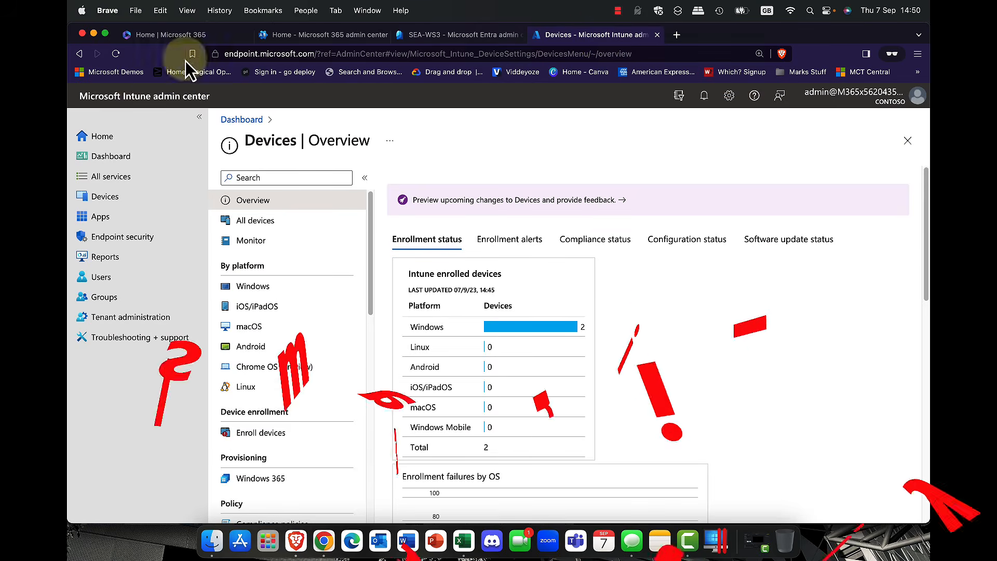
pyautogui.click(172, 103)
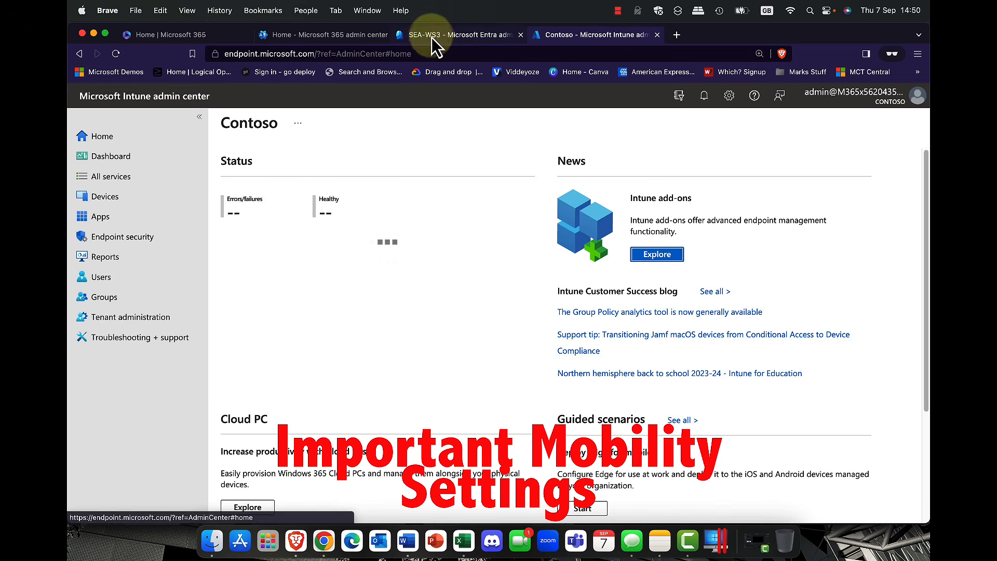
pyautogui.click(432, 38)
# Step: From the Entra home, expand the Settings navigation and open Mobility (MDM and MAM), listing Microsoft Intune
pyautogui.click(133, 107)
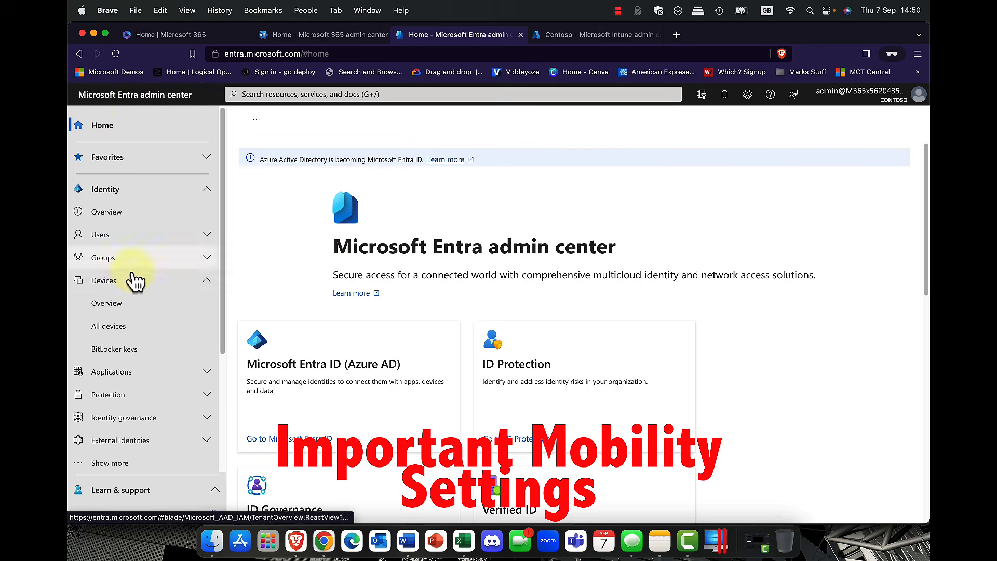
pyautogui.scroll(-3, 135, 264)
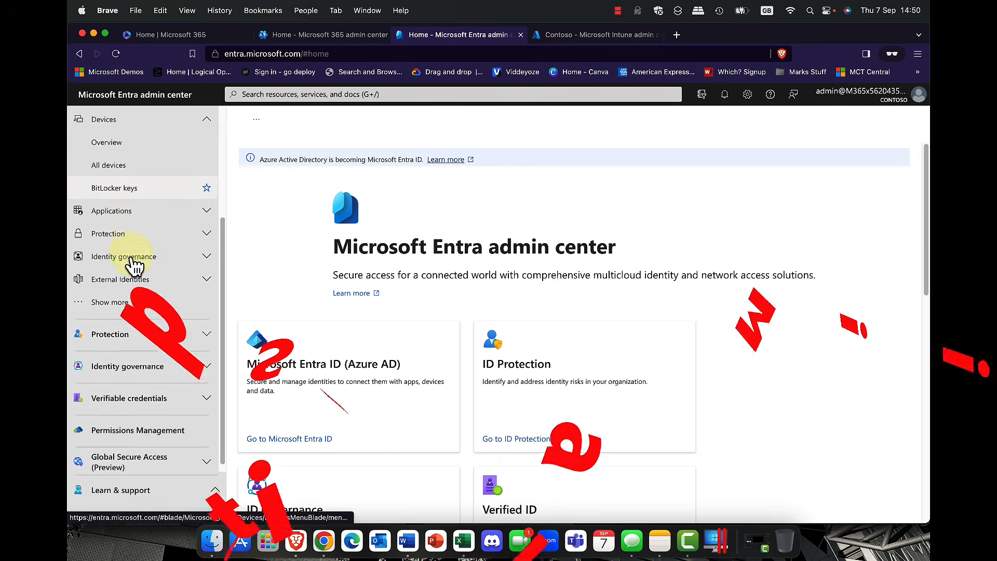
pyautogui.click(107, 300)
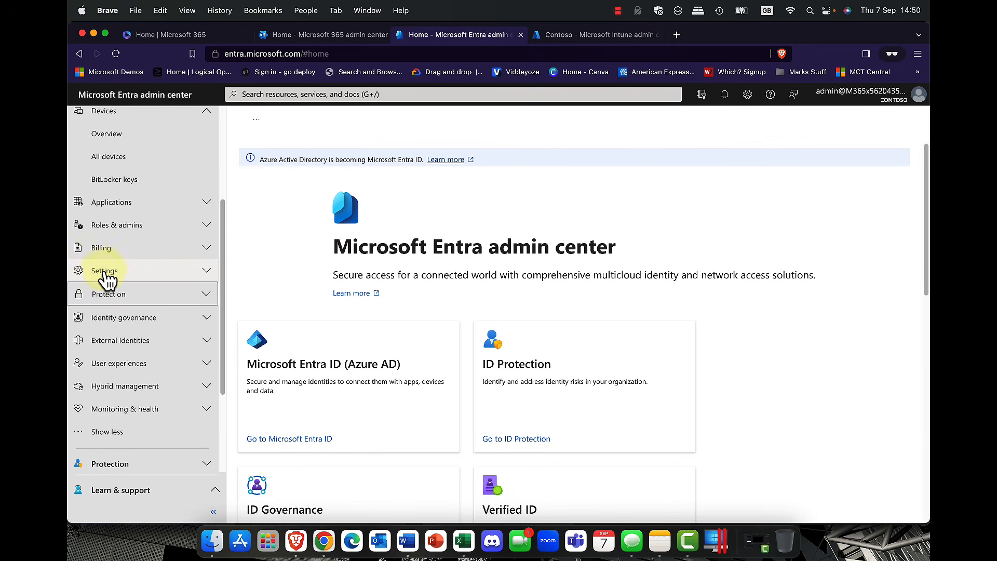
pyautogui.click(108, 271)
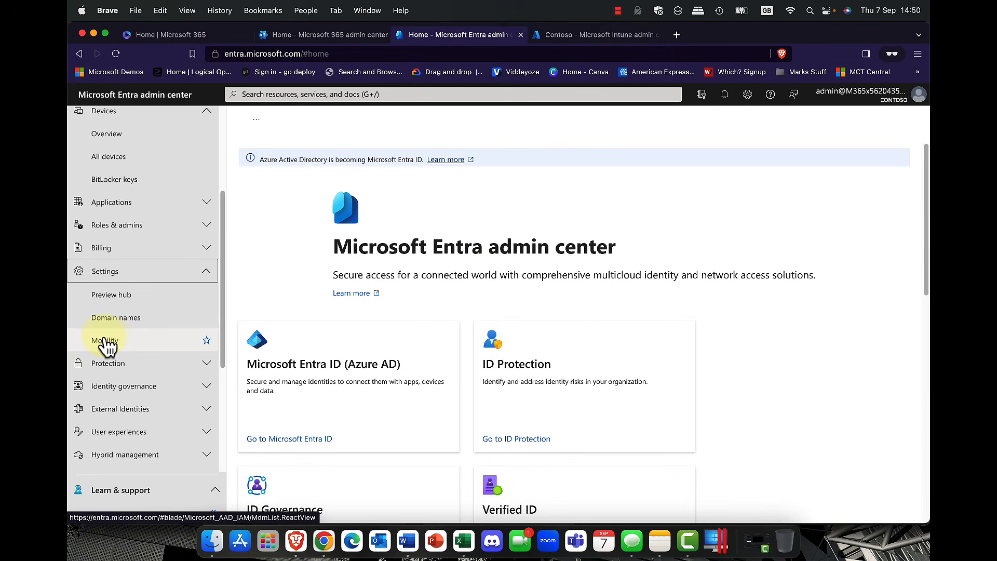
pyautogui.click(182, 361)
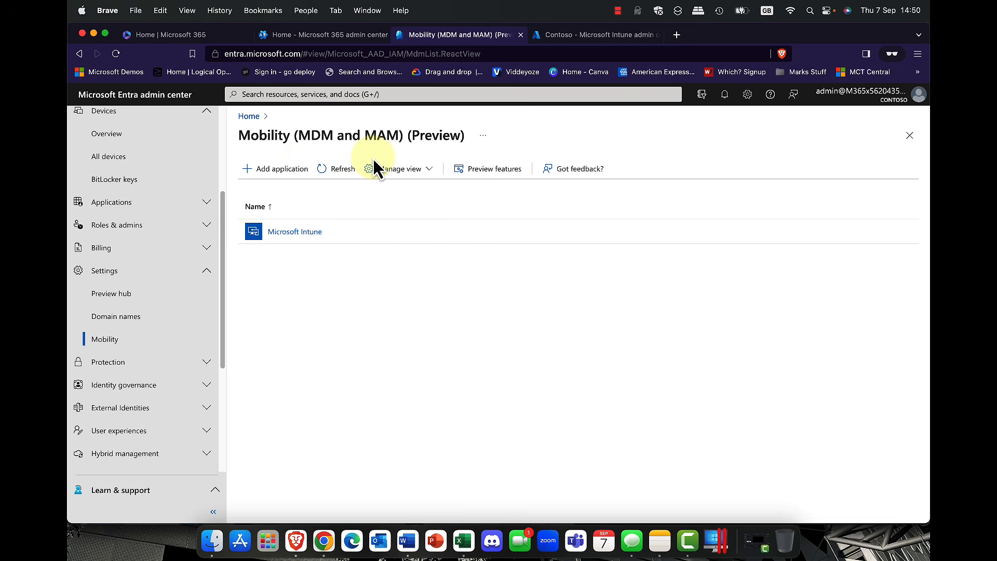
# Step: Browse the MDM app gallery, then open Microsoft Intune's settings with MDM and MAM user scope set to All
pyautogui.click(287, 177)
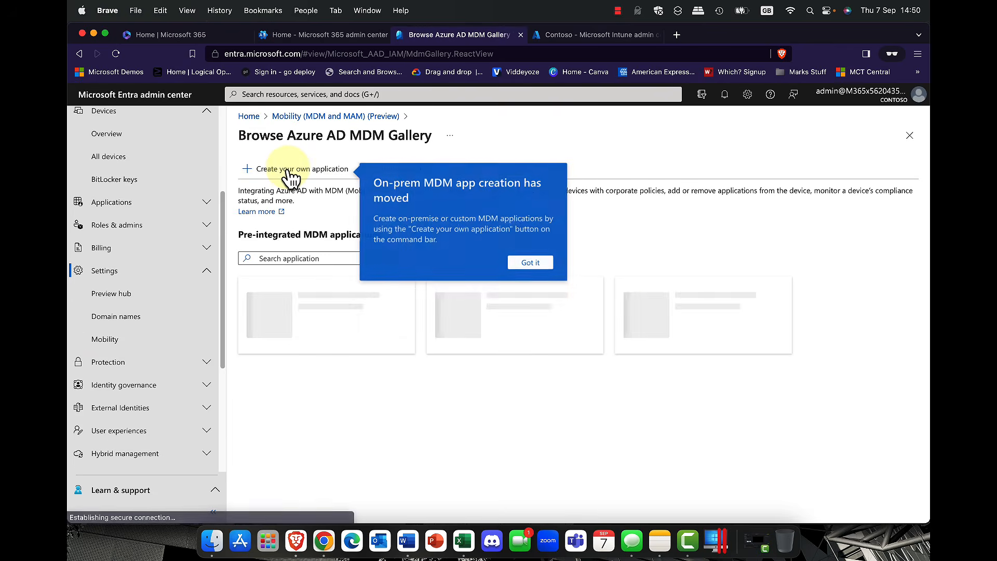
pyautogui.click(538, 267)
pyautogui.scroll(-3, 471, 316)
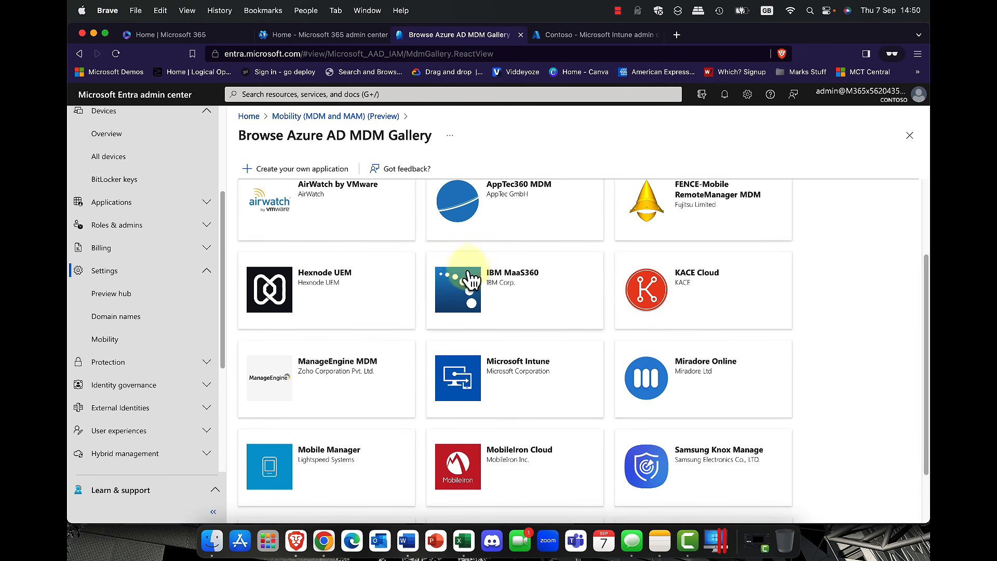
pyautogui.scroll(5, 470, 283)
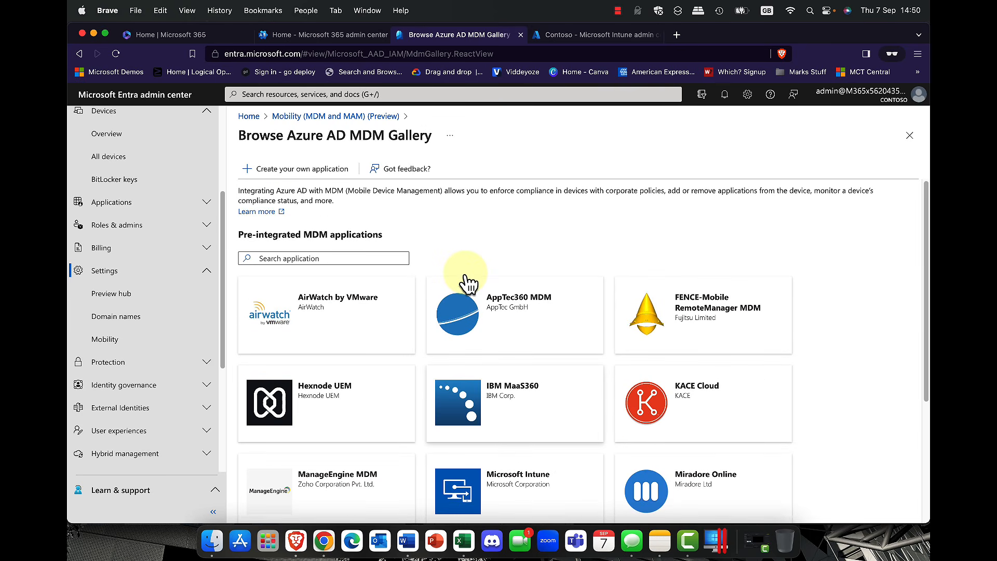
pyautogui.click(368, 118)
pyautogui.click(295, 233)
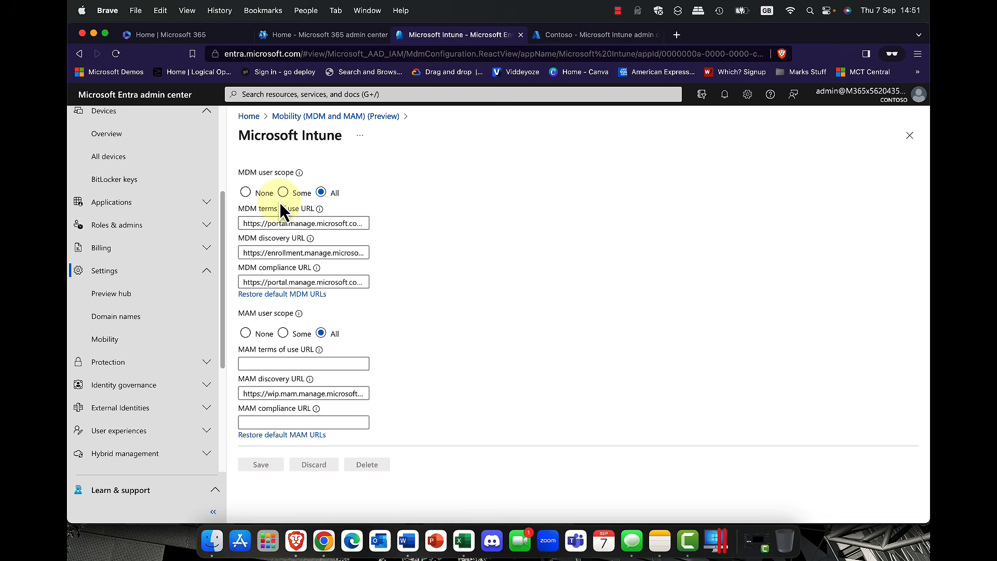
pyautogui.press('super+equal')
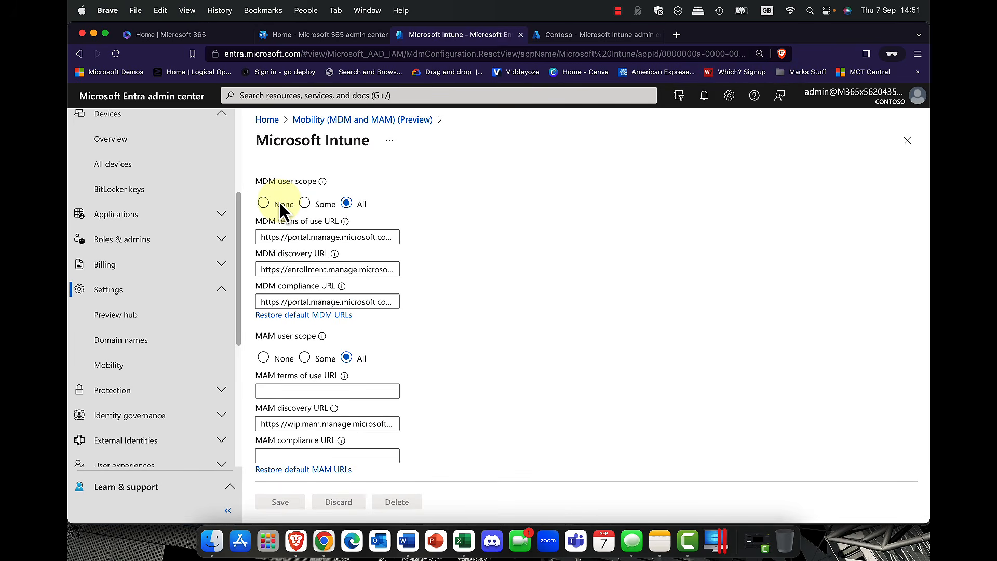
pyautogui.click(279, 203)
pyautogui.click(353, 210)
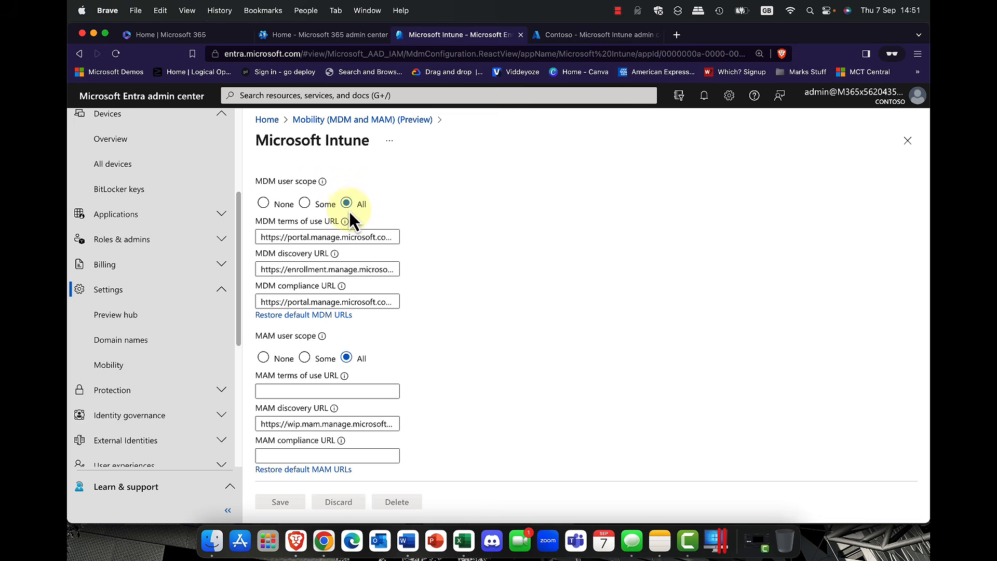
pyautogui.click(258, 270)
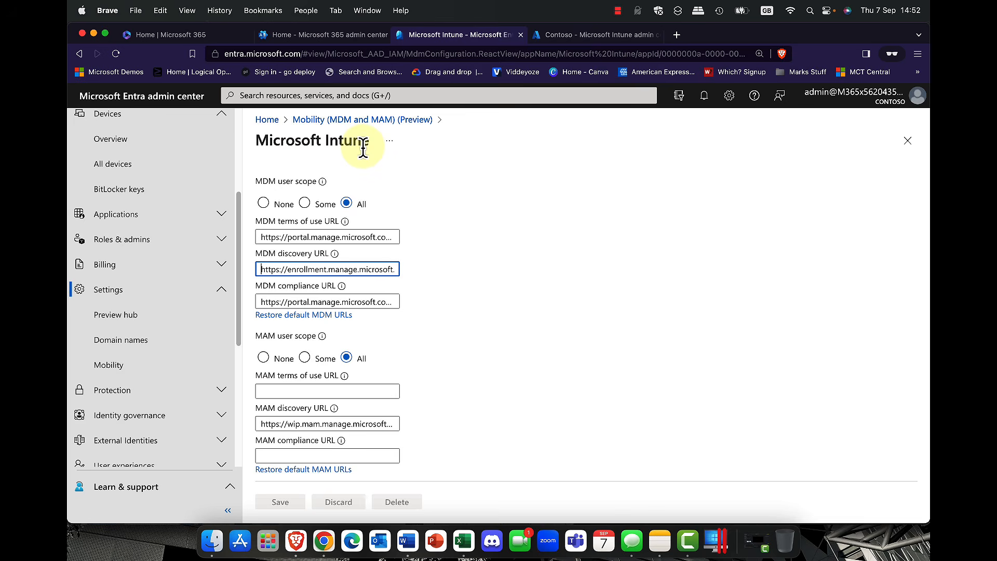
pyautogui.click(220, 296)
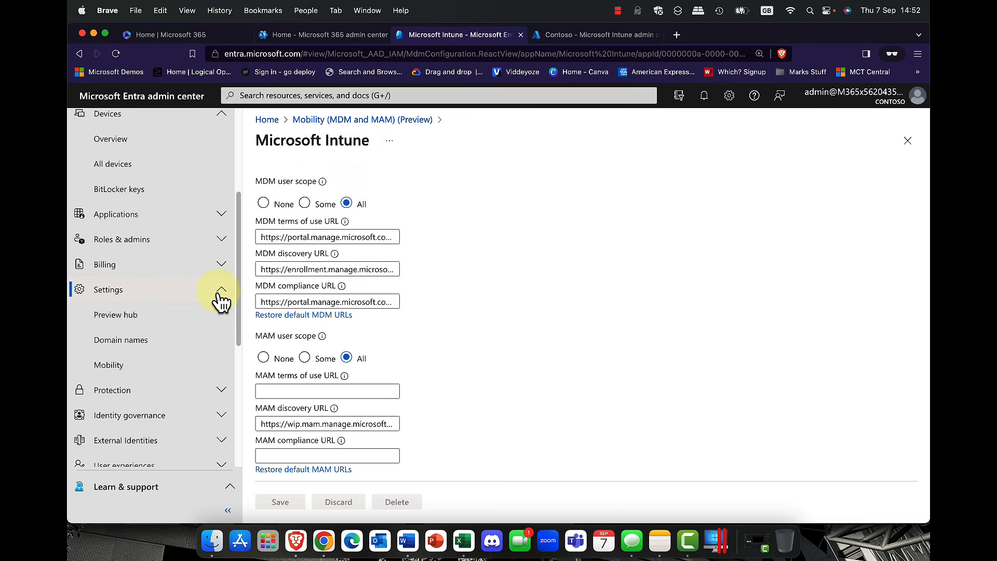
# Step: Look through Entra's eight directory devices, then bring the Intune Contoso home page (2 errors, 5 healthy) forward
pyautogui.scroll(3, 216, 289)
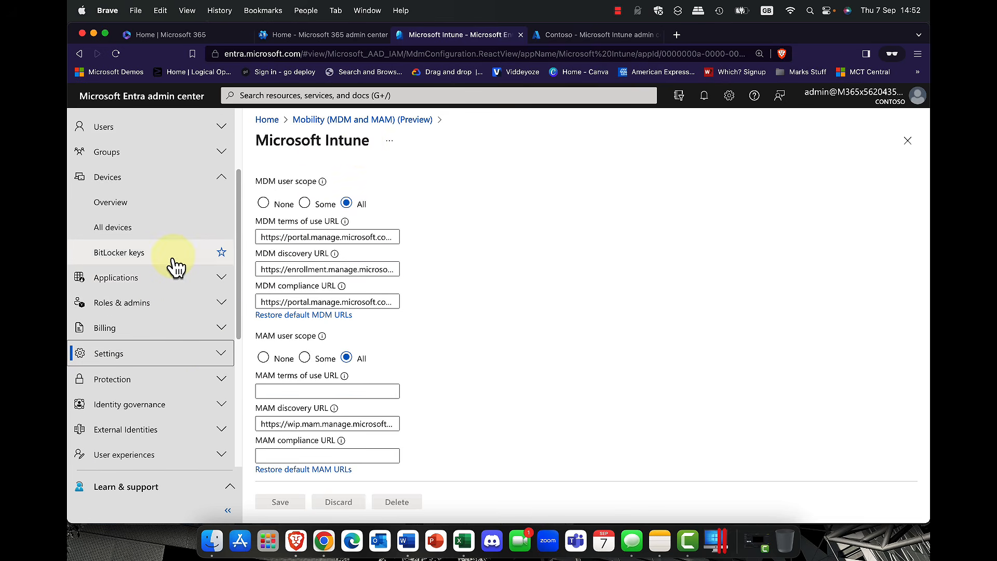
pyautogui.click(108, 229)
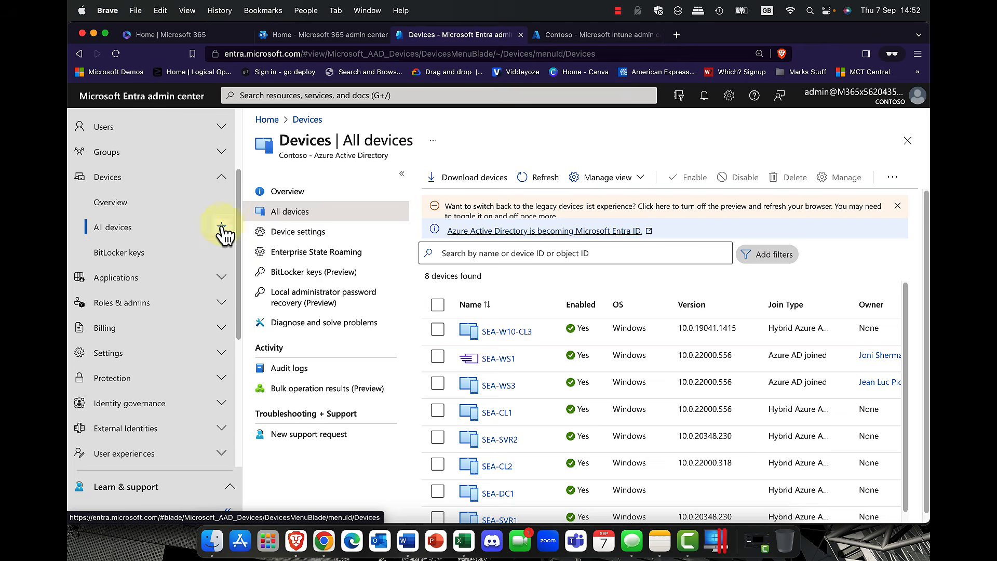
pyautogui.scroll(-1, 590, 318)
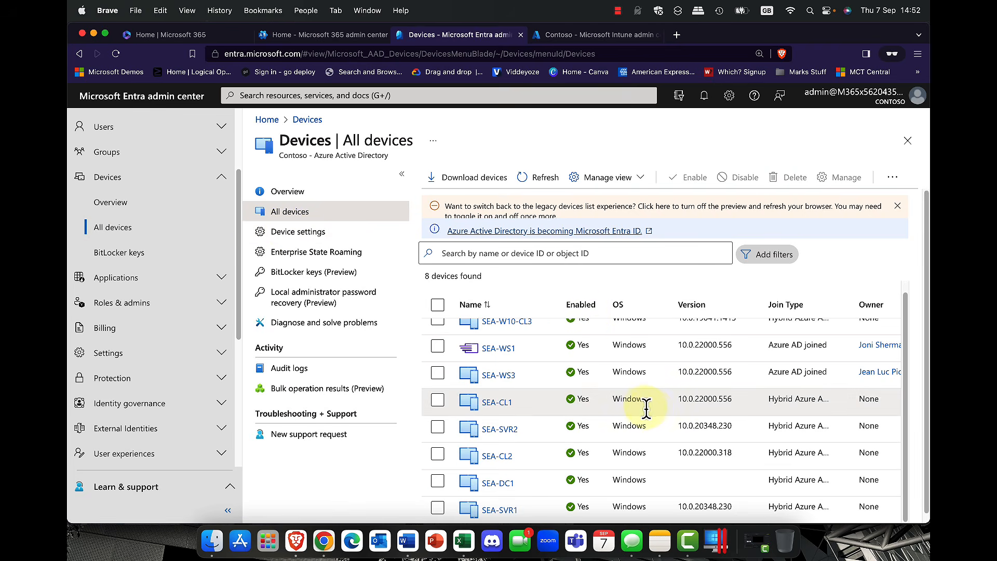
pyautogui.scroll(-1, 496, 345)
pyautogui.scroll(-1, 496, 345)
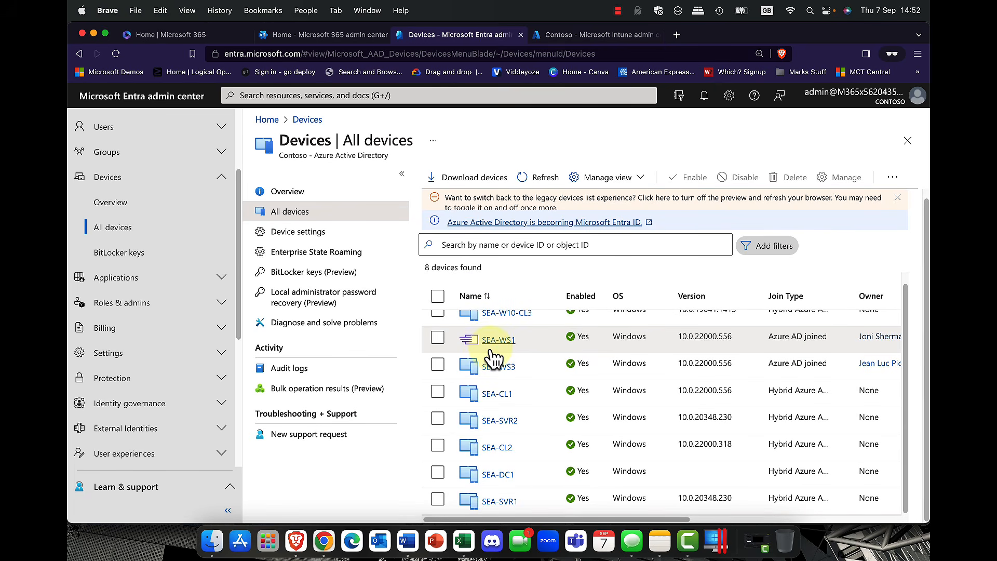
pyautogui.click(566, 33)
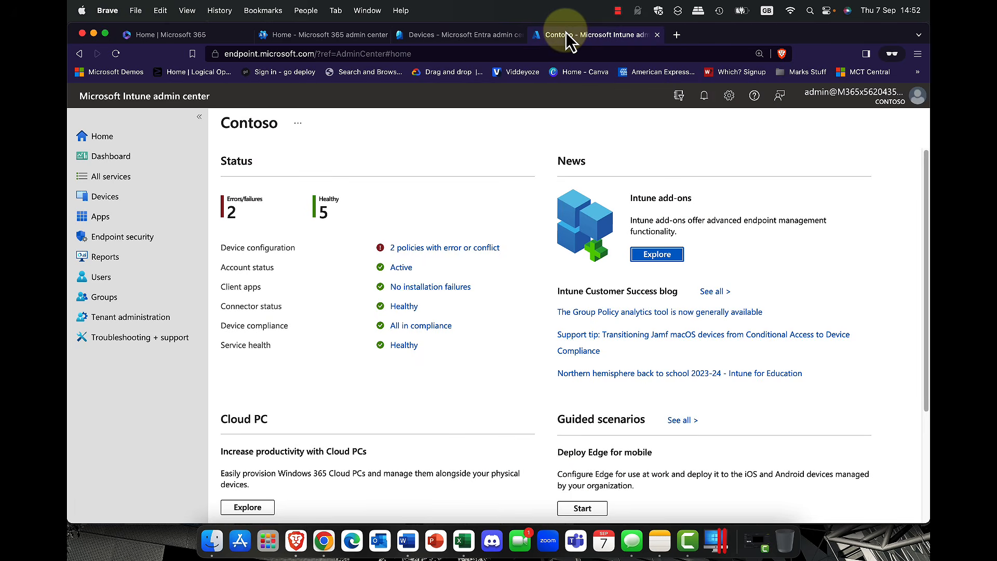
# Step: List Intune's All devices, showing SEA-WS1 and SEA-WS3 as Corporate, Compliant Windows machines
pyautogui.click(99, 197)
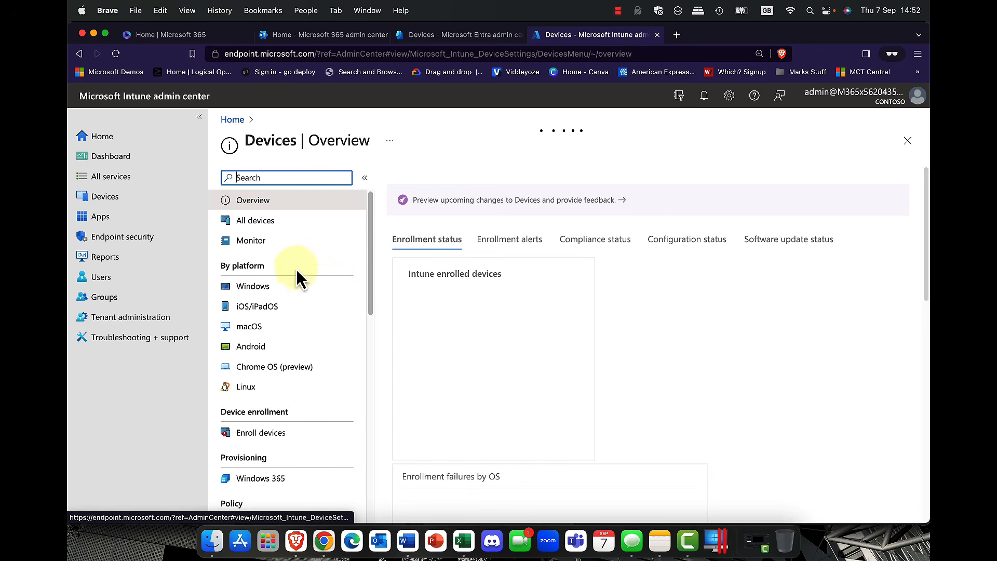
pyautogui.click(254, 222)
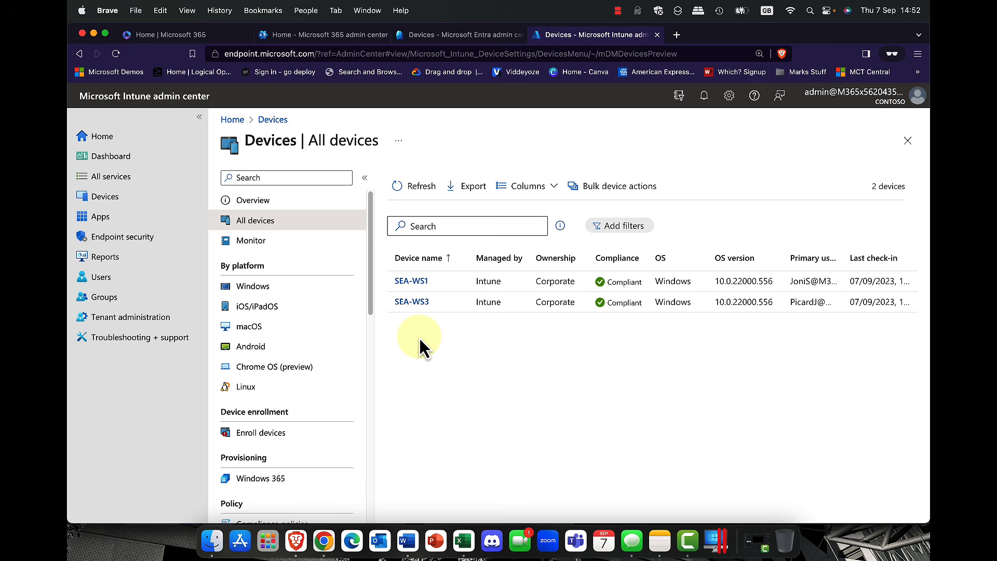
pyautogui.click(448, 42)
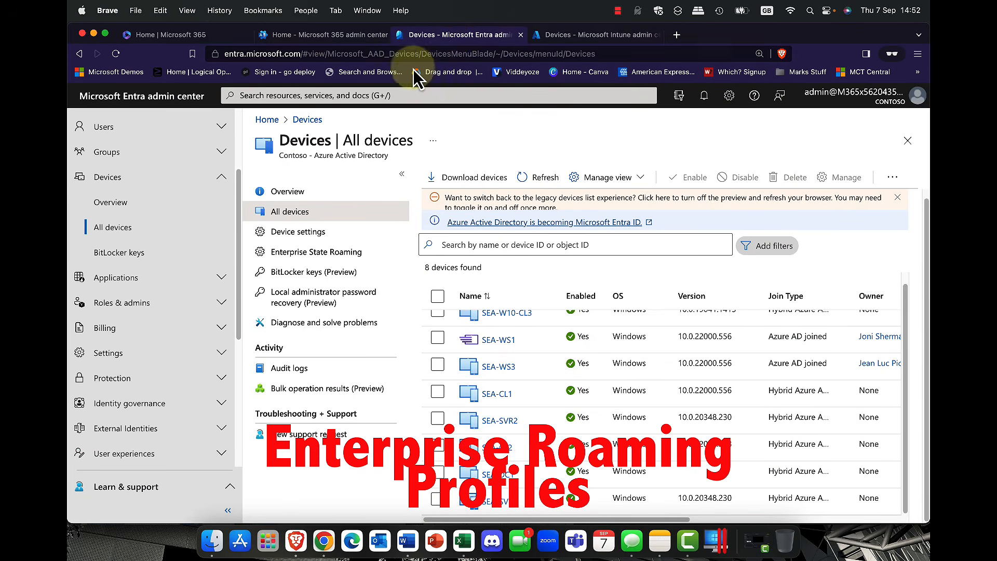
pyautogui.click(296, 240)
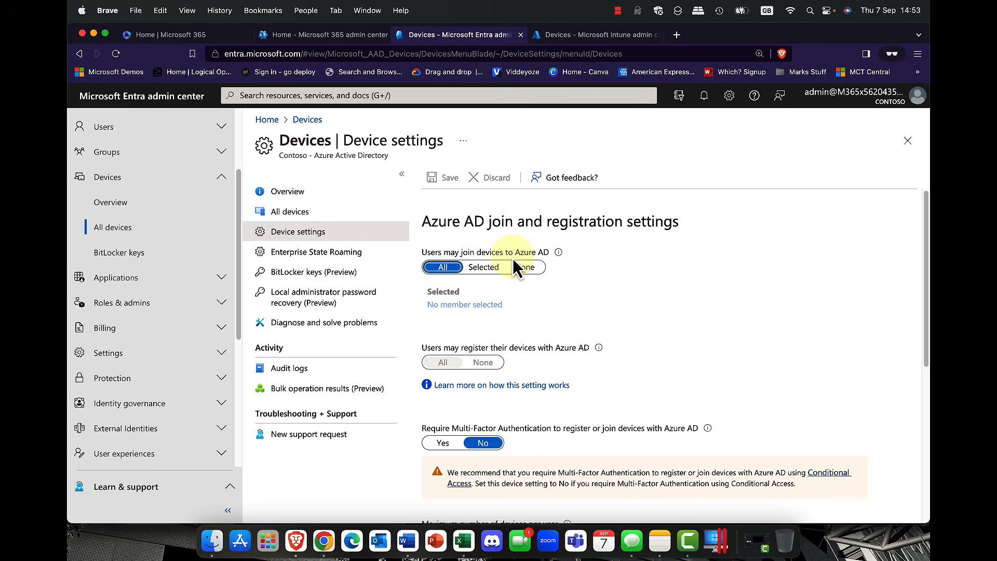
pyautogui.click(484, 270)
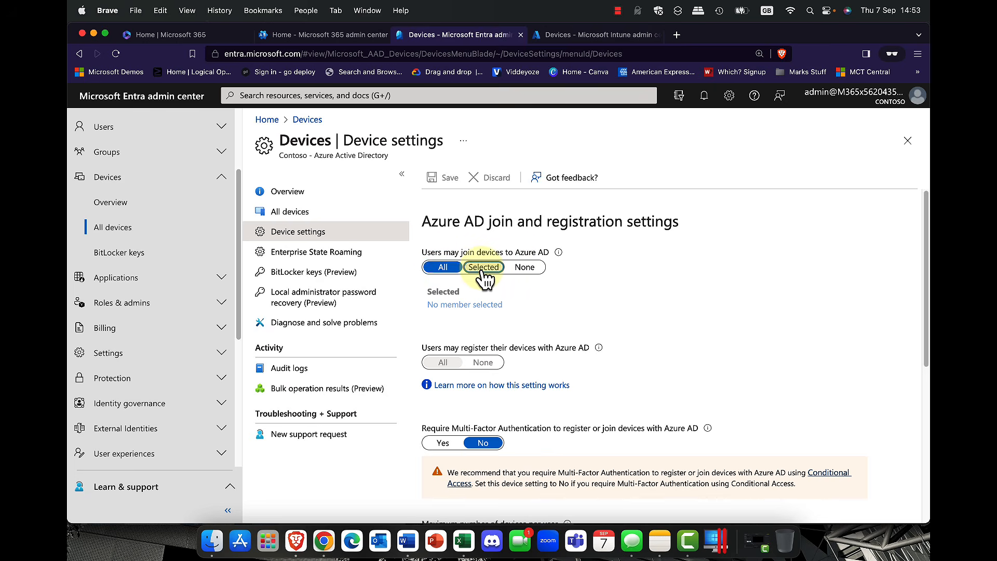
pyautogui.click(446, 269)
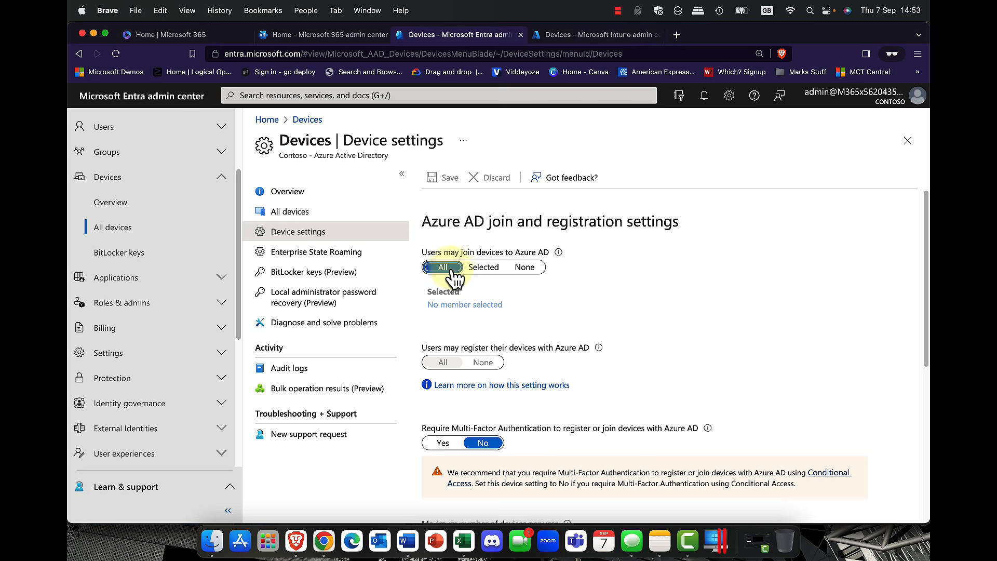
pyautogui.scroll(-2, 453, 279)
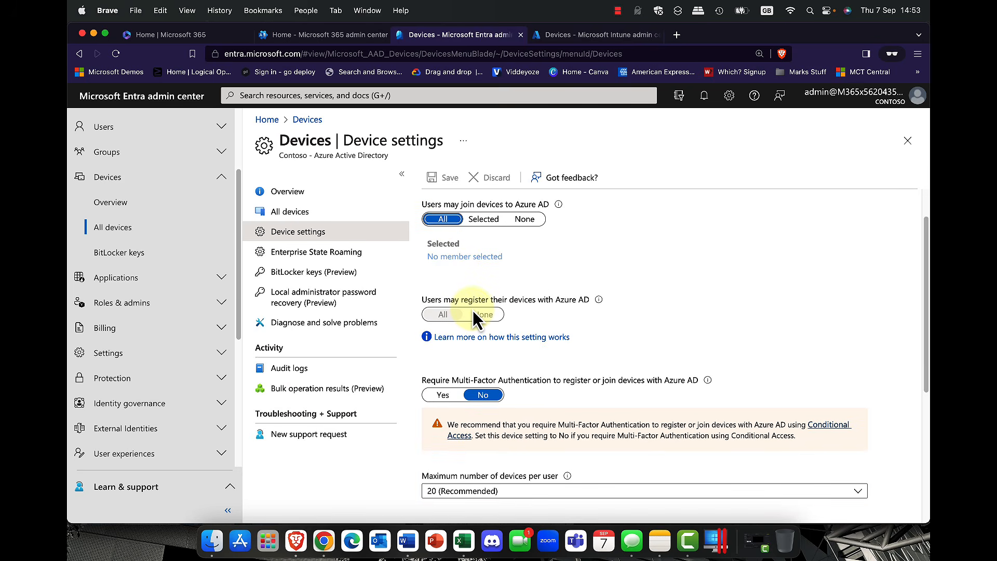
pyautogui.scroll(-4, 493, 389)
pyautogui.scroll(-4, 494, 392)
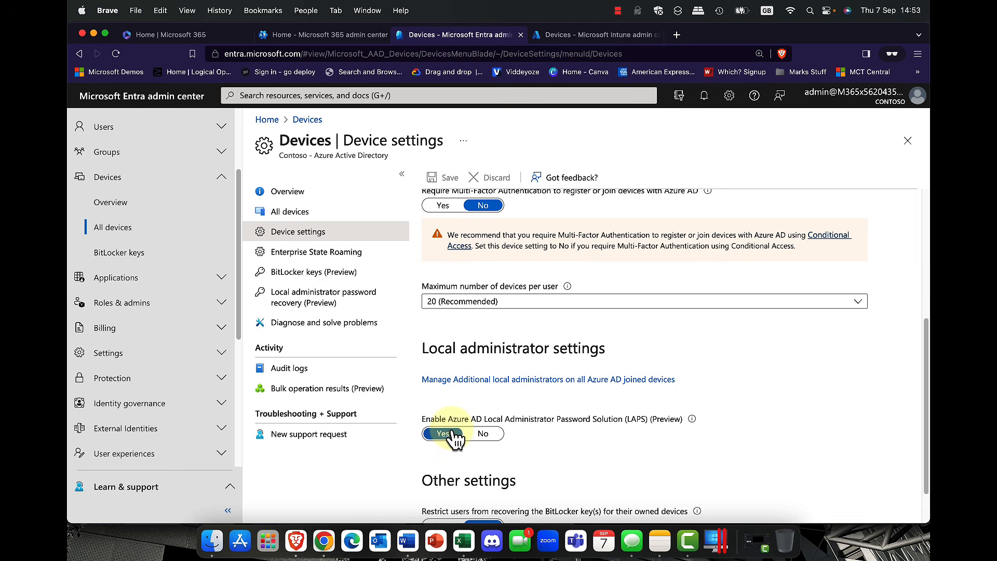
pyautogui.scroll(-2, 454, 431)
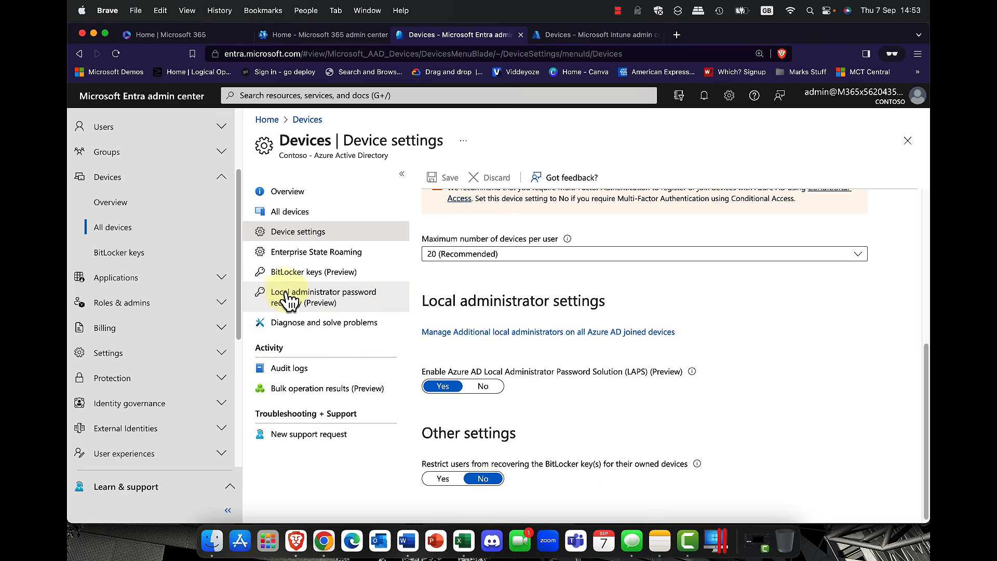
pyautogui.click(301, 253)
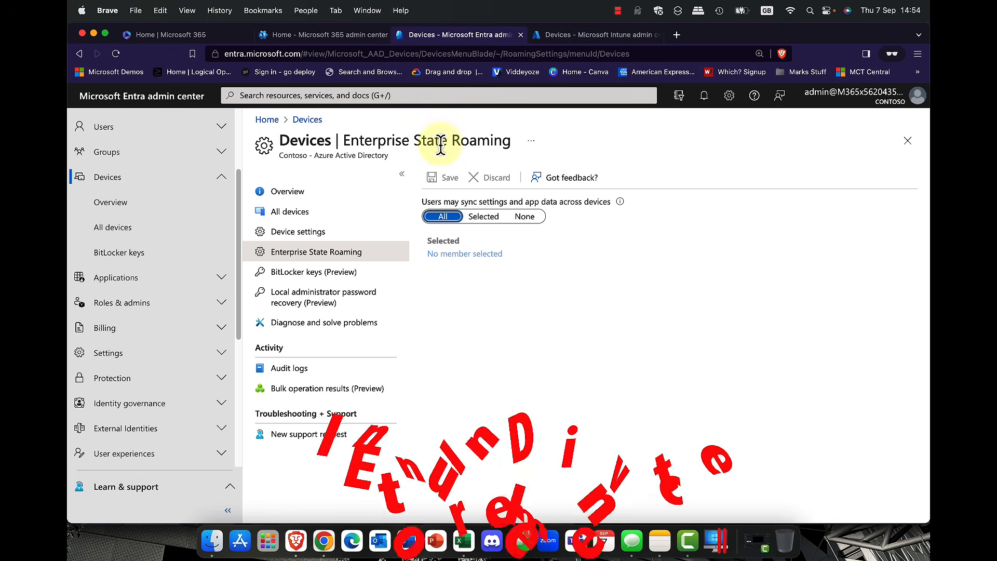
pyautogui.click(598, 41)
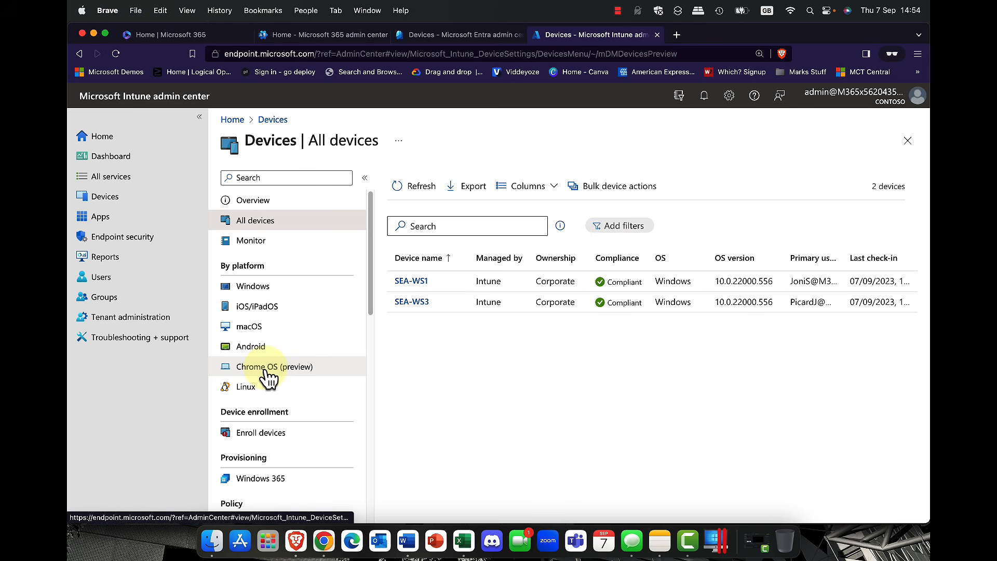
# Step: Confirm Automatic Enrollment's MDM and MAM scopes are All, then return to the Windows enrollment options
pyautogui.click(263, 436)
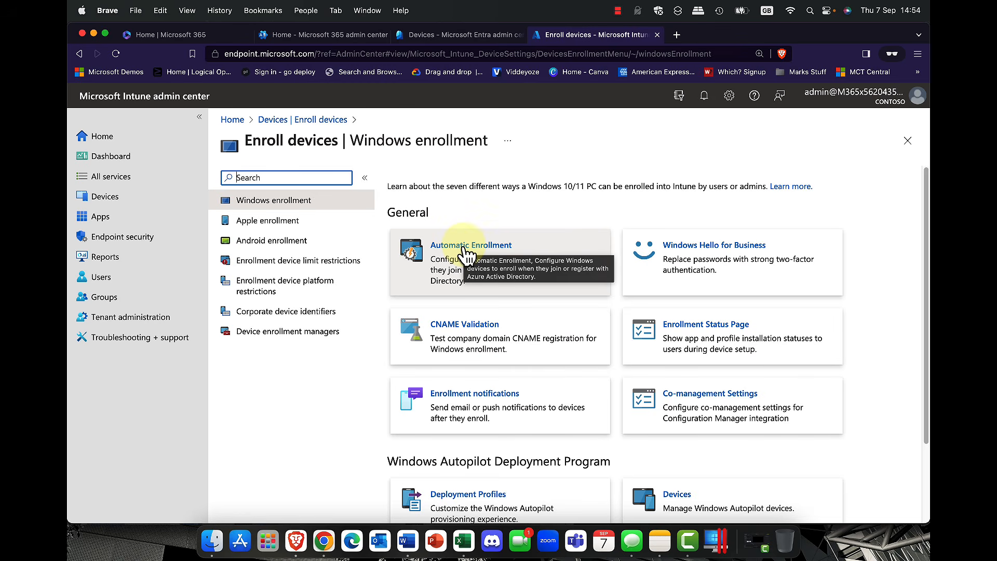
pyautogui.click(467, 255)
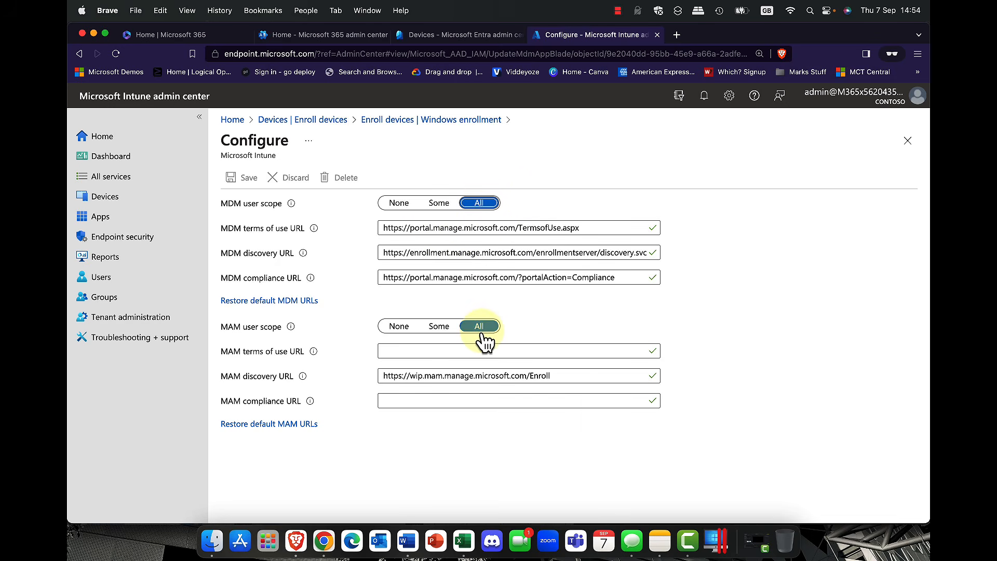
pyautogui.click(404, 121)
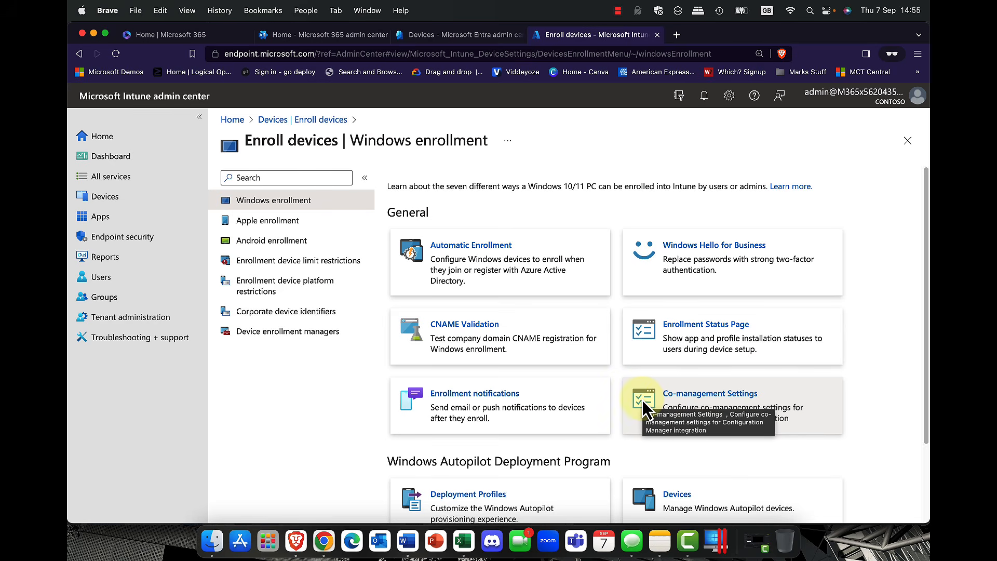
# Step: Leave the Windows Autopilot section and switch to the Apple enrollment page
pyautogui.scroll(-4, 642, 400)
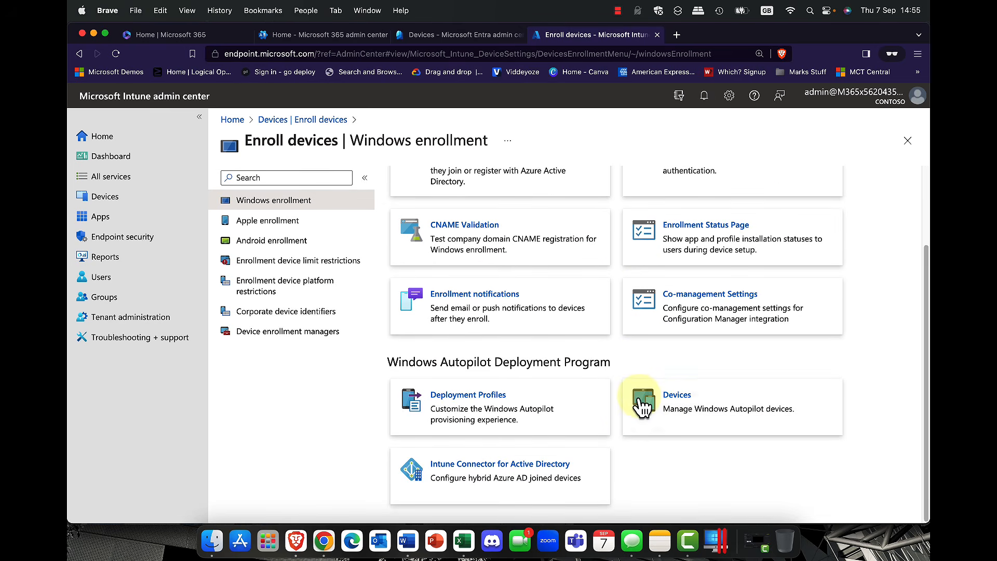
pyautogui.moveTo(388, 362); pyautogui.dragTo(613, 363)
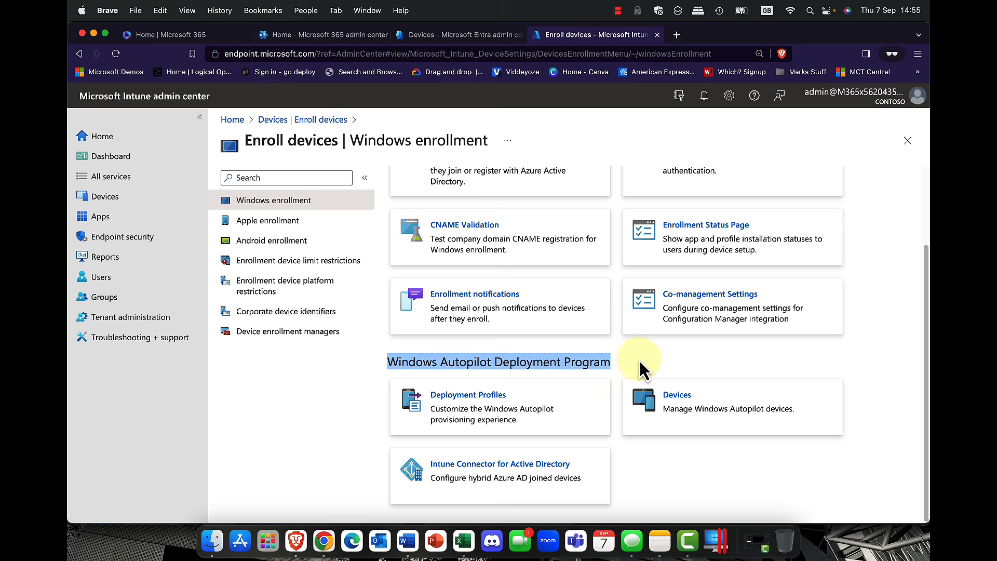
pyautogui.click(638, 360)
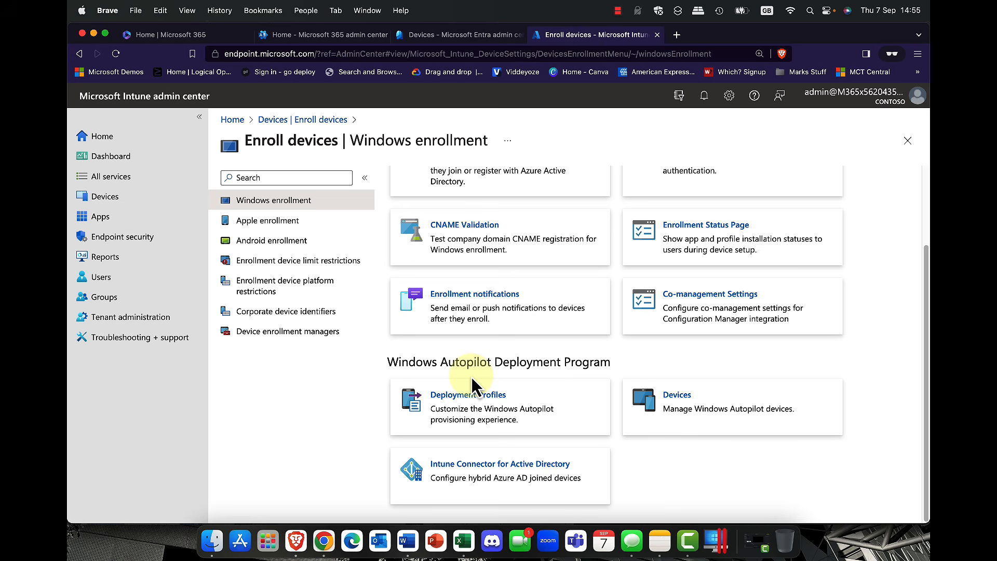
pyautogui.scroll(3, 472, 379)
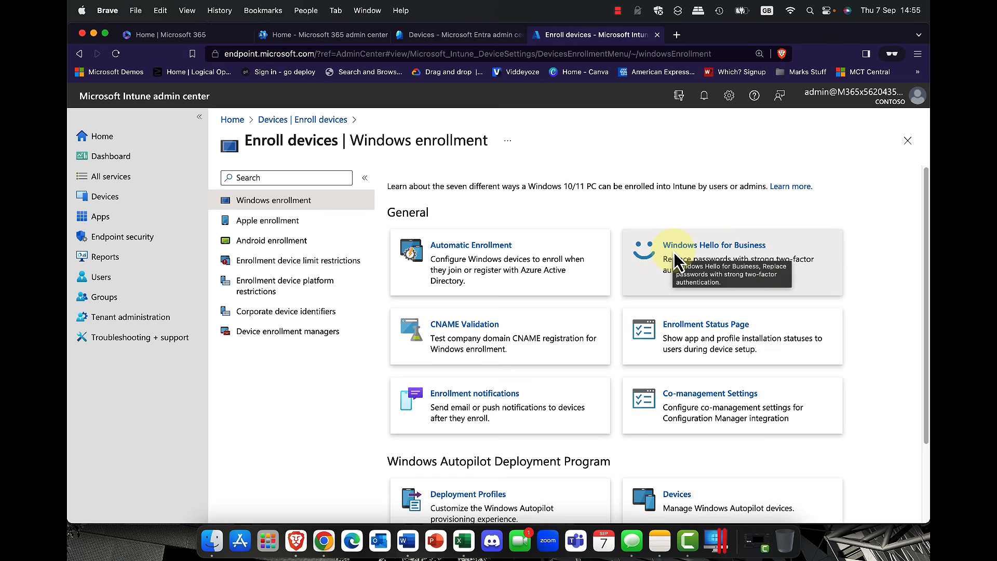
pyautogui.click(254, 228)
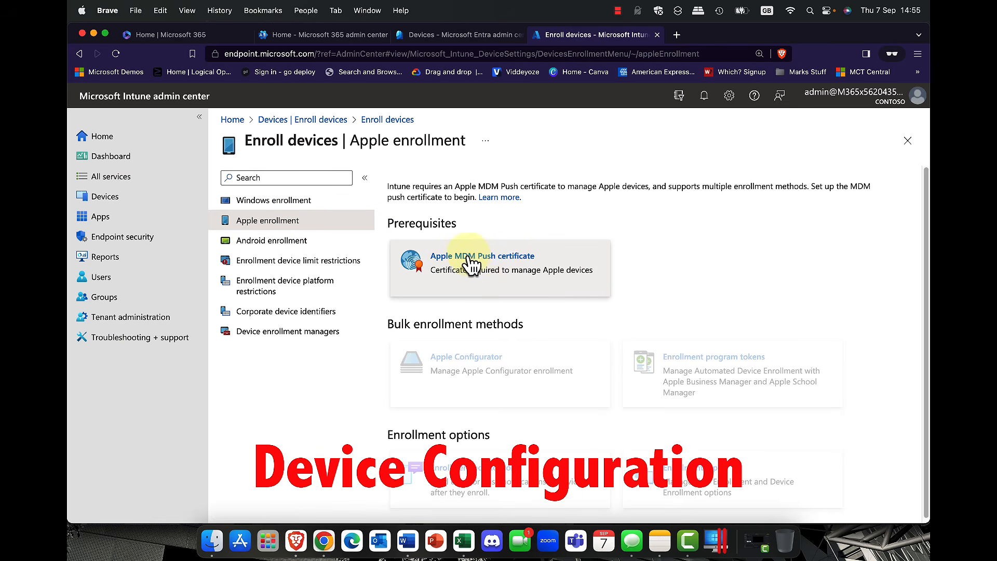
pyautogui.click(488, 256)
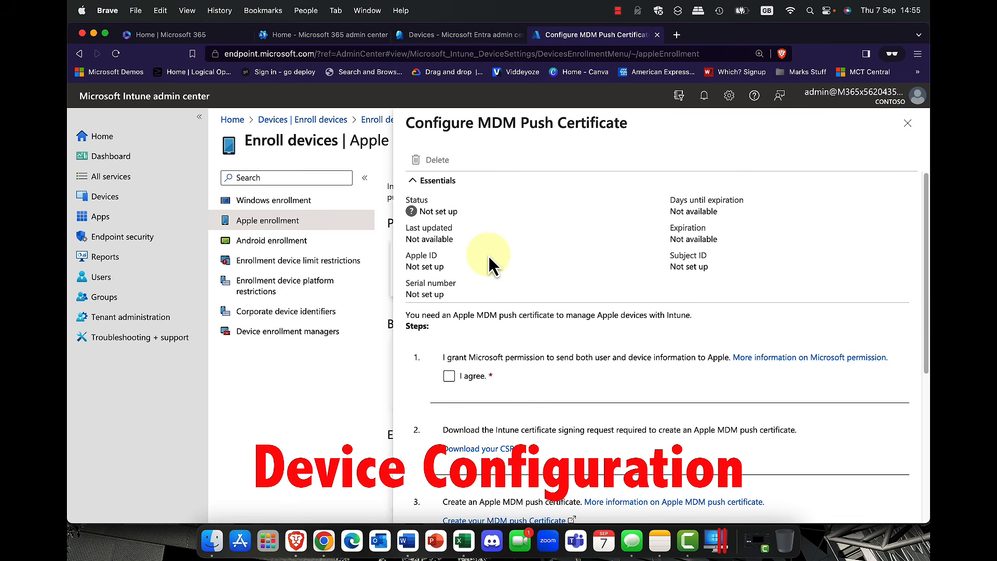
pyautogui.scroll(-5, 481, 317)
pyautogui.scroll(5, 483, 320)
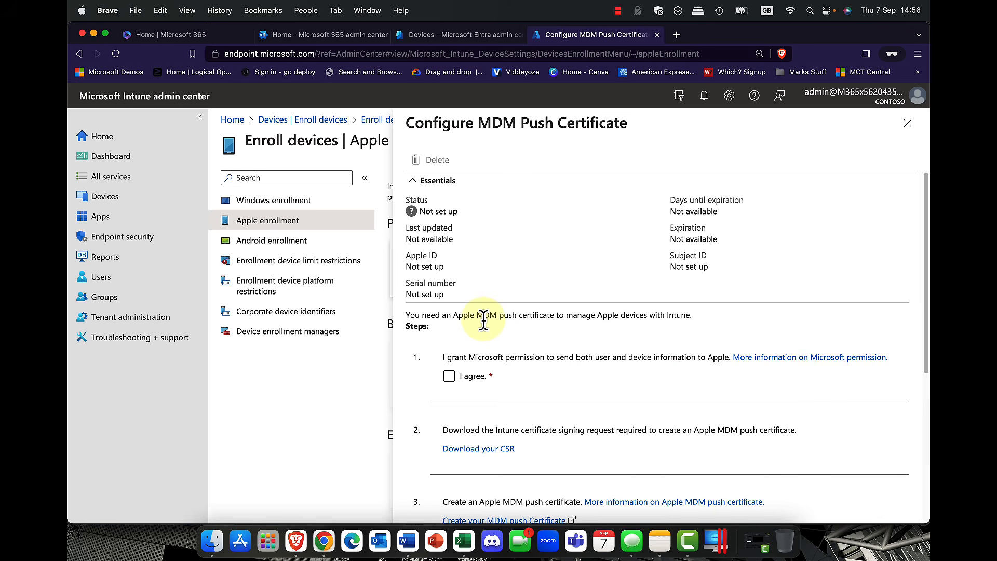
pyautogui.scroll(-5, 485, 316)
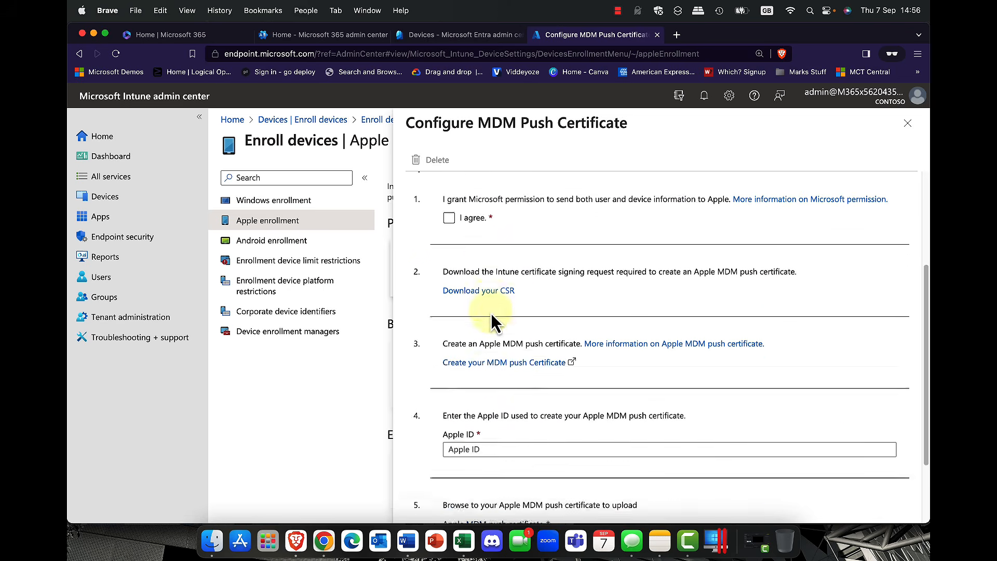
pyautogui.scroll(5, 493, 319)
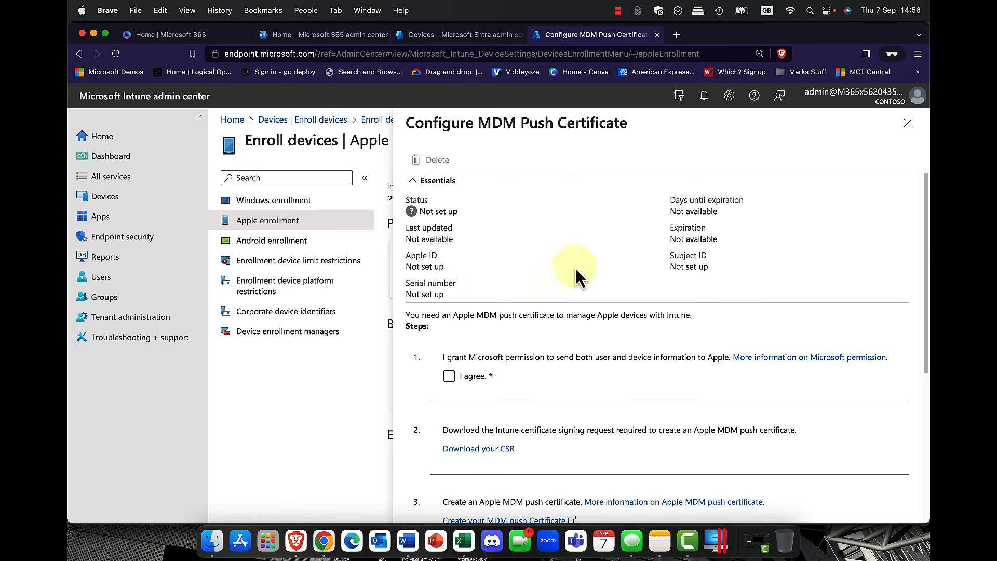
pyautogui.click(907, 123)
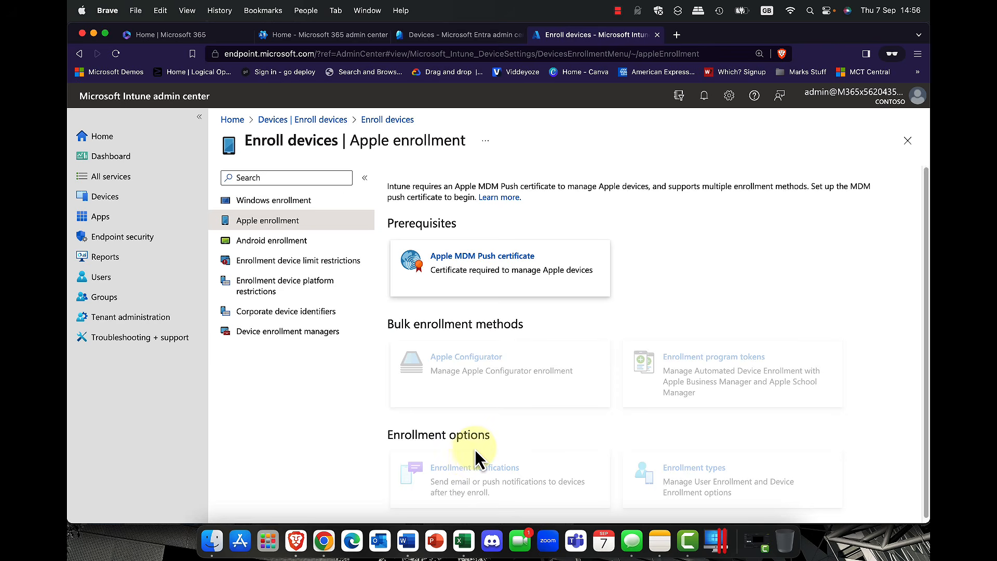
pyautogui.click(103, 199)
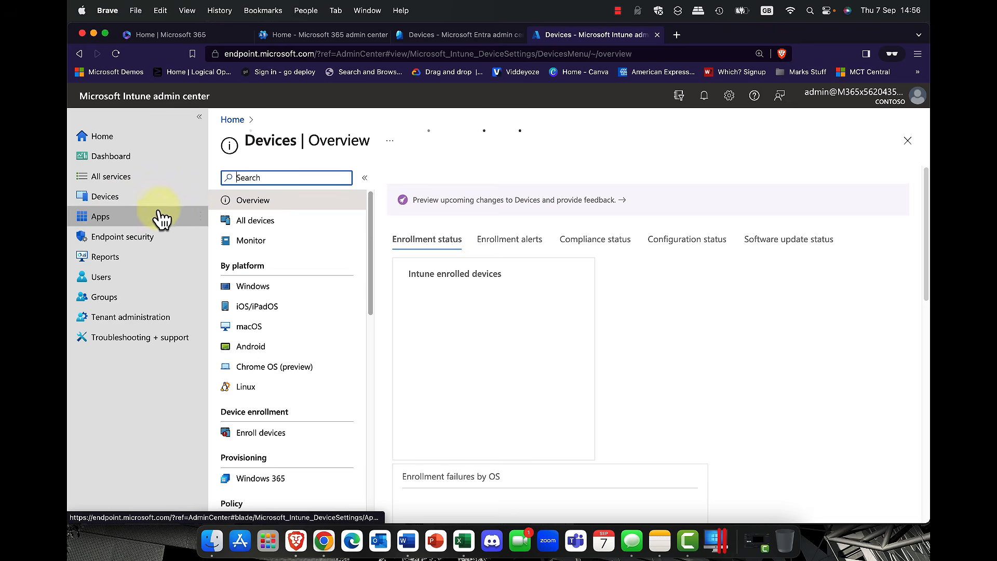
# Step: Open Devices > Configuration profiles, showing the four profiles including OsloTPApple
pyautogui.scroll(-1, 255, 318)
pyautogui.scroll(-4, 255, 318)
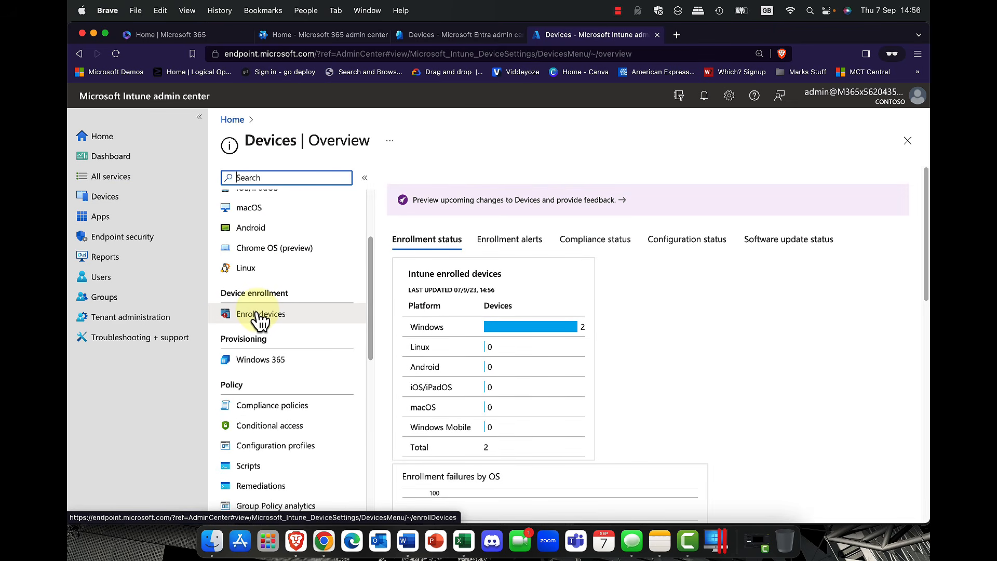
pyautogui.scroll(-2, 257, 317)
pyautogui.scroll(-5, 258, 318)
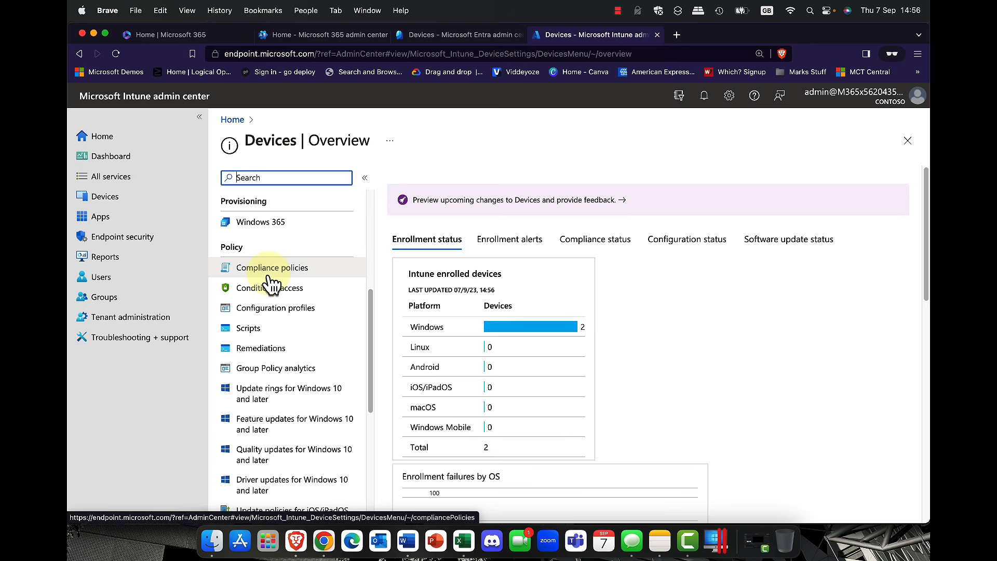
pyautogui.click(277, 316)
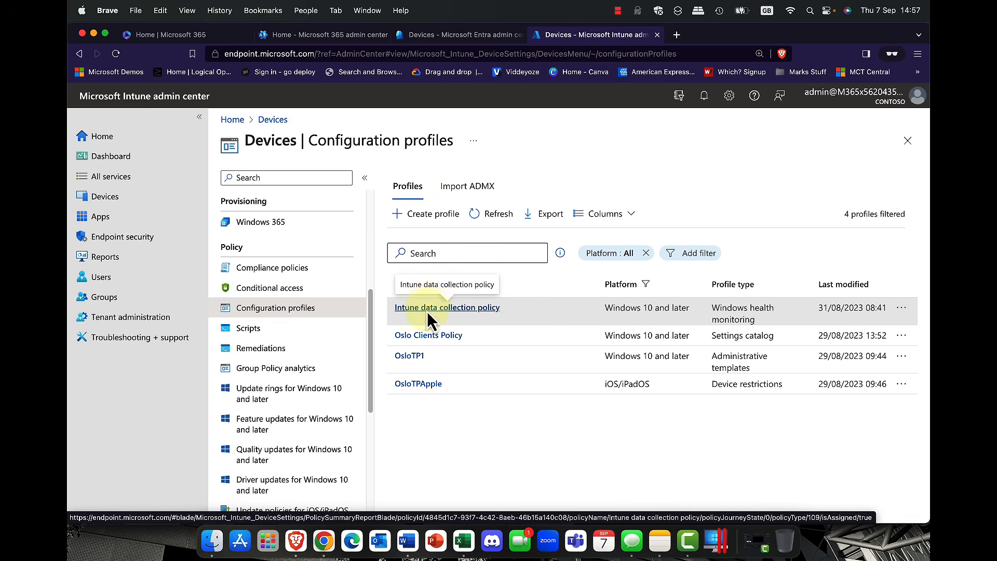
# Step: Open the OsloTPApple profile and re-save its Basics without changes
pyautogui.click(422, 384)
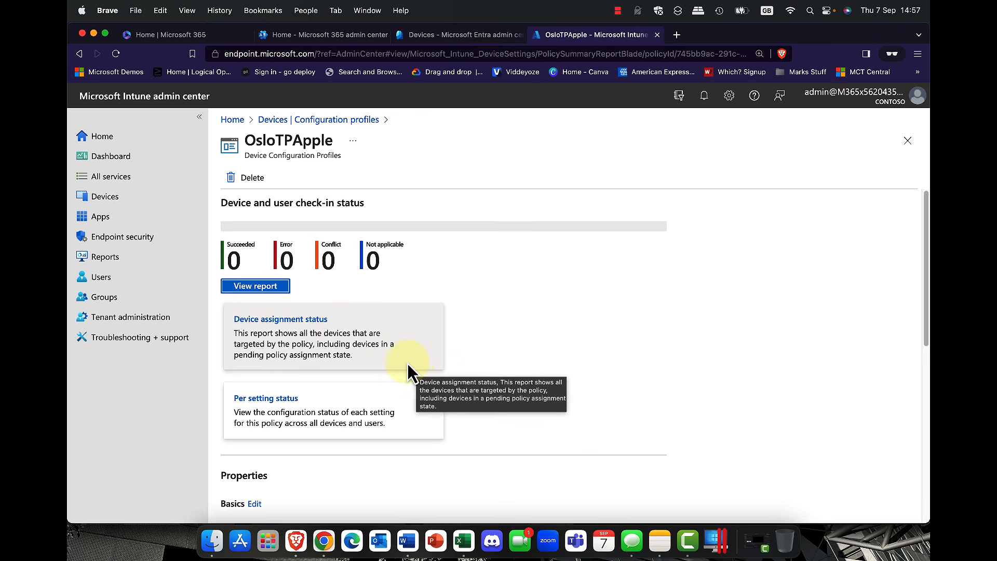
pyautogui.scroll(-5, 408, 363)
pyautogui.scroll(-3, 285, 446)
pyautogui.scroll(-1, 283, 446)
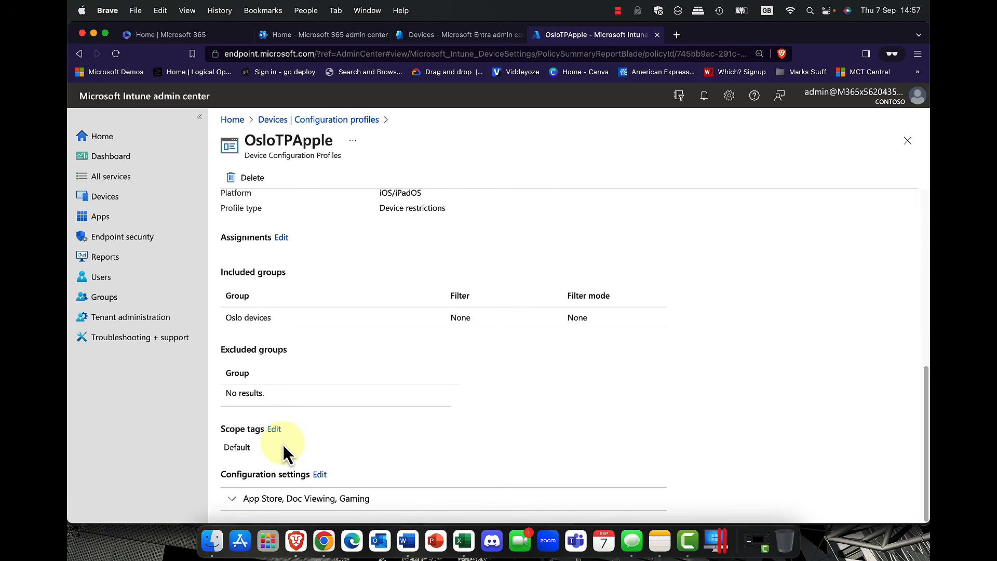
pyautogui.scroll(3, 282, 444)
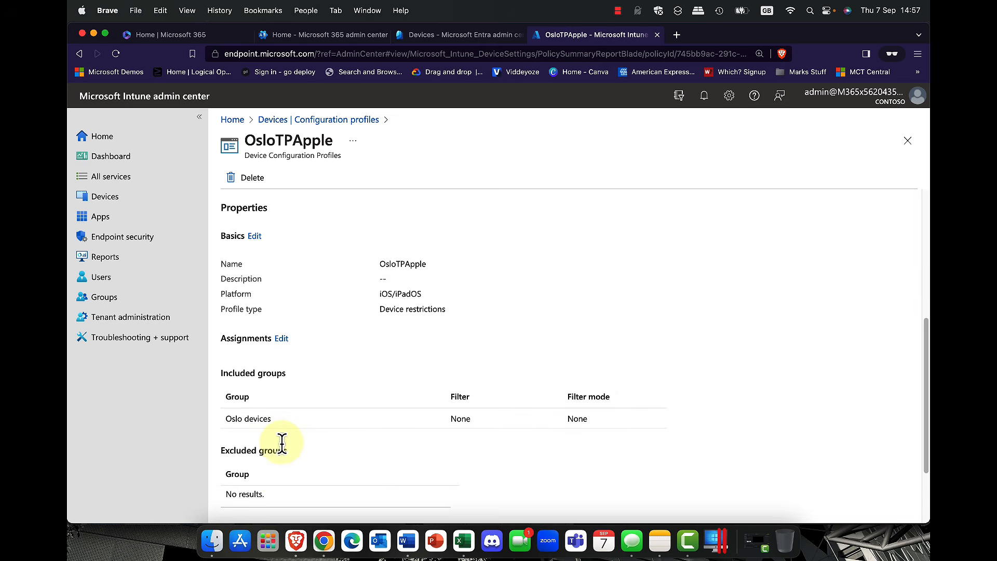
pyautogui.click(254, 238)
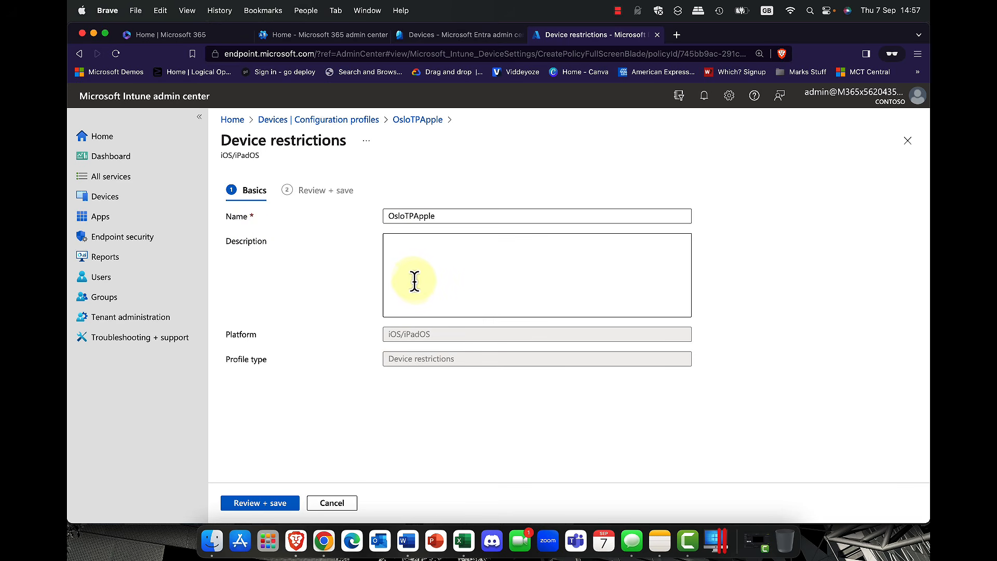
pyautogui.click(289, 504)
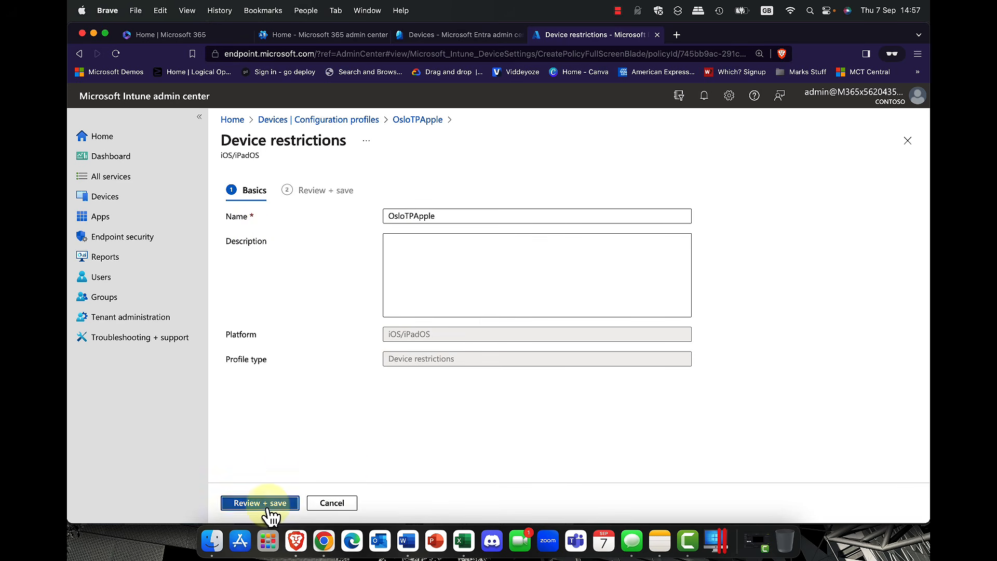
pyautogui.click(246, 502)
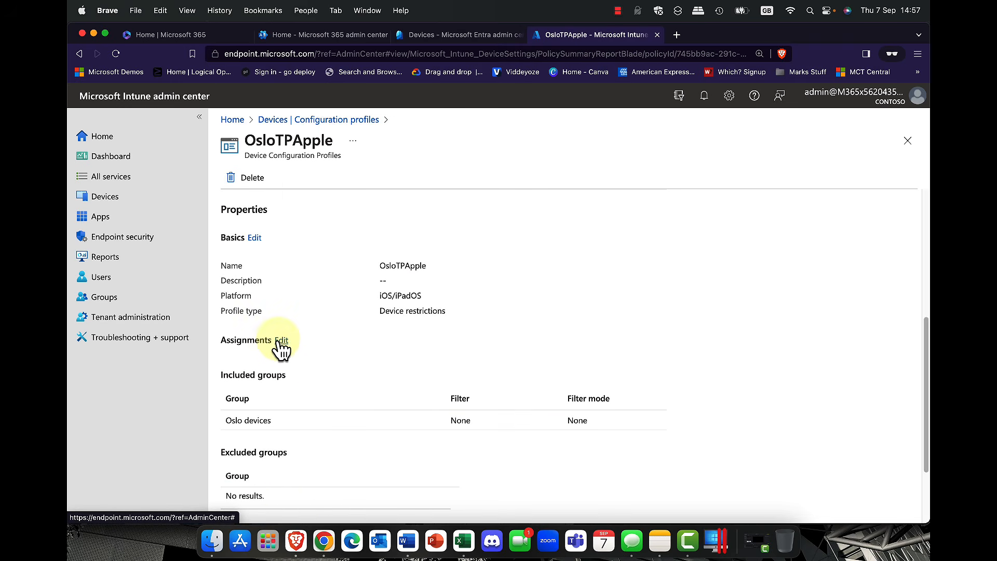
# Step: Check the profile's assignment to Oslo devices and return to the OsloTPApple overview
pyautogui.click(281, 341)
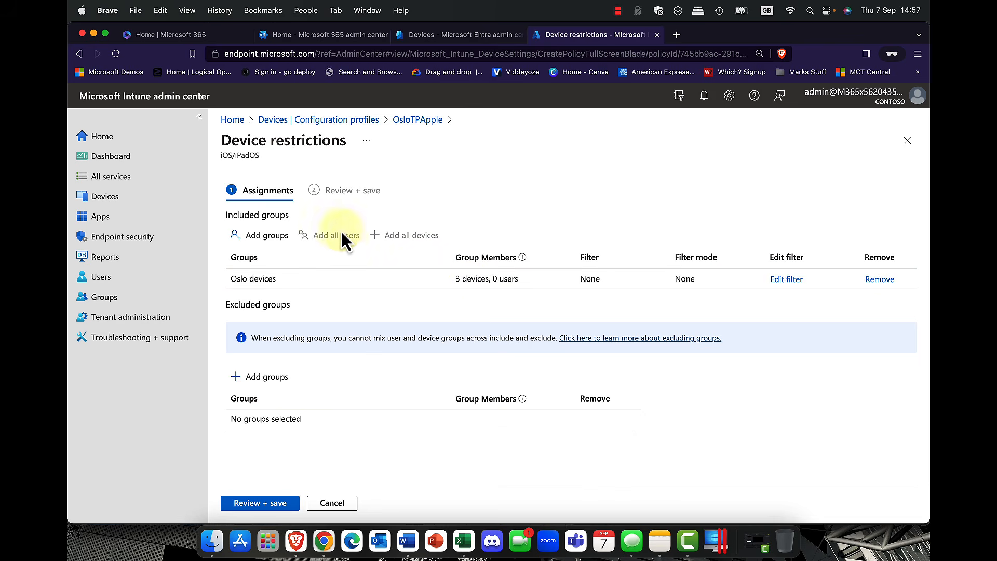
pyautogui.click(427, 121)
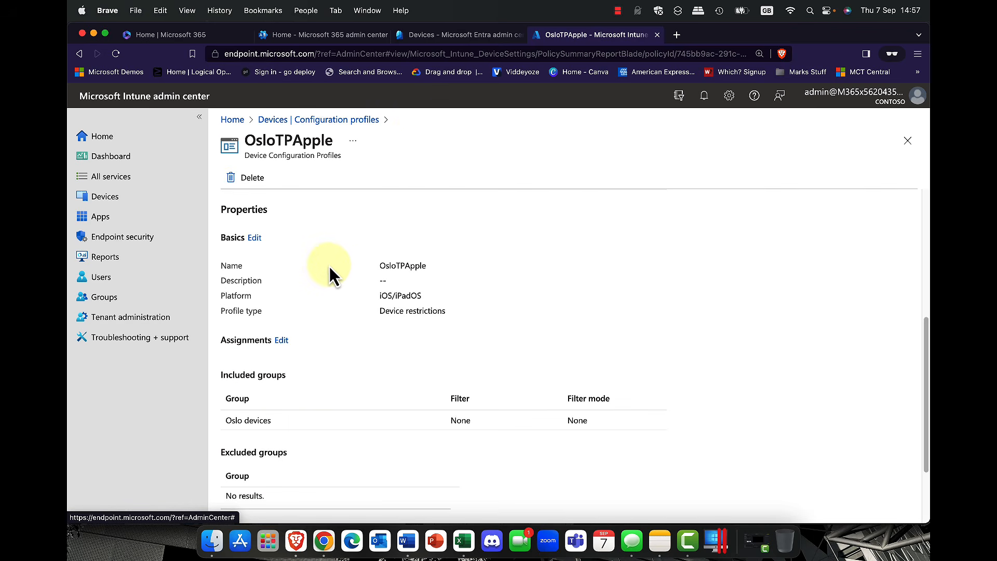
pyautogui.scroll(-4, 326, 285)
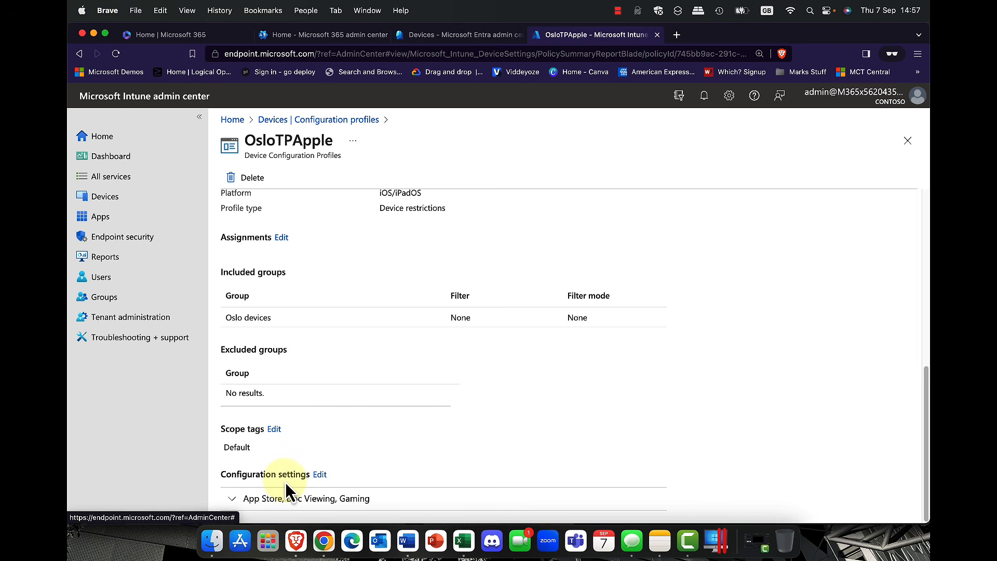
pyautogui.click(319, 475)
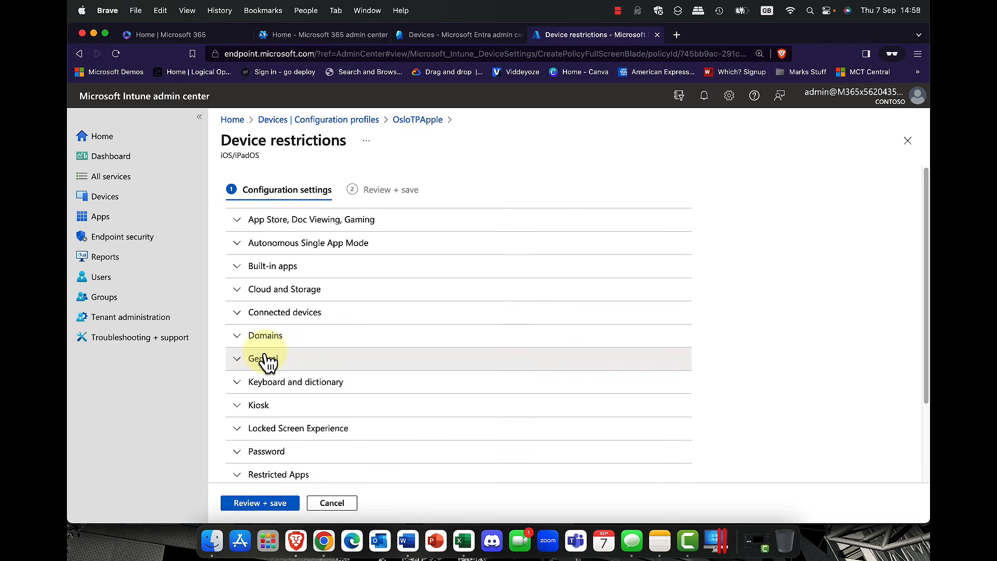
pyautogui.click(239, 222)
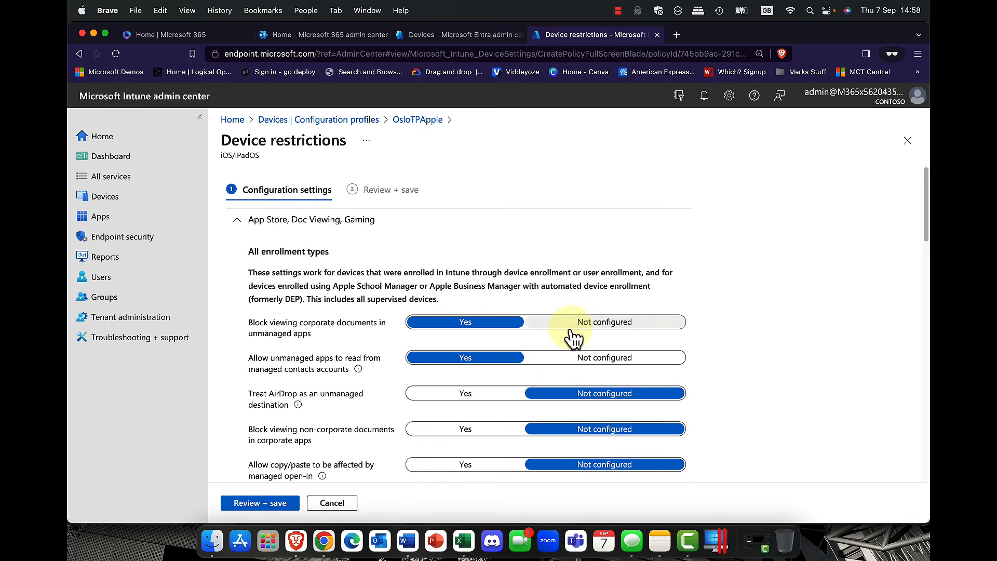
pyautogui.scroll(-3, 519, 369)
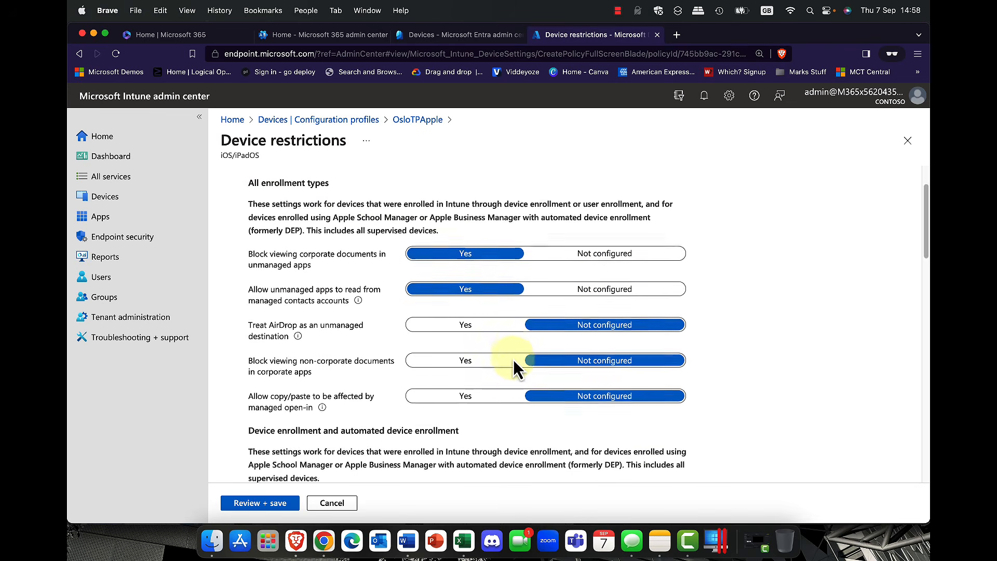
pyautogui.scroll(-5, 516, 368)
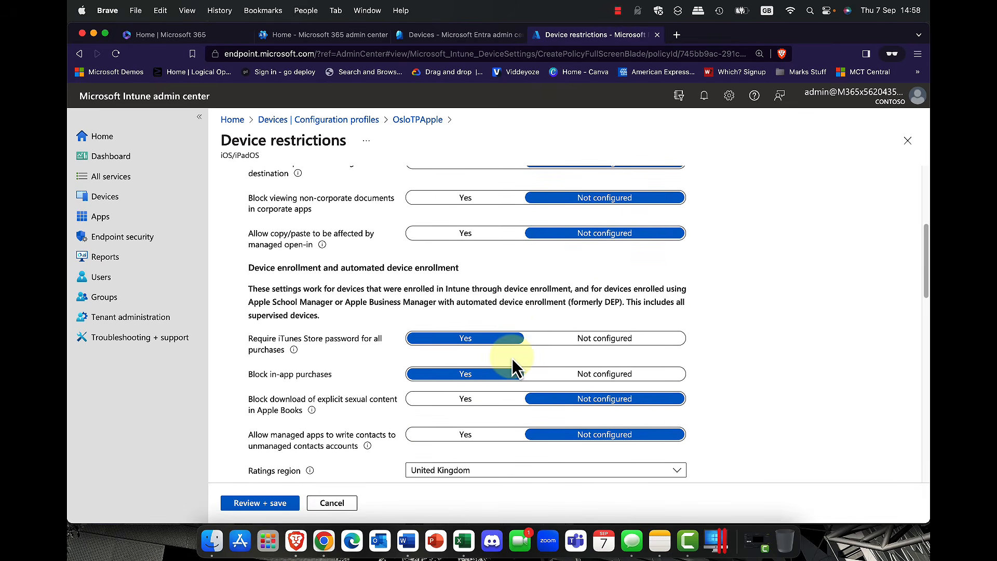
pyautogui.scroll(8, 514, 366)
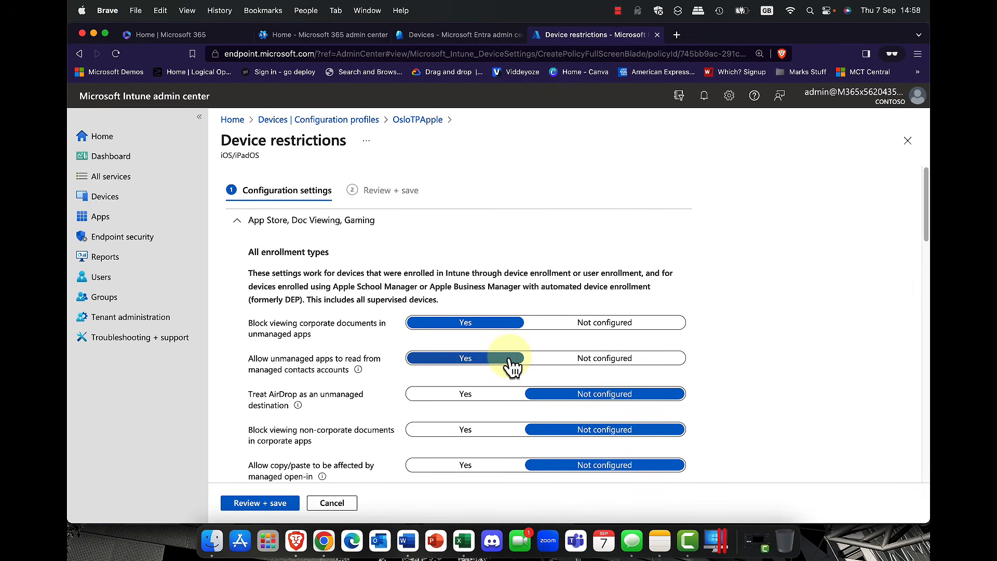
pyautogui.click(410, 121)
pyautogui.click(550, 118)
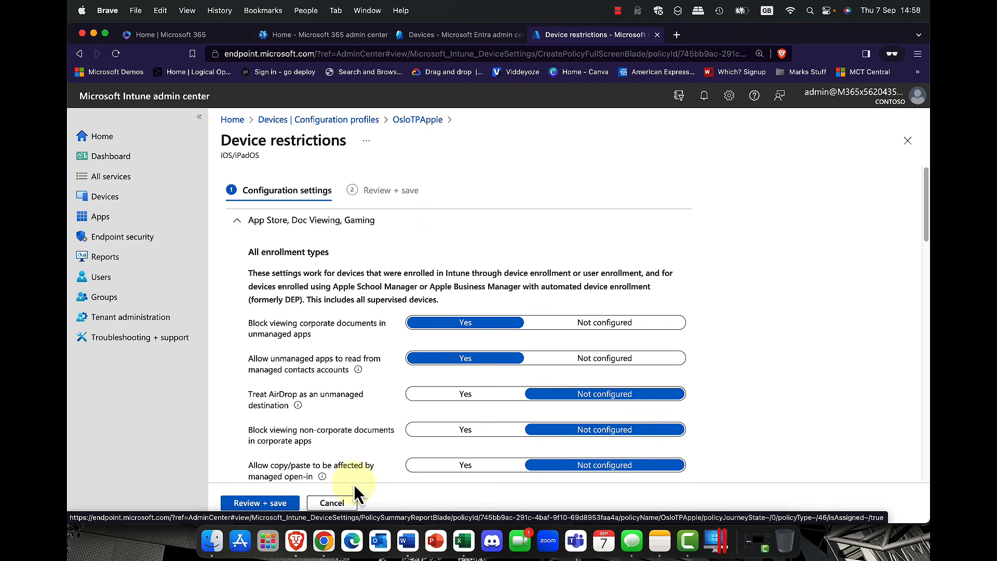
pyautogui.click(331, 503)
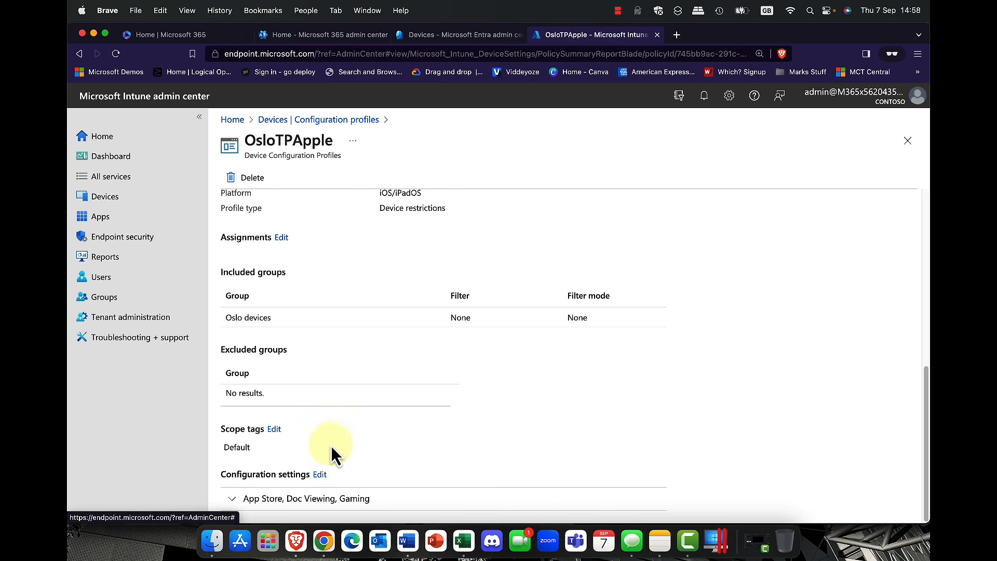
# Step: Expand and scroll the App Store, Doc Viewing, Gaming summary, then return to Configuration profiles
pyautogui.click(239, 502)
pyautogui.scroll(-5, 356, 474)
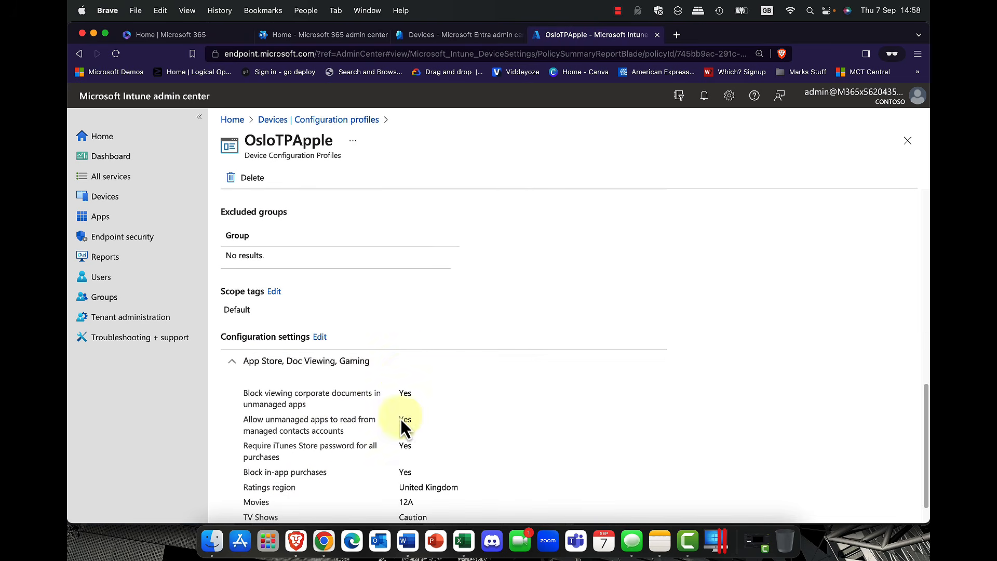
pyautogui.scroll(-1, 390, 440)
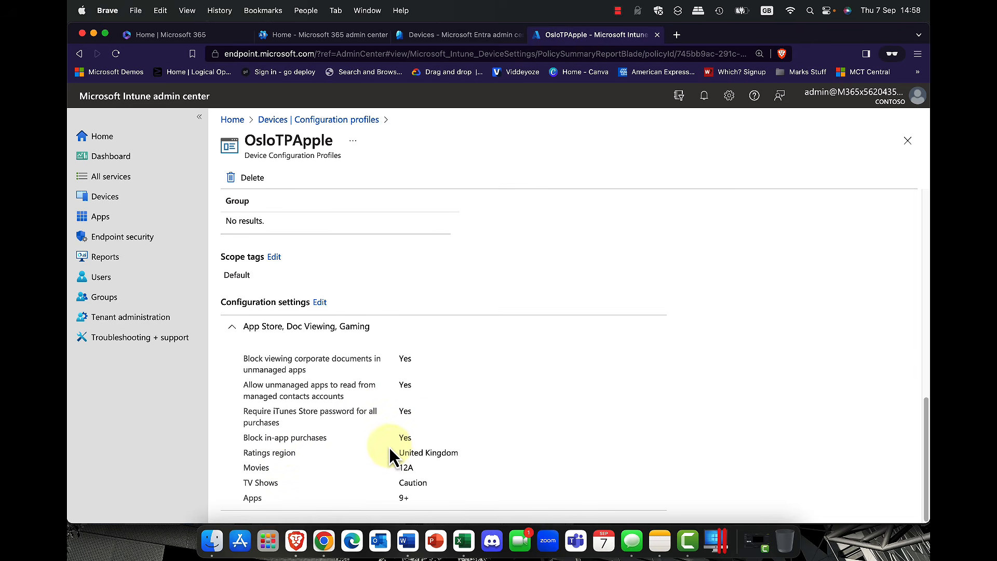
pyautogui.scroll(2, 388, 447)
pyautogui.click(229, 389)
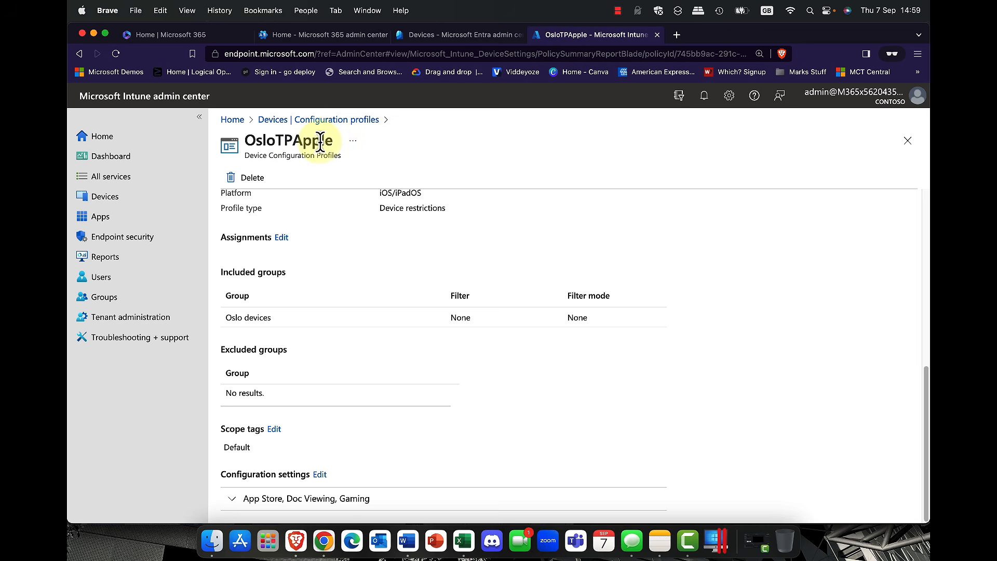
pyautogui.click(320, 121)
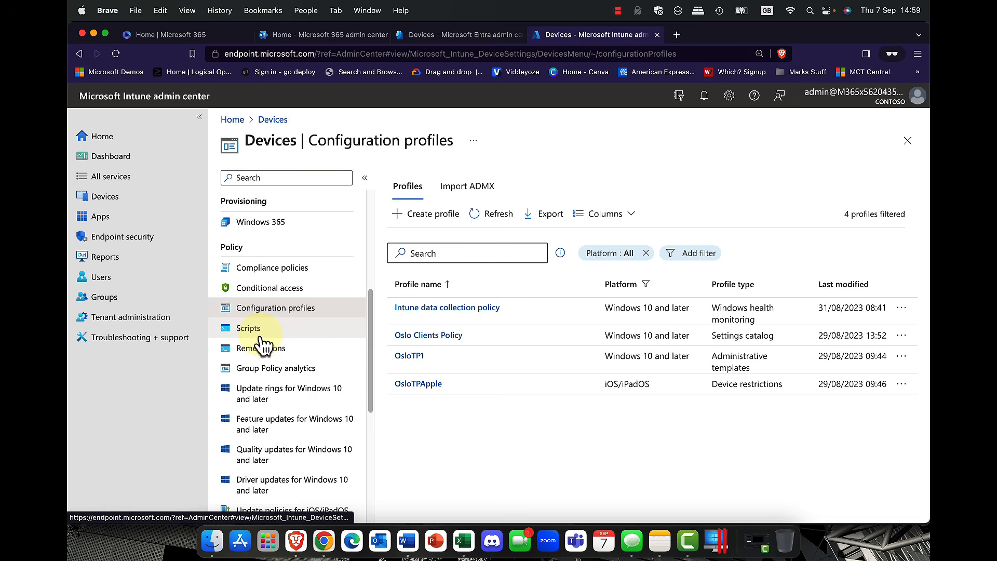
# Step: Go to the Apps overview from the left navigation
pyautogui.click(102, 220)
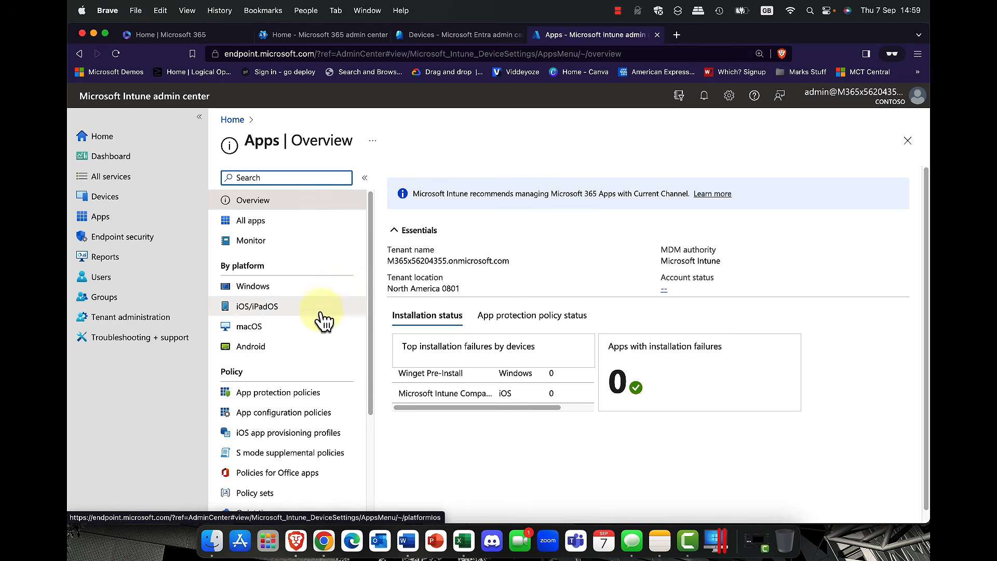
# Step: View the iOS/iPadOS apps list, then go back to Devices > Configuration profiles
pyautogui.click(243, 306)
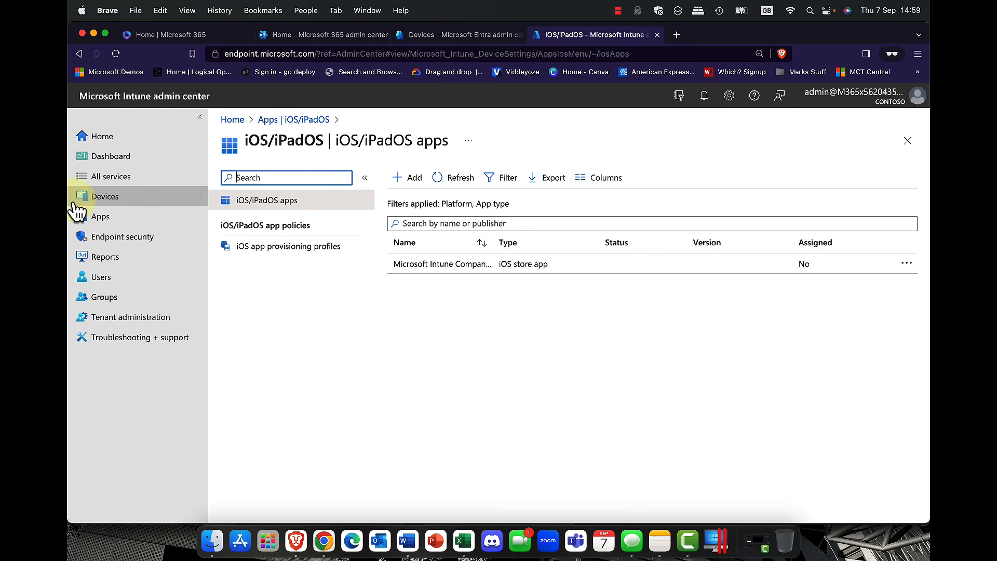
pyautogui.click(99, 197)
pyautogui.click(283, 331)
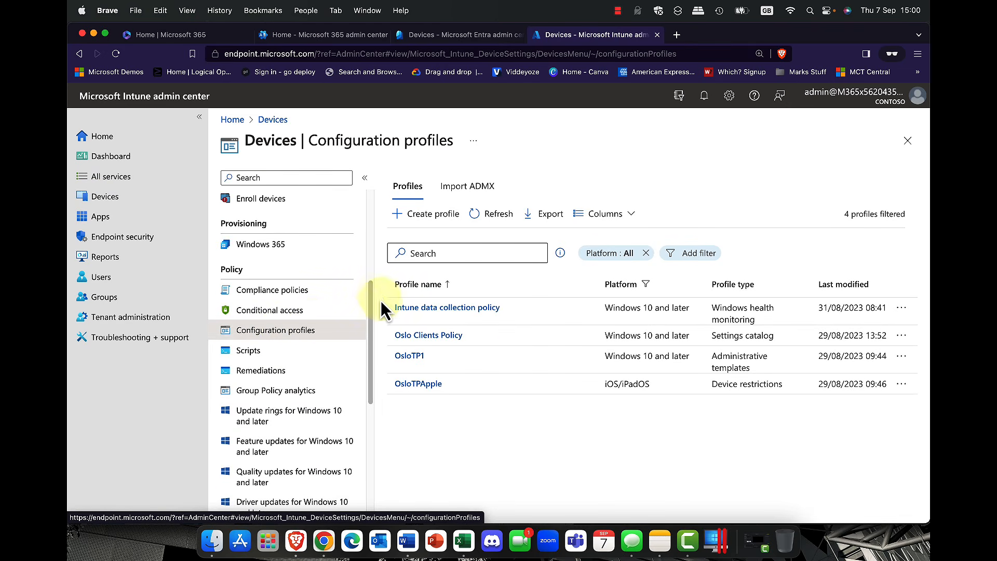
pyautogui.click(429, 215)
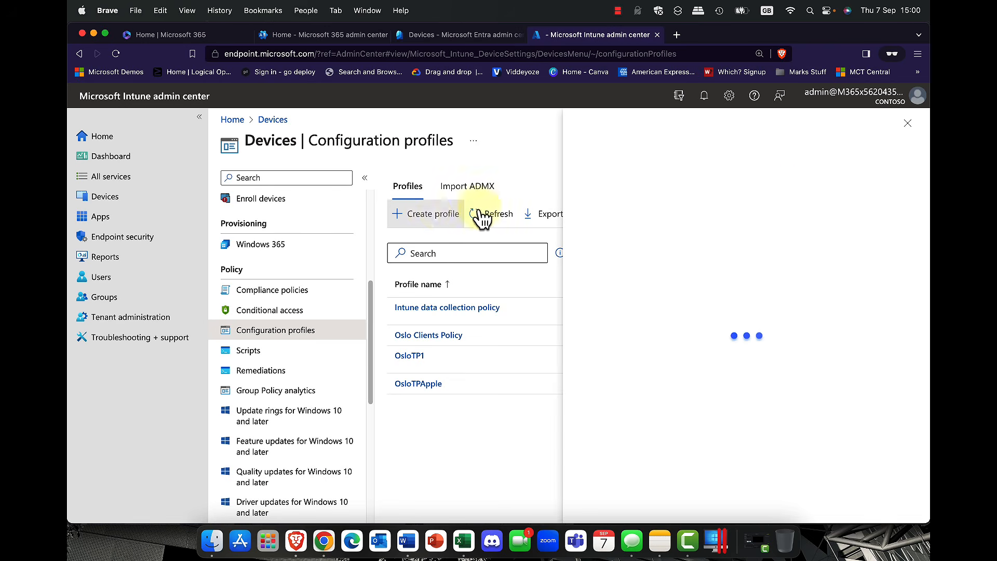
pyautogui.click(910, 184)
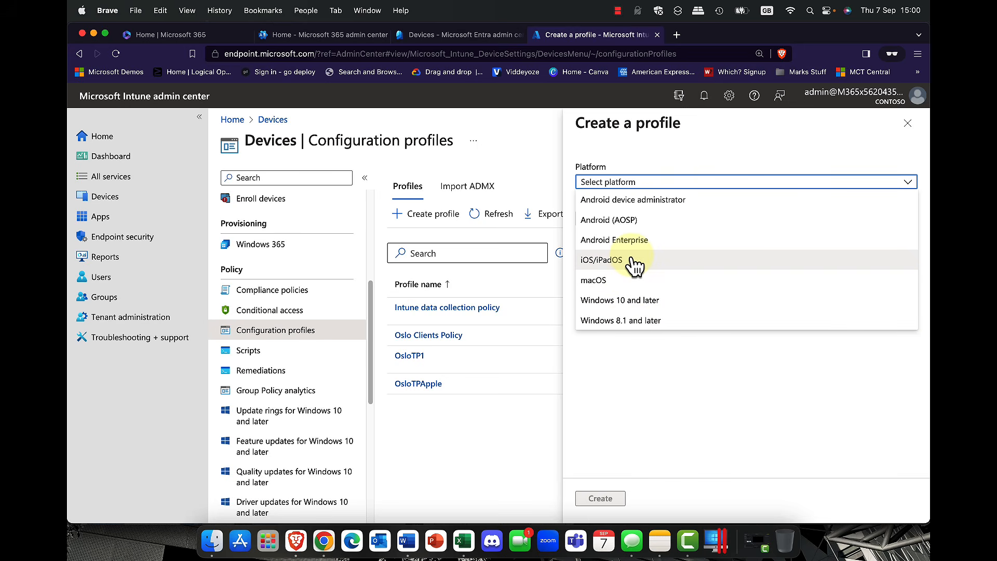
pyautogui.click(618, 395)
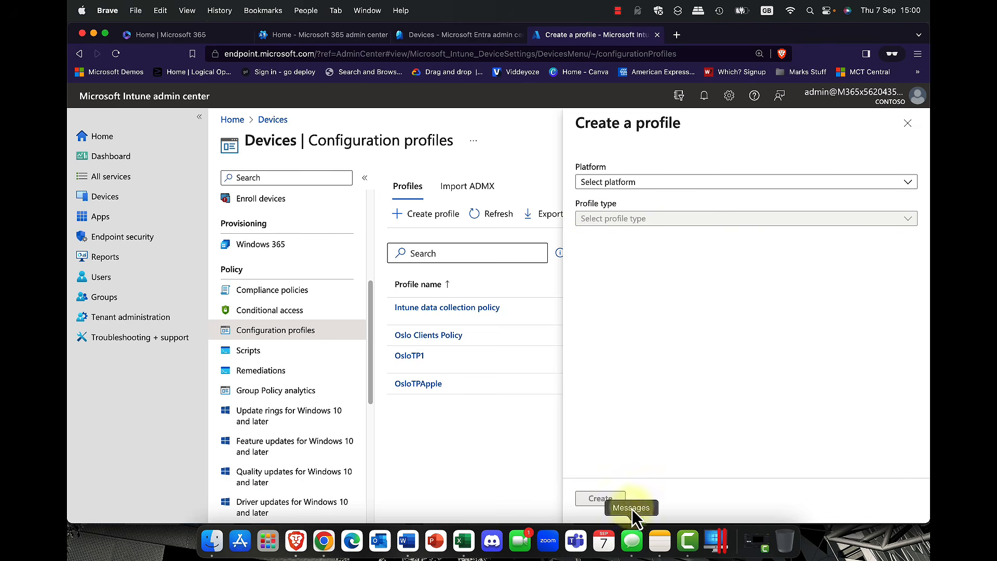
pyautogui.click(907, 124)
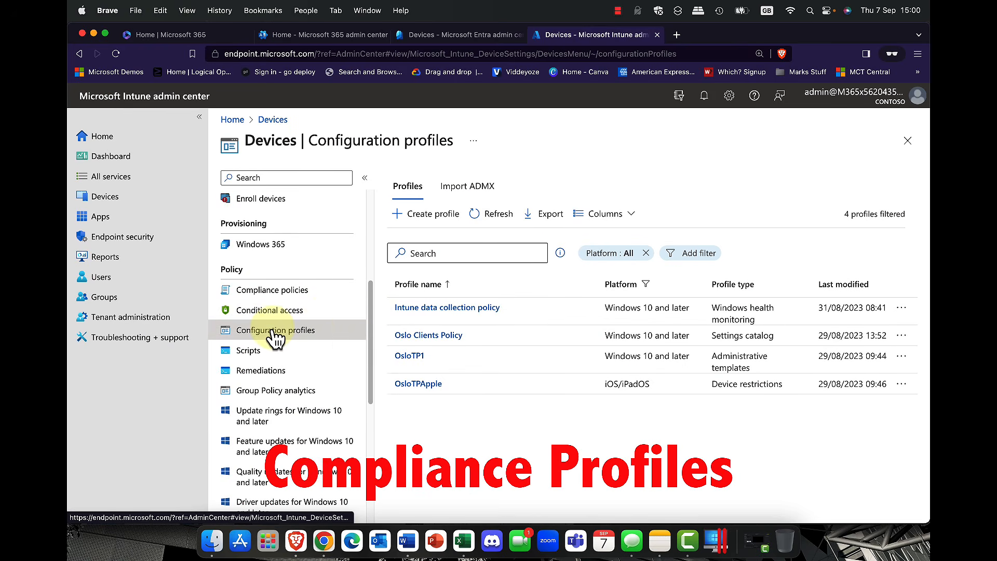
# Step: Create a new compliance policy for the iOS/iPadOS platform
pyautogui.click(265, 292)
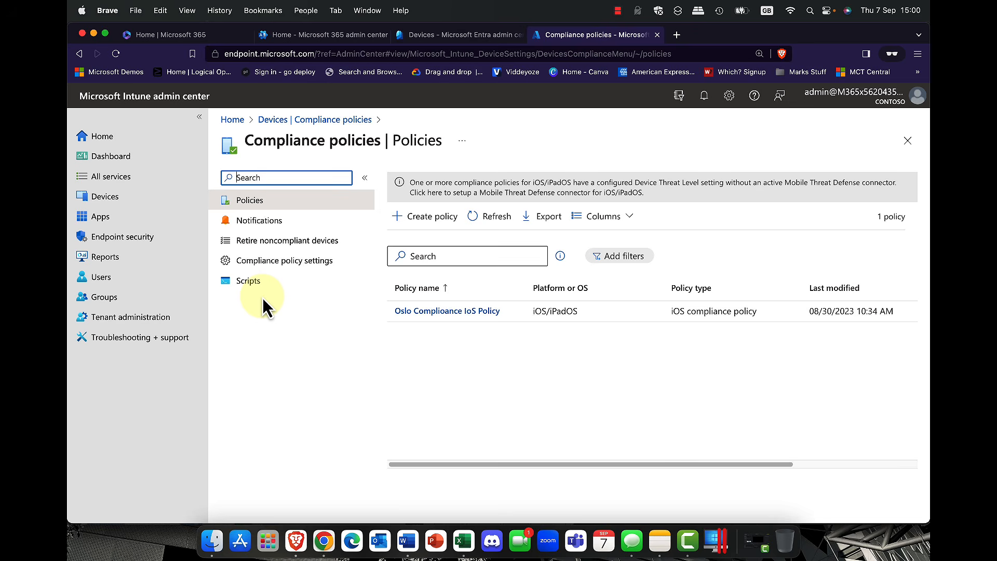
pyautogui.click(432, 218)
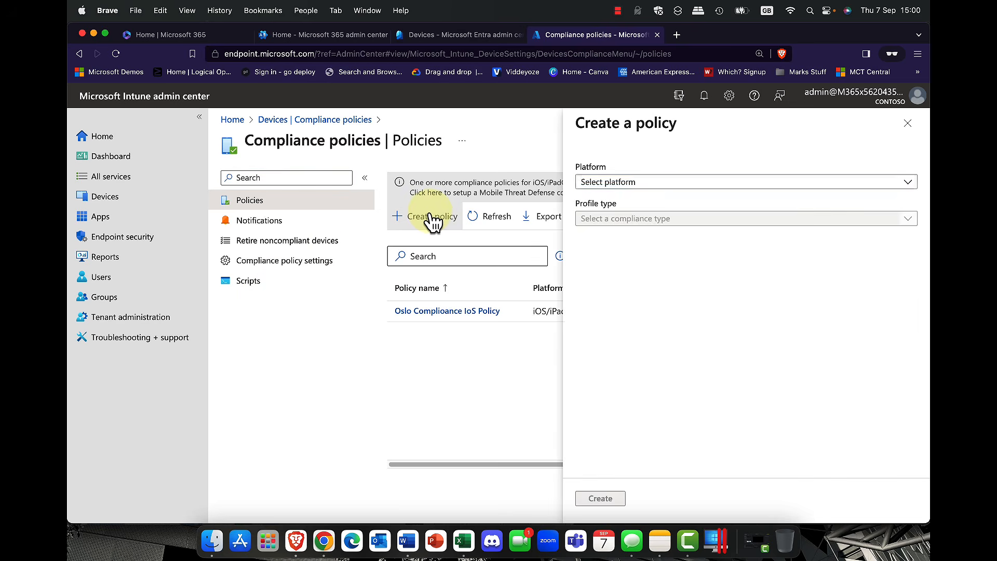
pyautogui.click(690, 183)
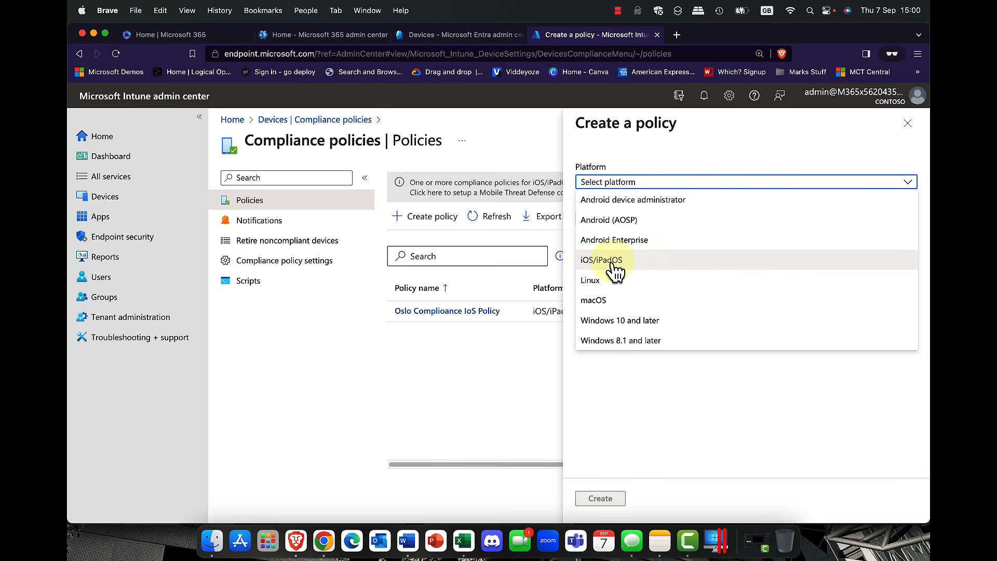
pyautogui.click(603, 260)
pyautogui.click(601, 498)
# Step: Name the policy 'Oslo Compliance for IoS' and continue to Compliance settings
pyautogui.click(453, 214)
pyautogui.write('Oslo Compliance for IoS')
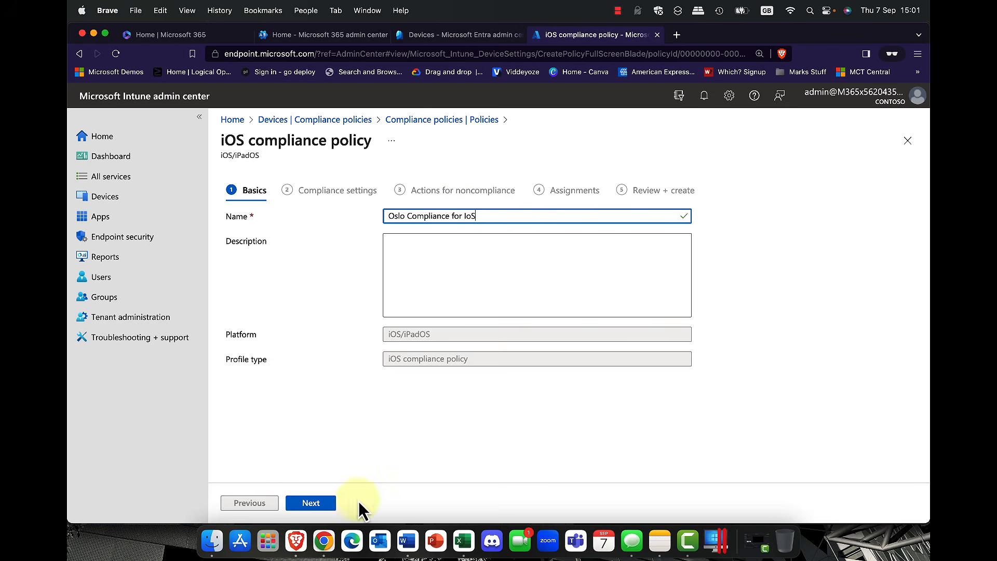
pyautogui.click(310, 502)
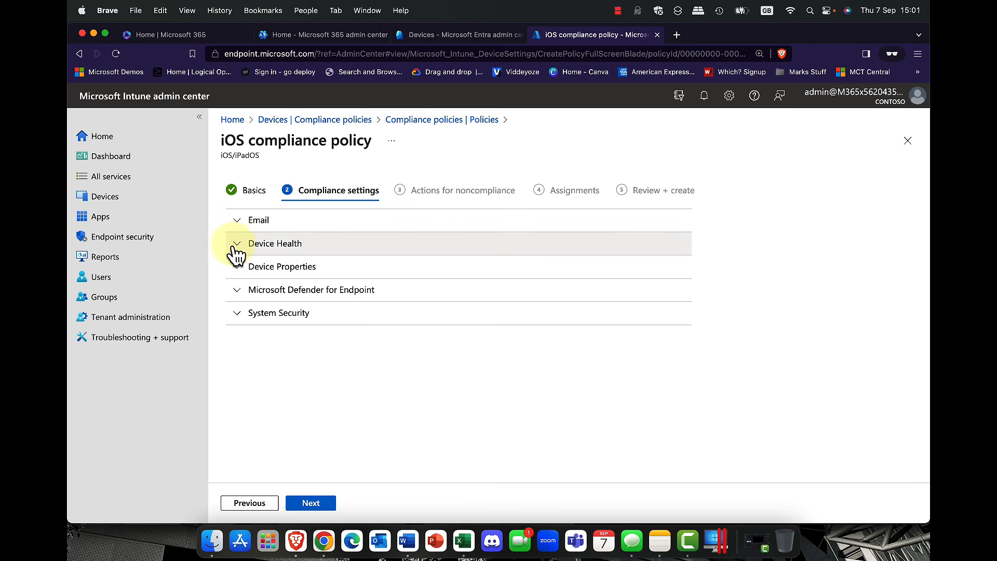
# Step: Set Jailbroken devices to Block under Device Health
pyautogui.click(236, 221)
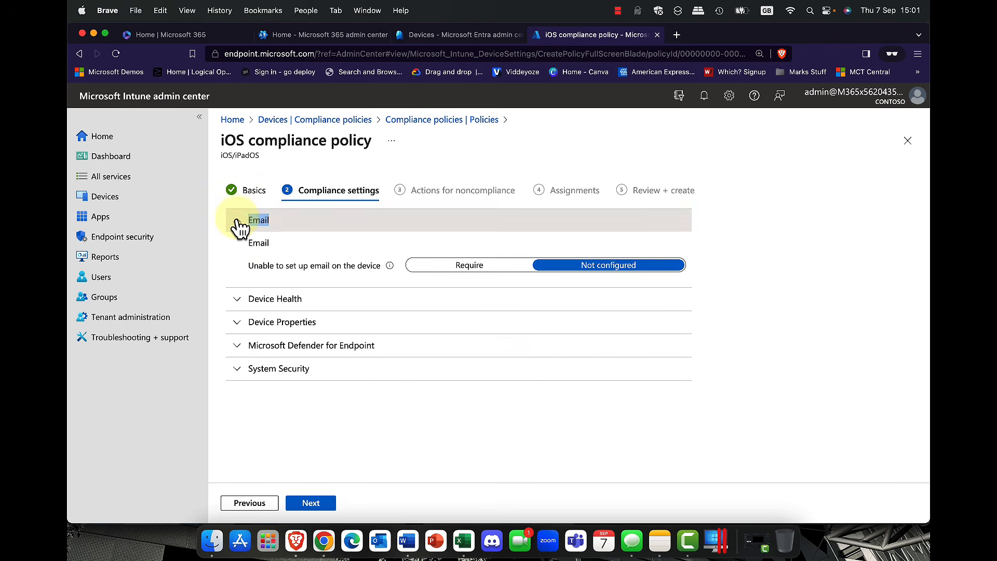
pyautogui.click(238, 221)
pyautogui.click(241, 245)
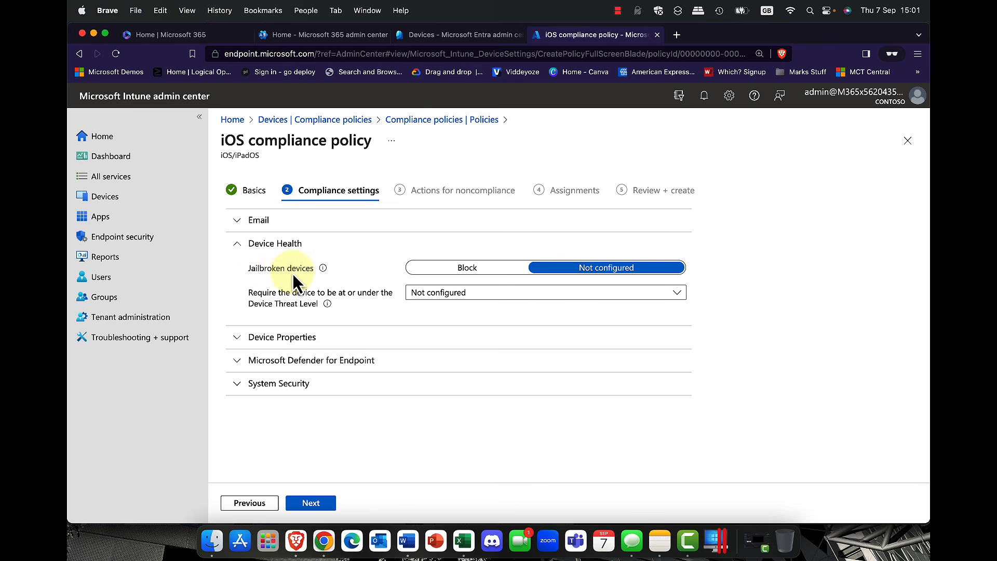
pyautogui.click(442, 276)
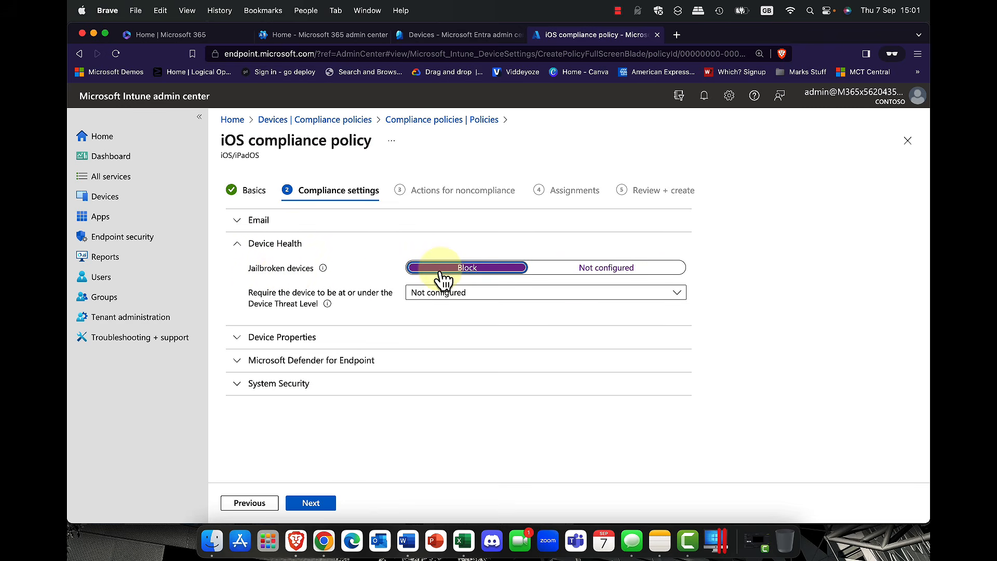
# Step: Review the Device Properties and Microsoft Defender for Endpoint settings, leaving them unchanged
pyautogui.click(262, 342)
pyautogui.scroll(-2, 407, 336)
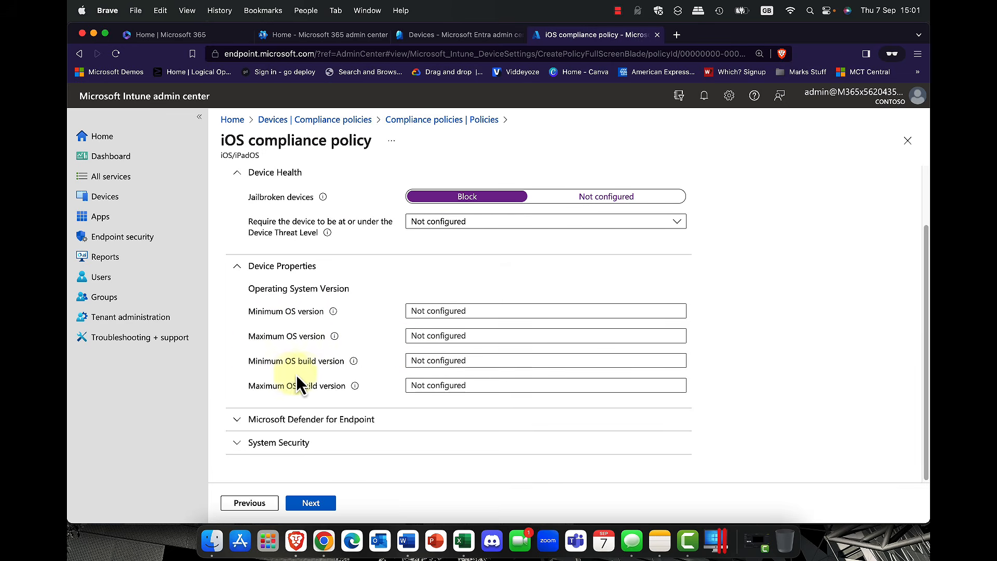
pyautogui.click(237, 267)
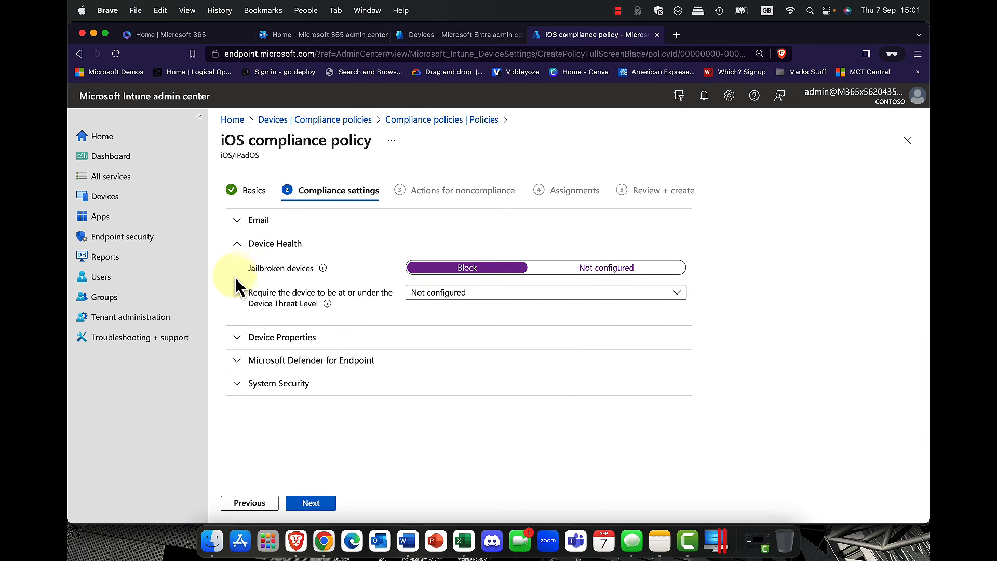
pyautogui.click(234, 339)
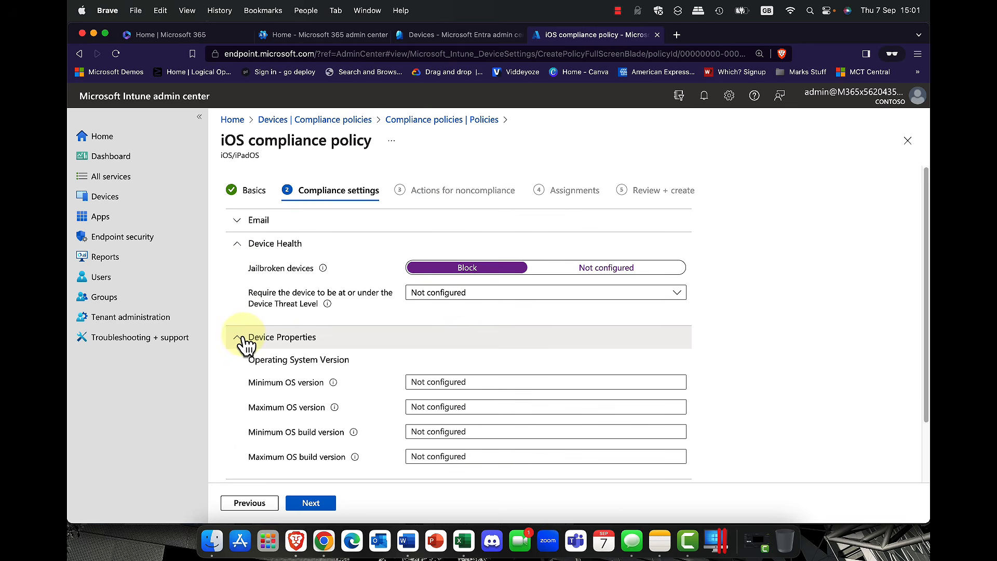
pyautogui.click(235, 343)
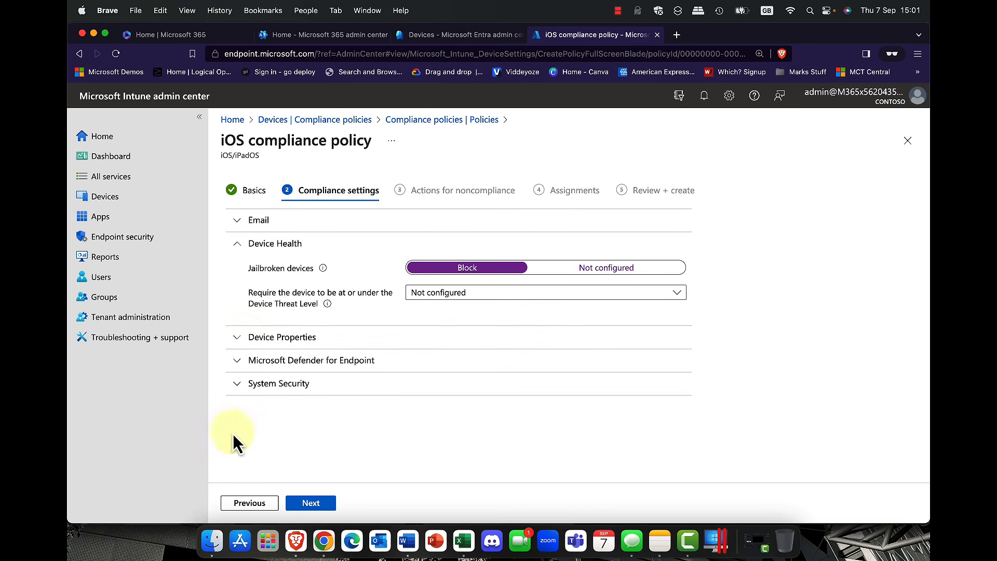
pyautogui.click(240, 366)
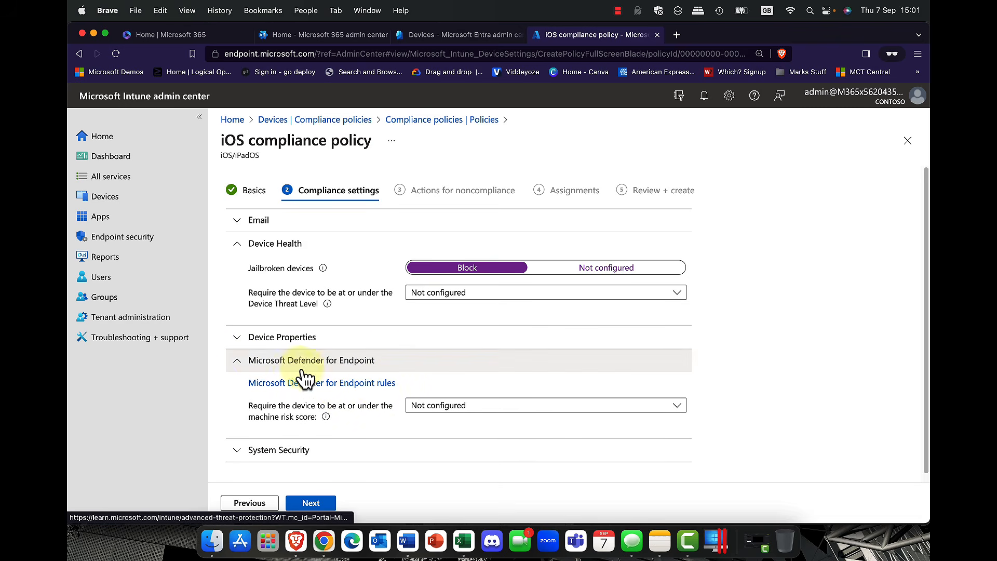
pyautogui.click(238, 364)
# Step: Under System Security, require a password to unlock and block simple passwords
pyautogui.click(236, 389)
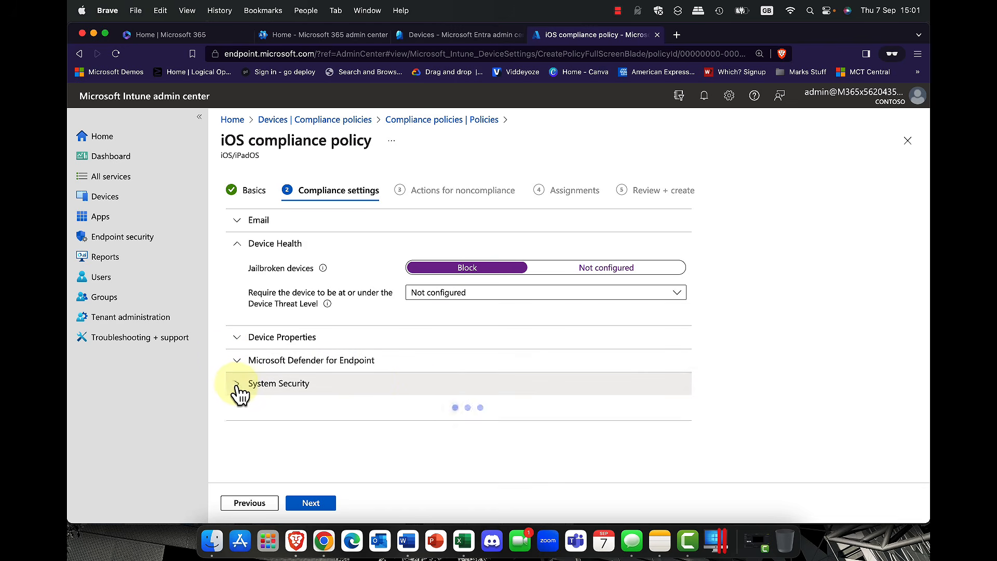
pyautogui.scroll(-5, 421, 378)
pyautogui.scroll(-3, 422, 380)
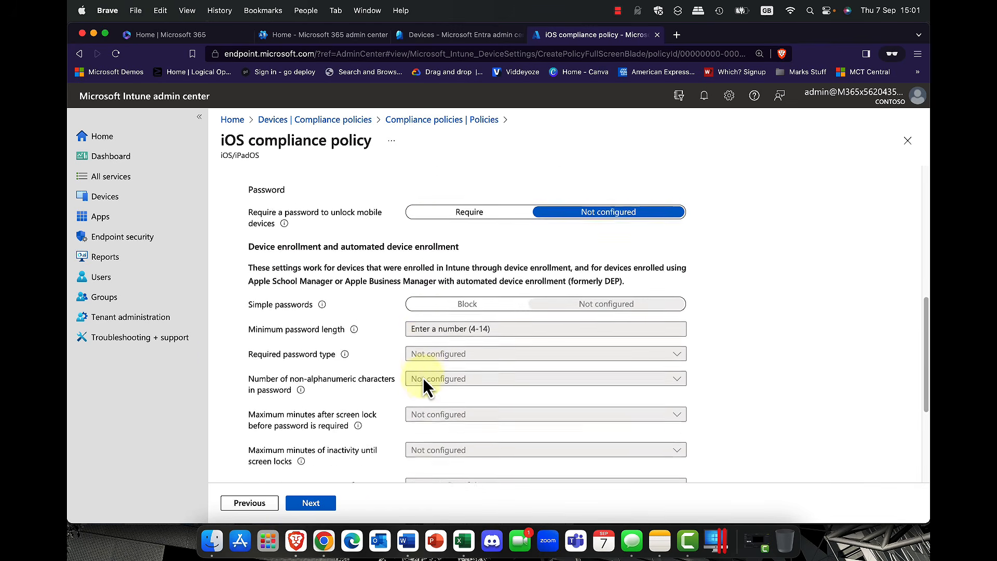
pyautogui.click(474, 209)
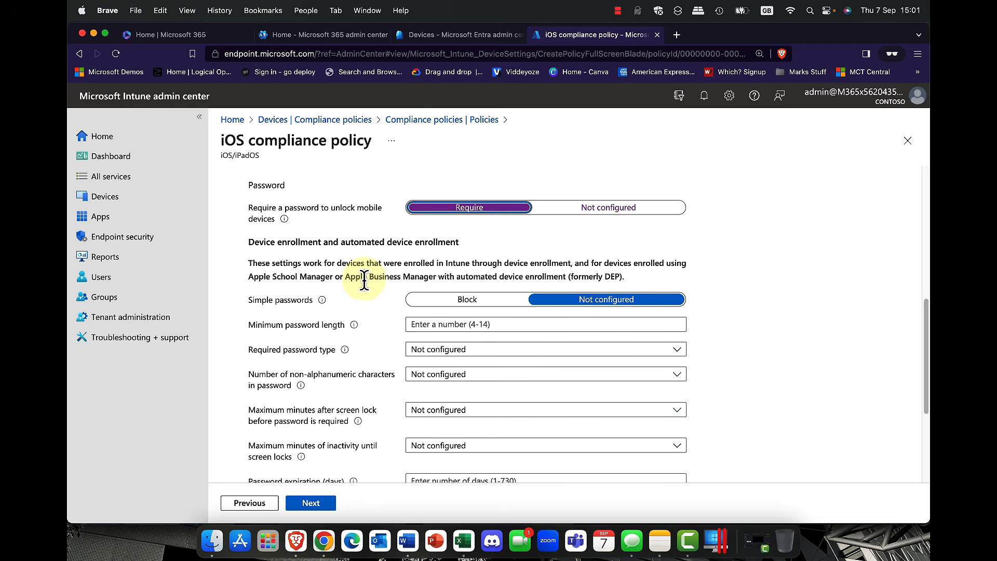
pyautogui.click(477, 307)
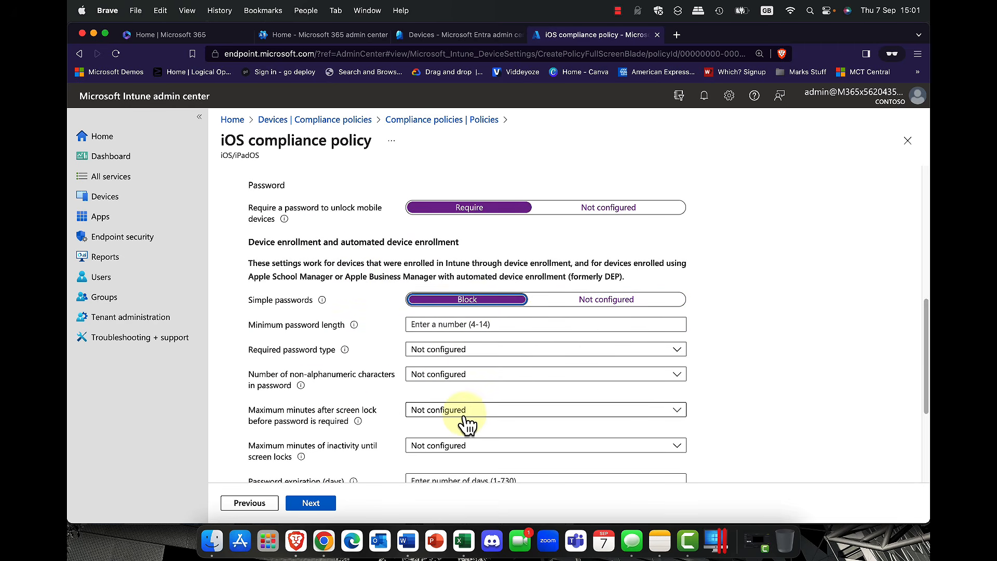
# Step: Look at the password expiration and restricted apps fields, then continue to Actions for noncompliance
pyautogui.scroll(-2, 466, 415)
pyautogui.scroll(-1, 464, 414)
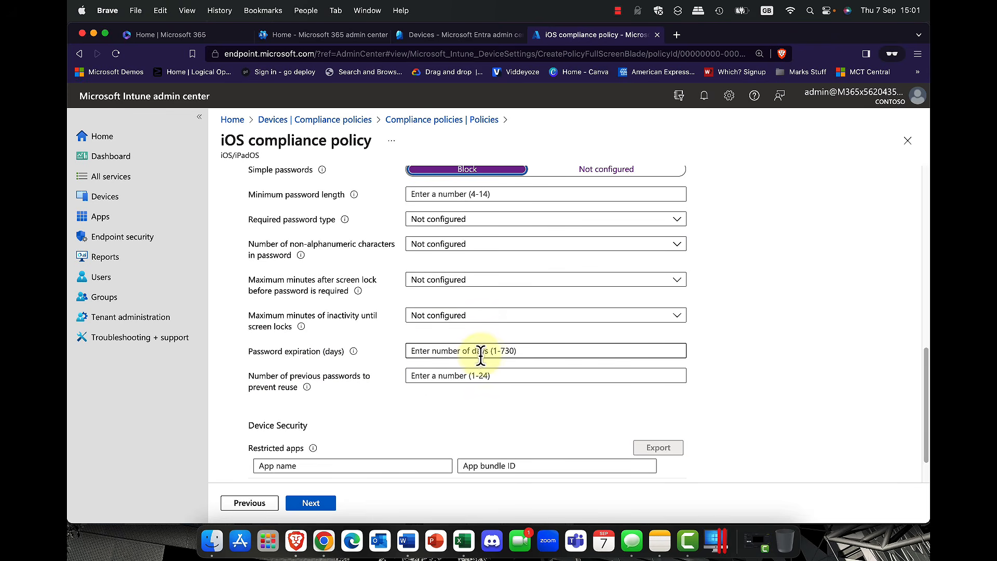
pyautogui.click(507, 352)
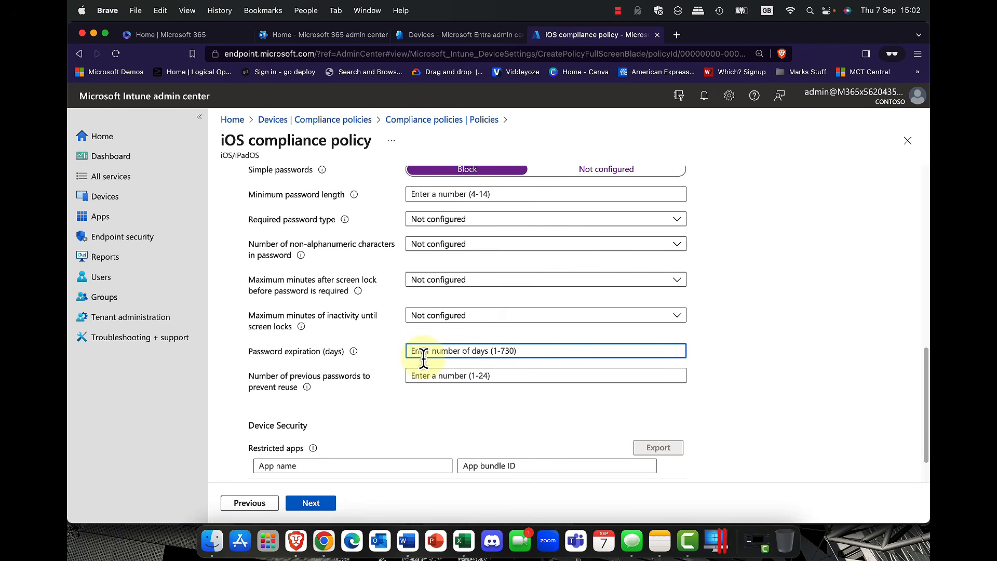
pyautogui.scroll(-2, 437, 367)
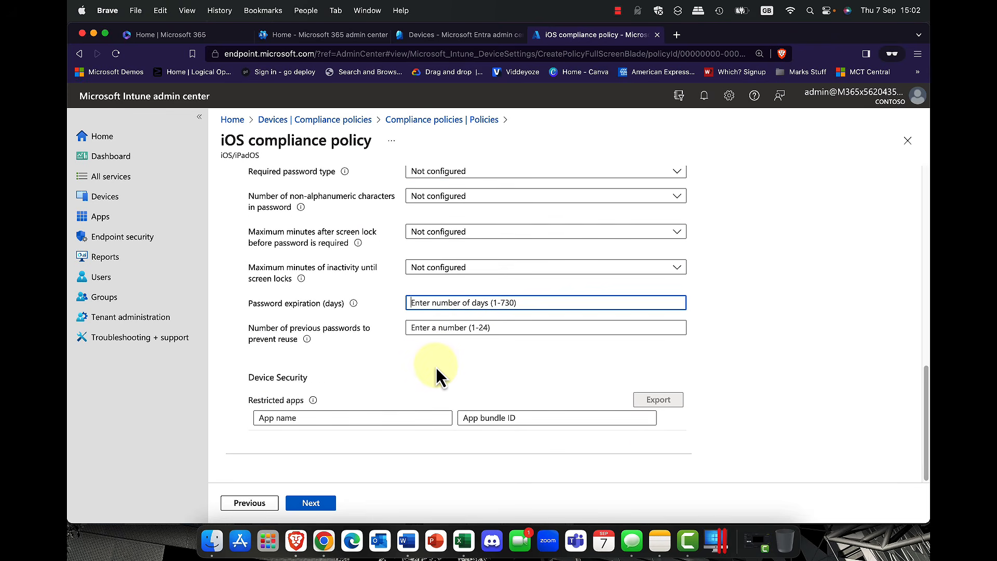
pyautogui.click(319, 415)
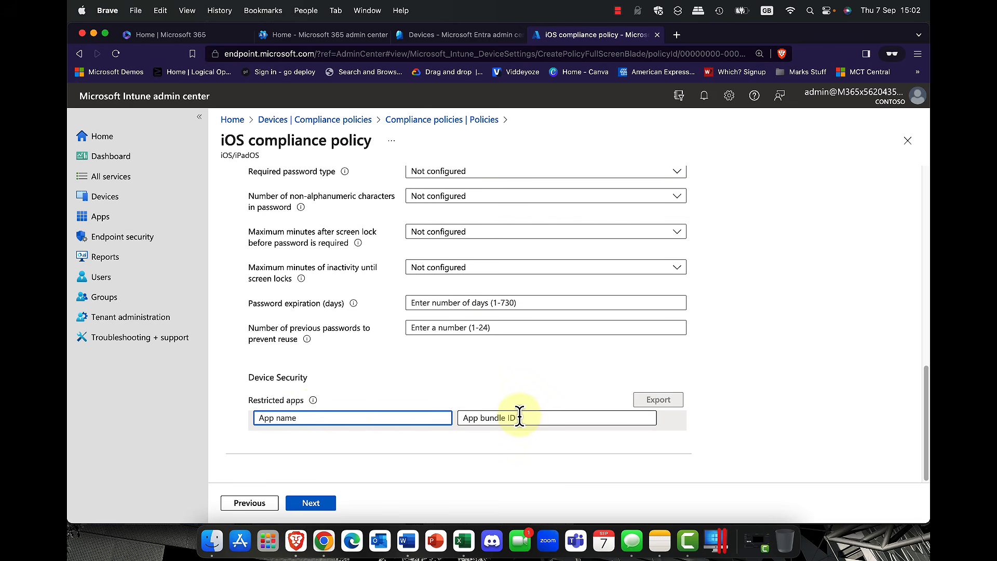
pyautogui.scroll(3, 511, 412)
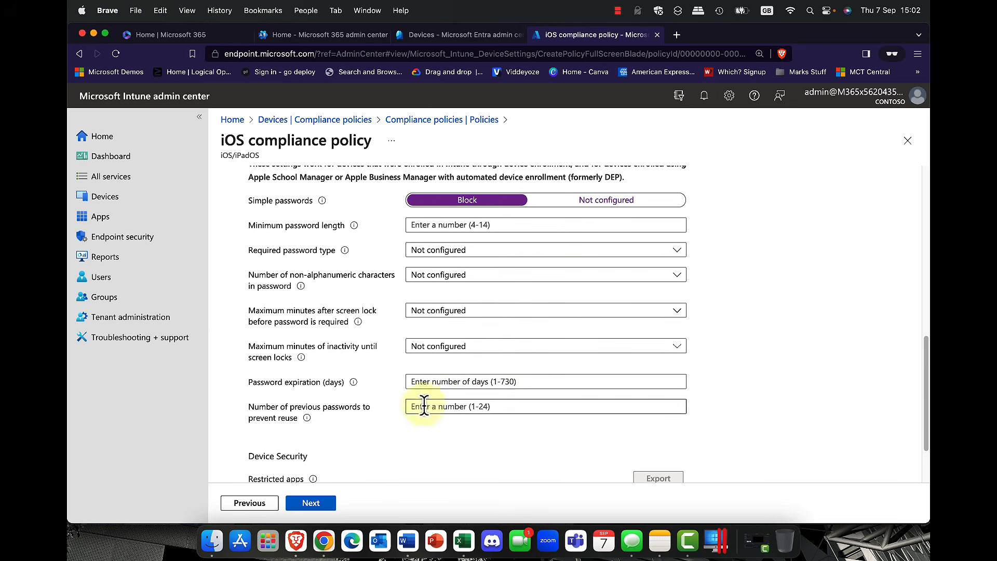
pyautogui.scroll(5, 403, 405)
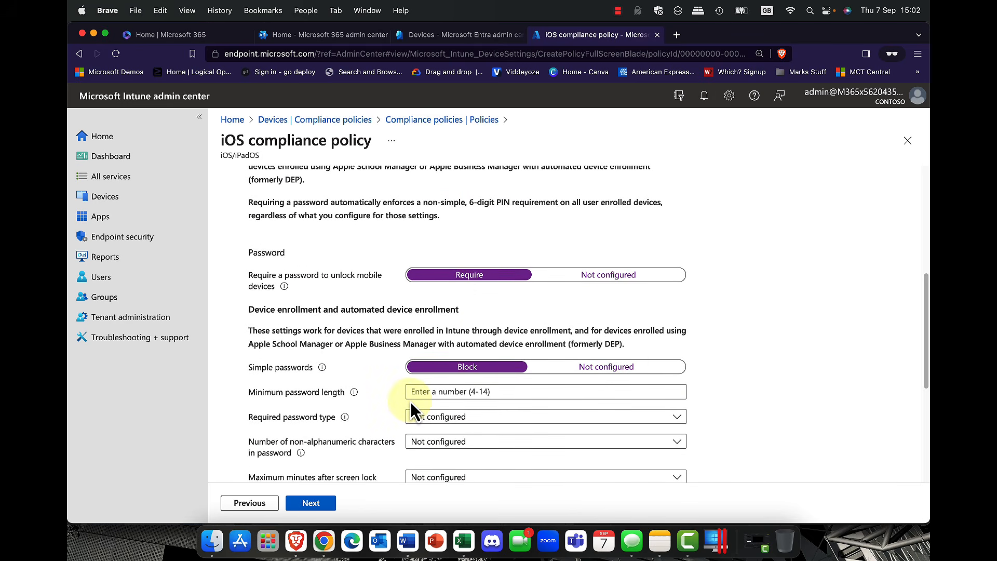
pyautogui.scroll(8, 412, 403)
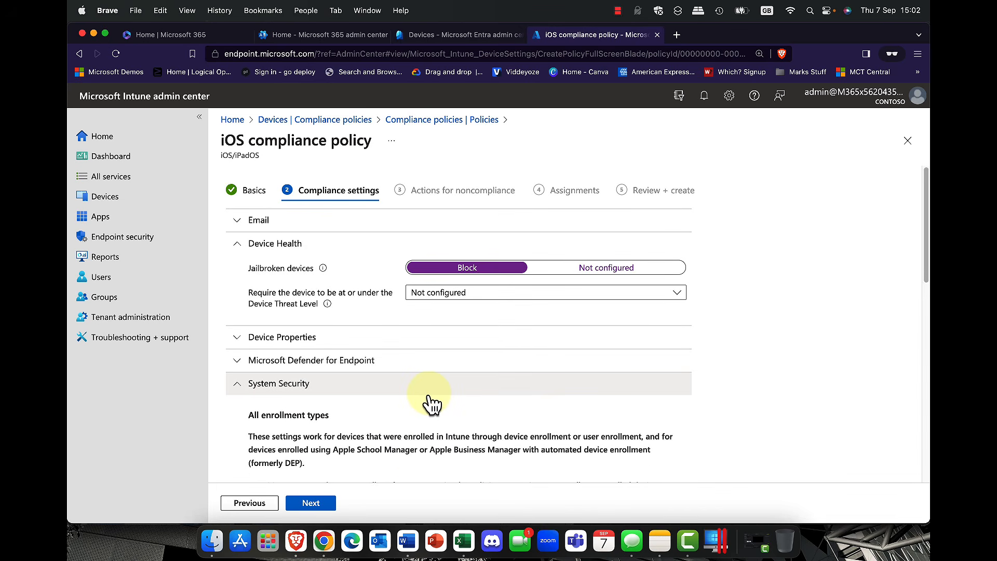
pyautogui.click(313, 506)
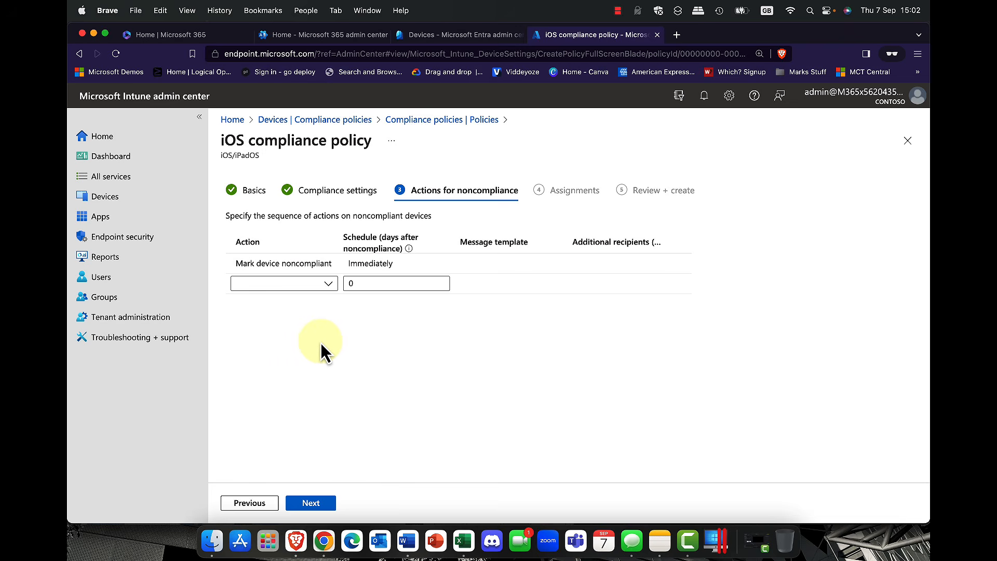
# Step: Leave the extra noncompliance action unset and begin selecting groups to include on Assignments
pyautogui.click(329, 286)
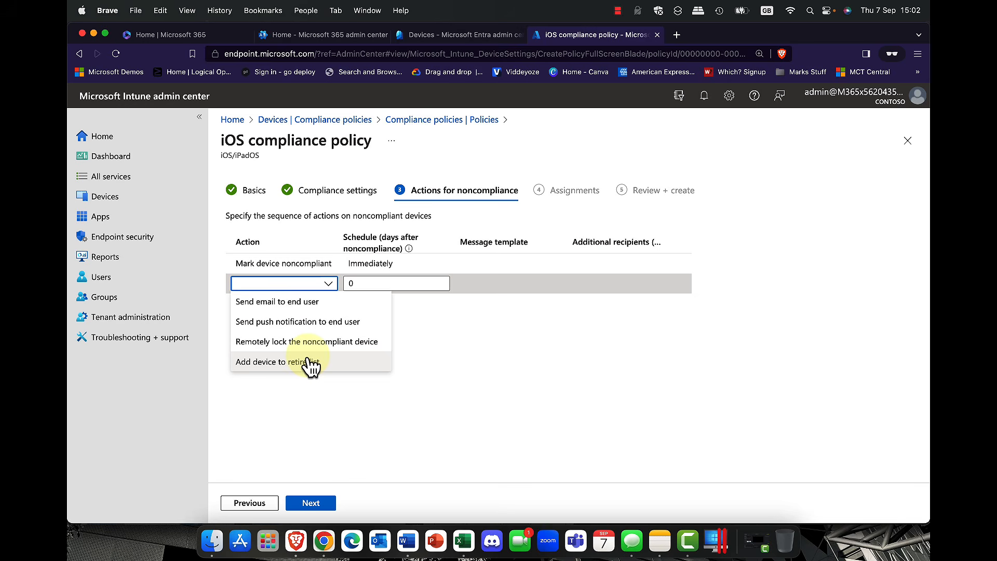
pyautogui.click(555, 364)
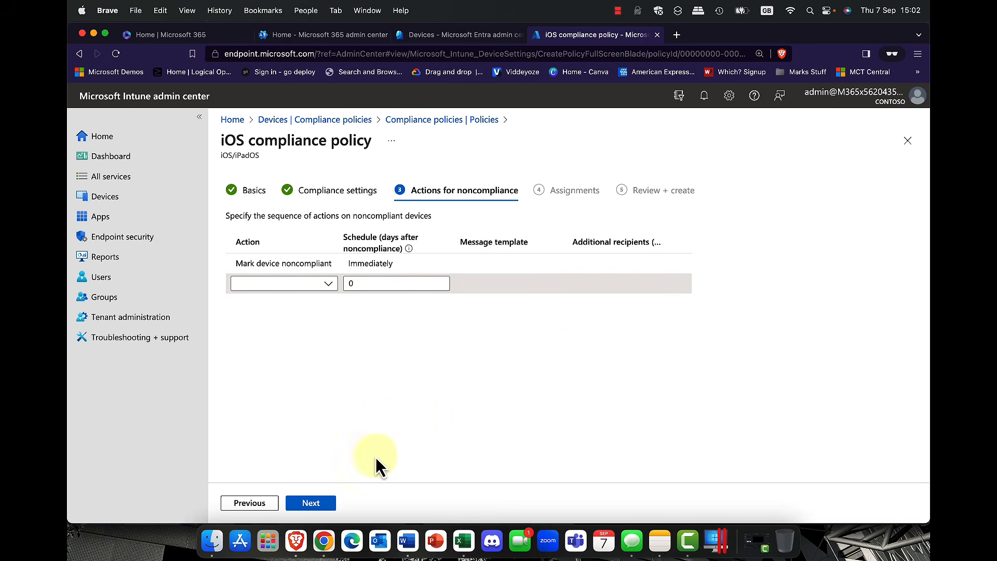
pyautogui.click(314, 504)
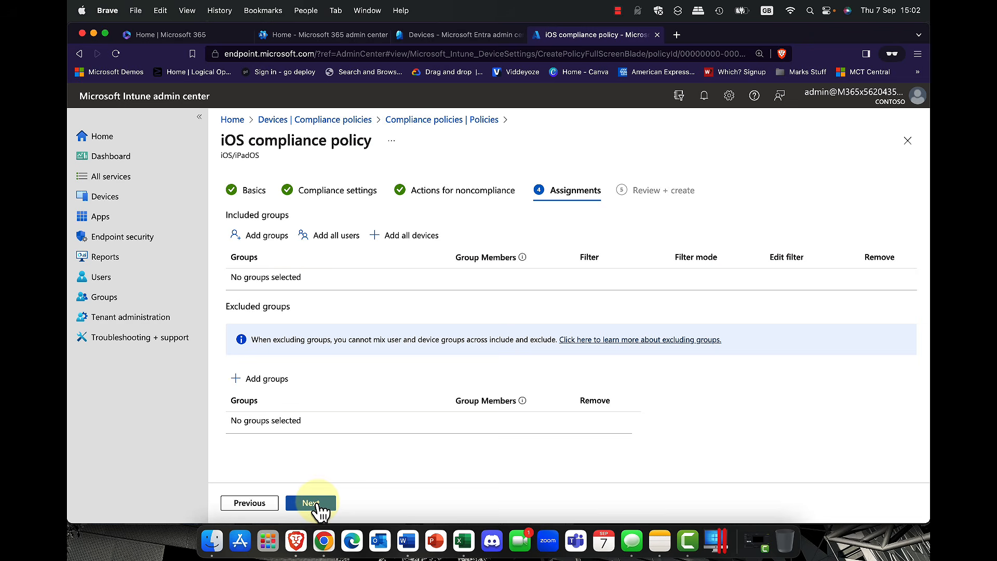
pyautogui.click(263, 237)
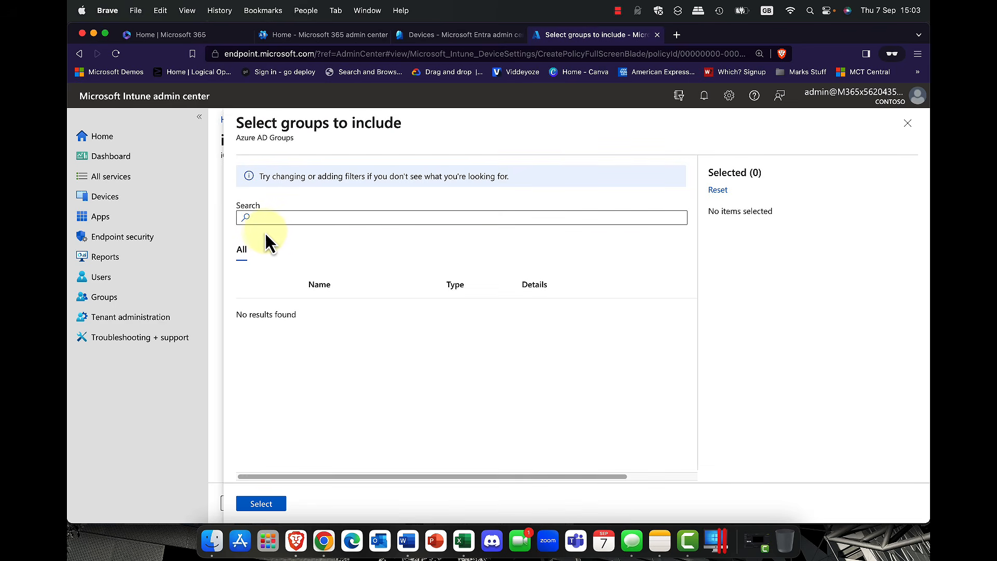
# Step: Target the Oslo devices group and create the 'Oslo Compliance for IoS' compliance policy
pyautogui.click(273, 218)
pyautogui.write('Oslo')
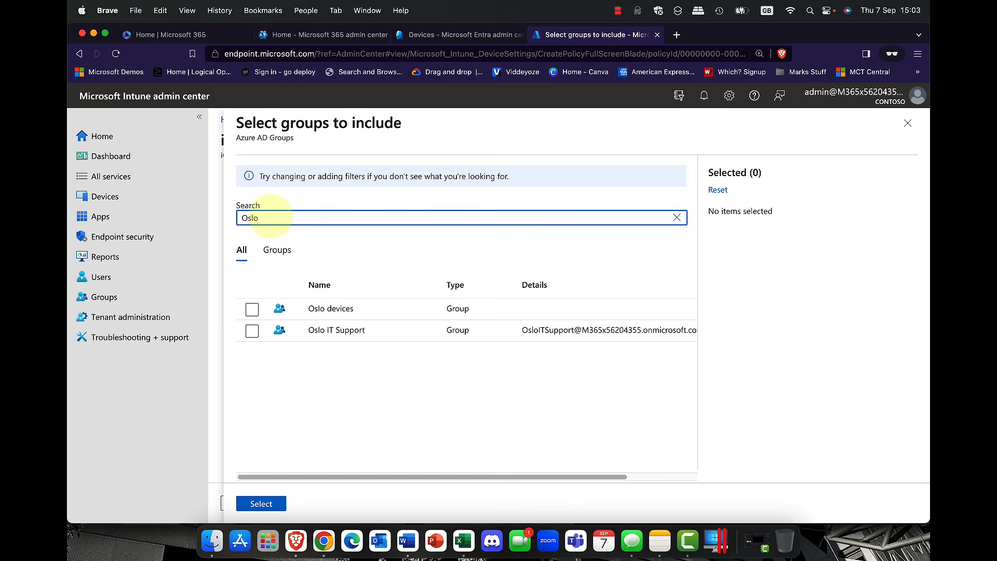
pyautogui.click(252, 311)
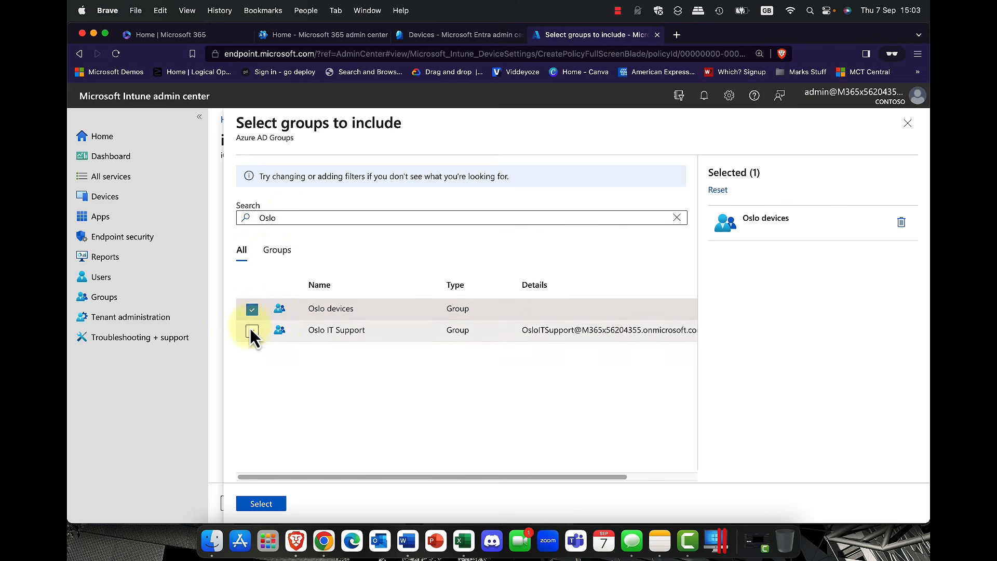
pyautogui.click(259, 505)
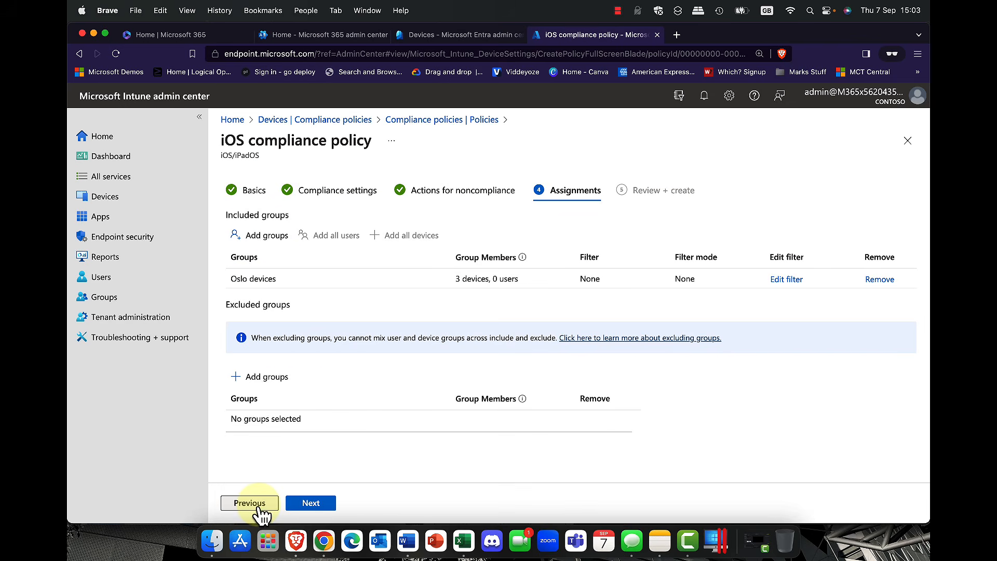
pyautogui.click(314, 503)
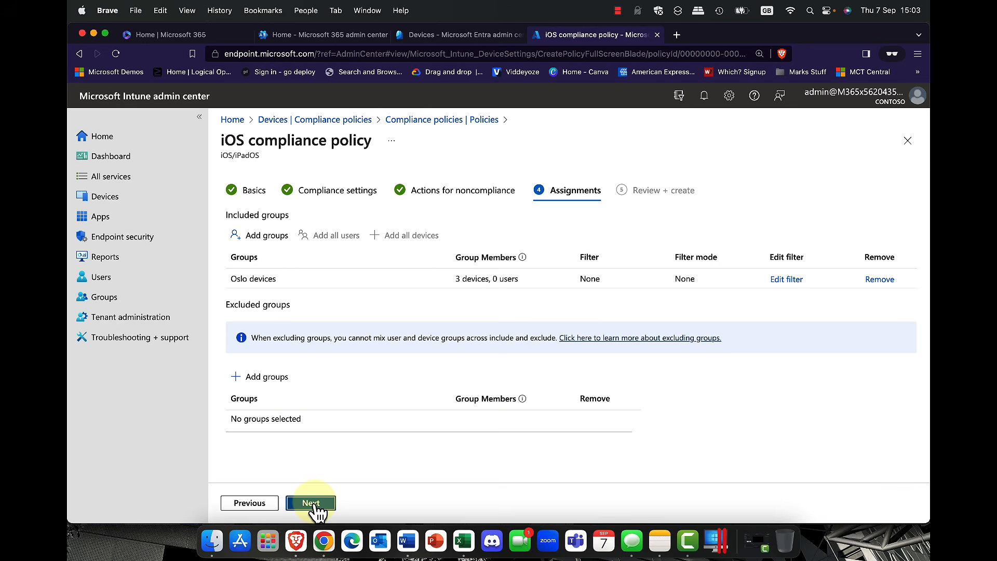
pyautogui.click(315, 504)
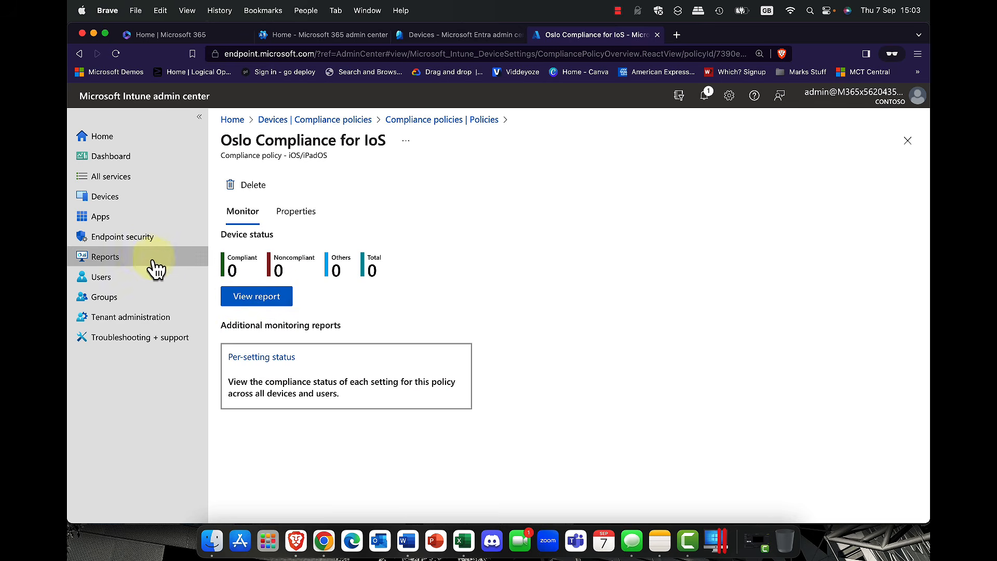
# Step: Show the Windows apps list from the Apps section
pyautogui.click(99, 222)
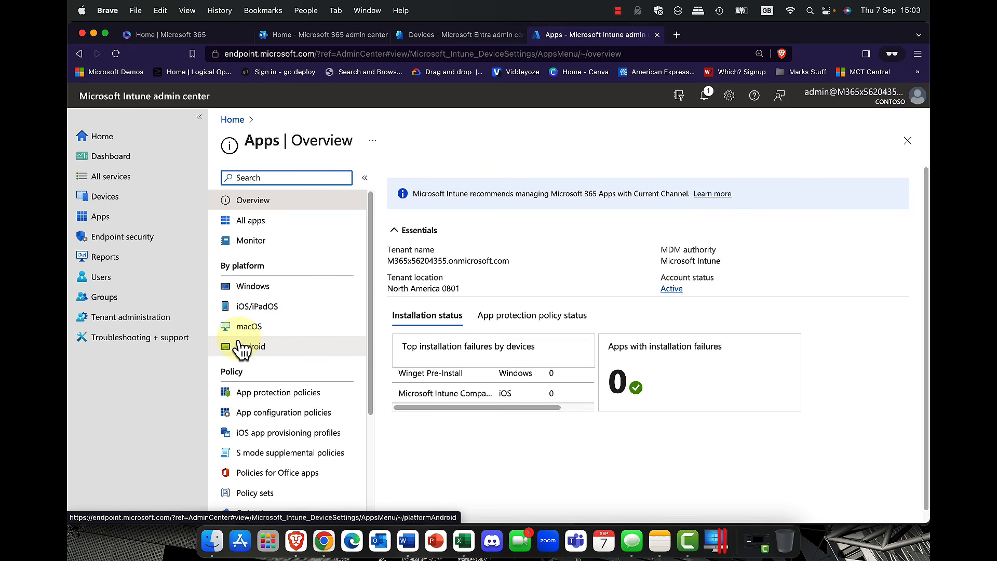
pyautogui.click(253, 294)
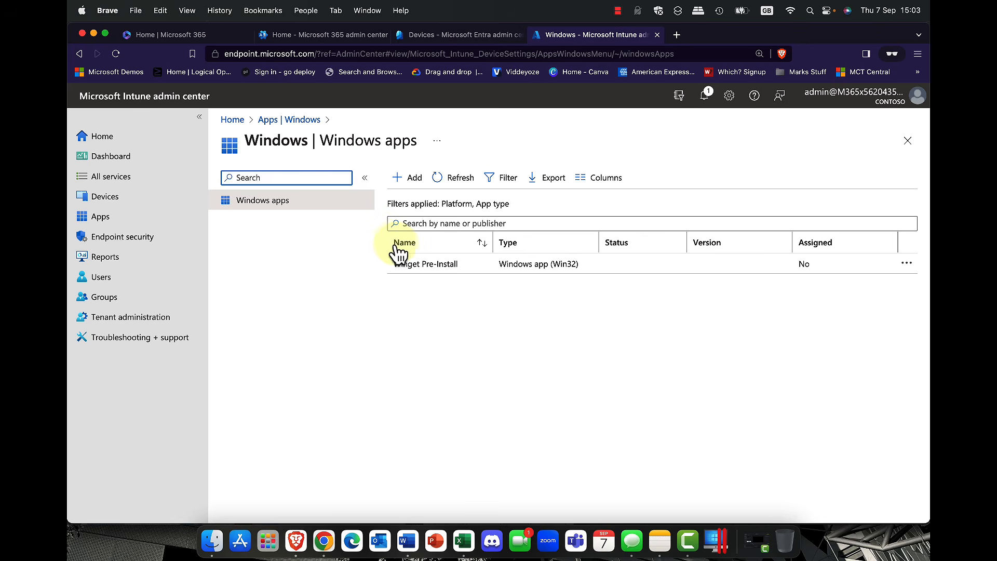
# Step: Start adding a Windows app of type Microsoft Store app (new)
pyautogui.click(410, 180)
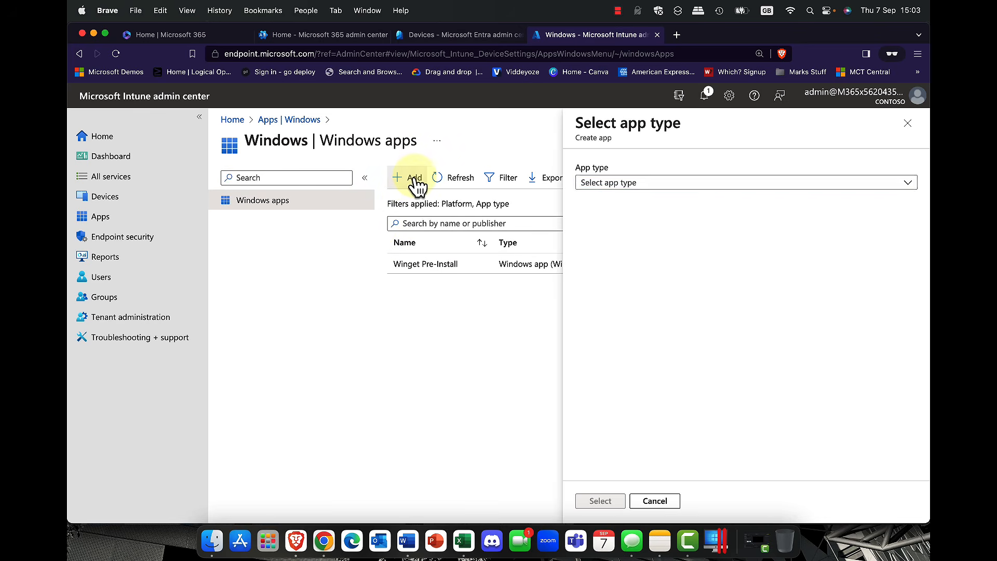
pyautogui.click(682, 184)
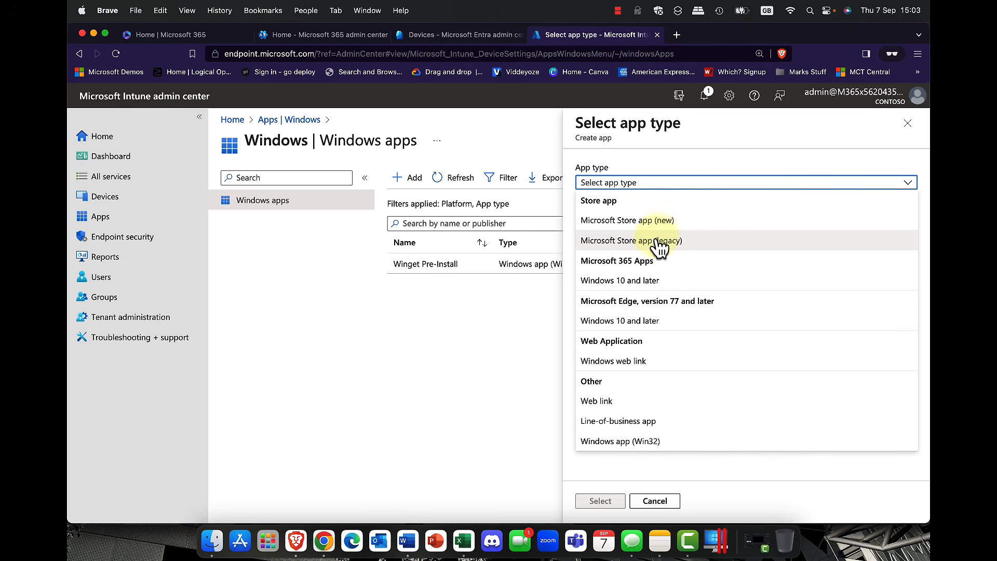
pyautogui.click(647, 220)
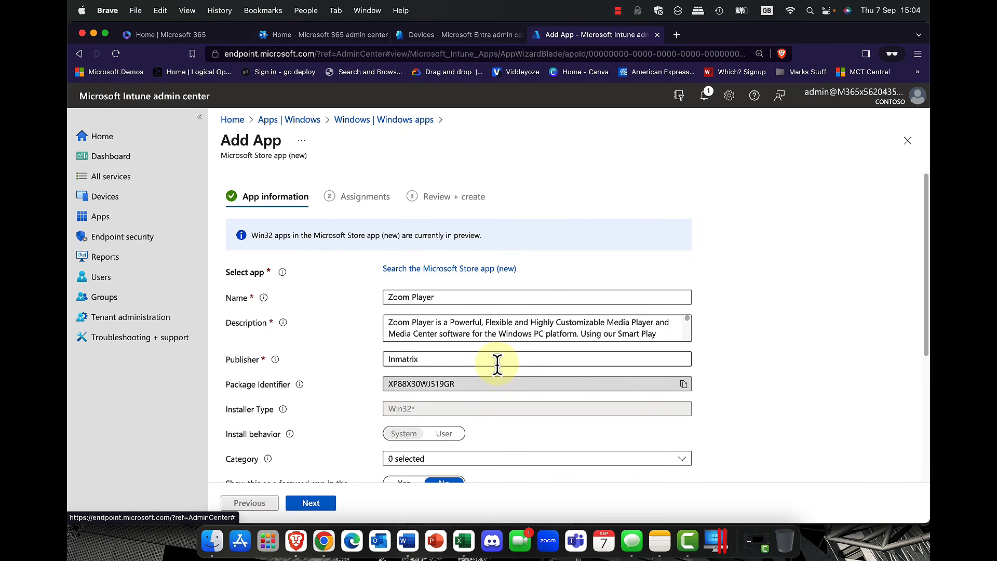
# Step: Feature Zoom Player in the Company Portal, leave the logo empty, and continue to Assignments
pyautogui.scroll(-2, 497, 363)
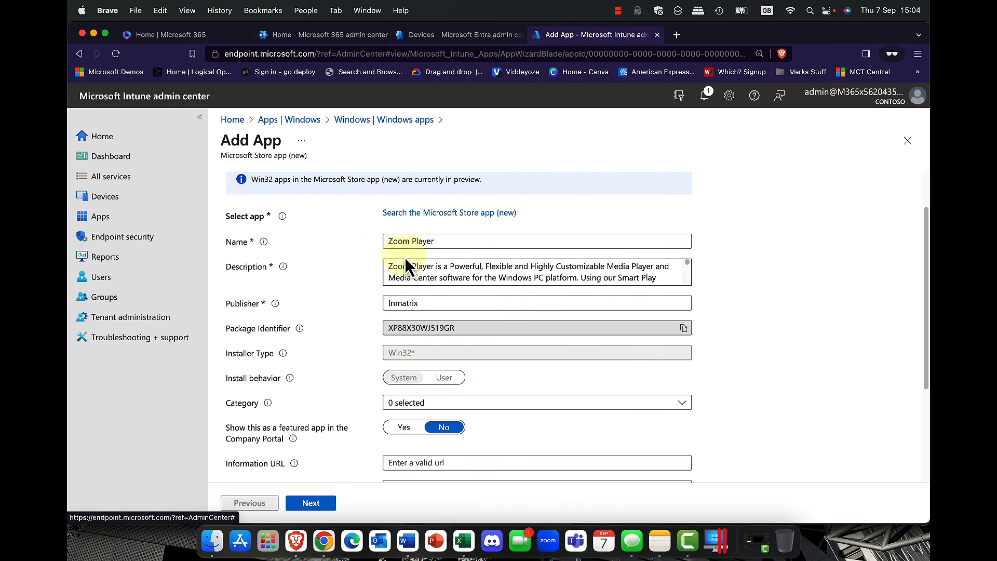
pyautogui.scroll(-2, 415, 388)
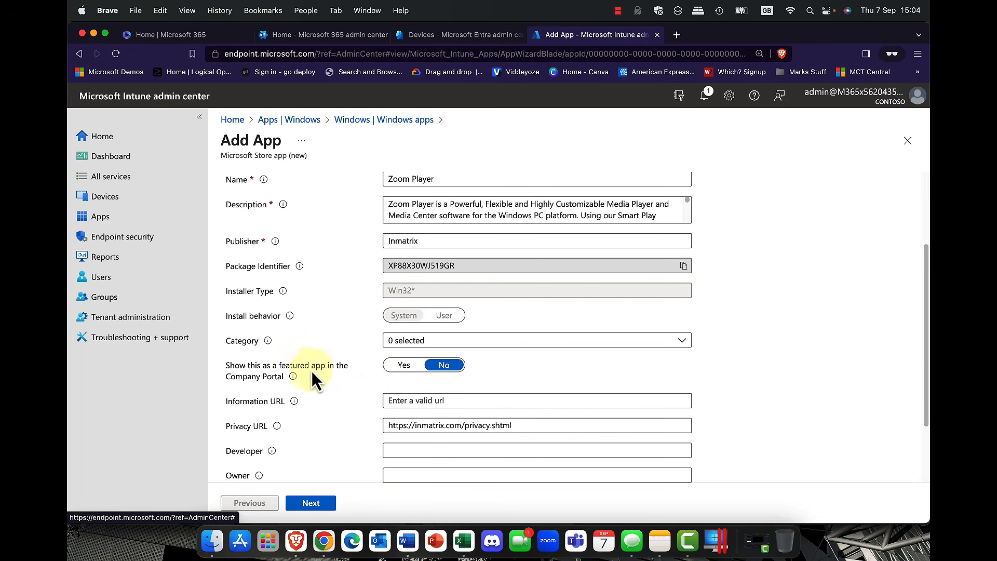
pyautogui.click(404, 366)
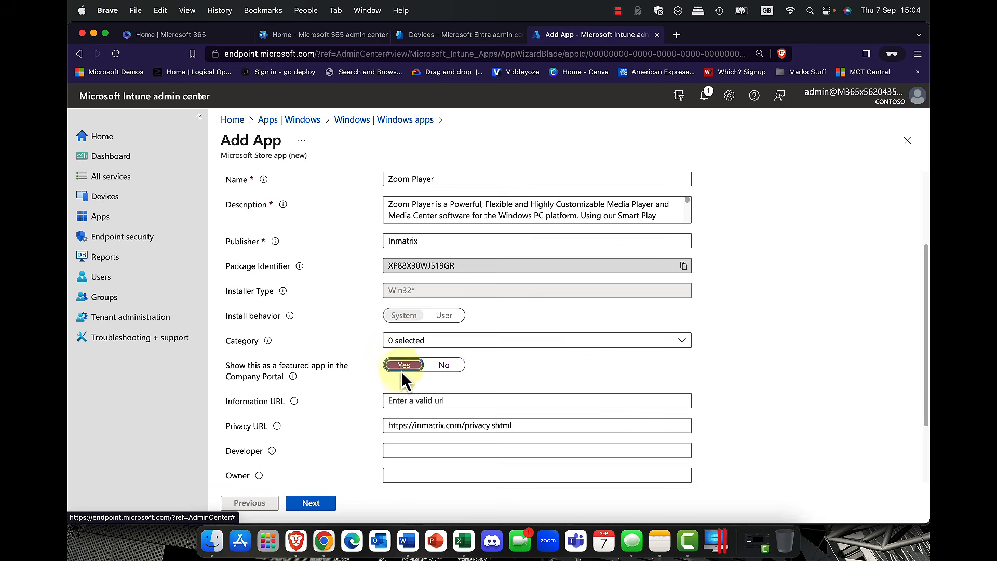
pyautogui.scroll(-3, 313, 395)
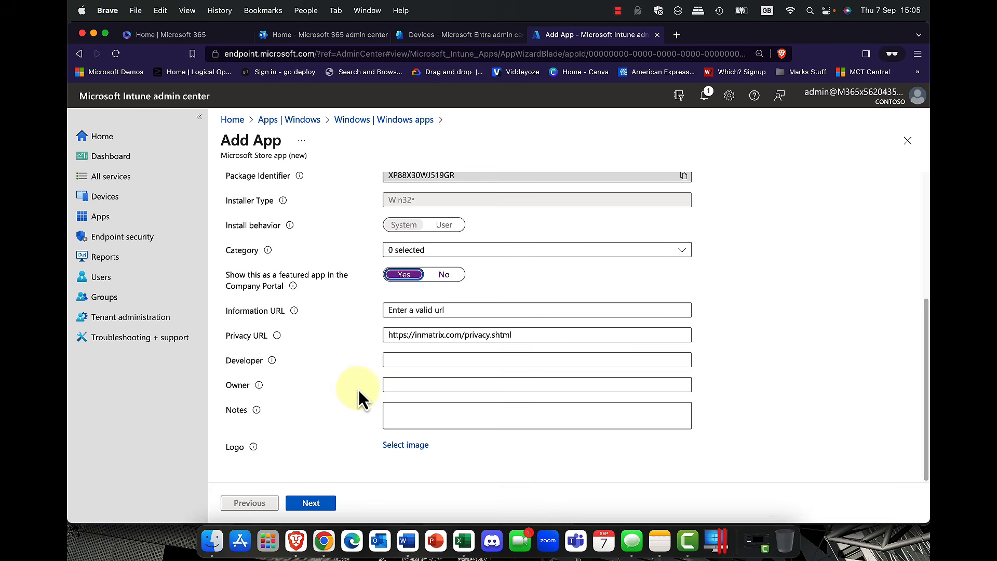
pyautogui.click(410, 445)
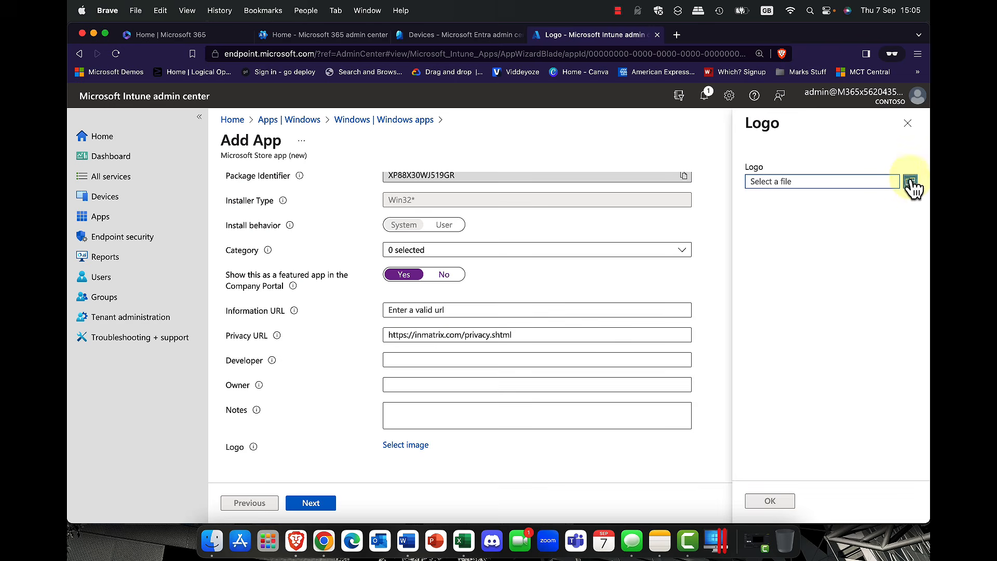
pyautogui.click(908, 124)
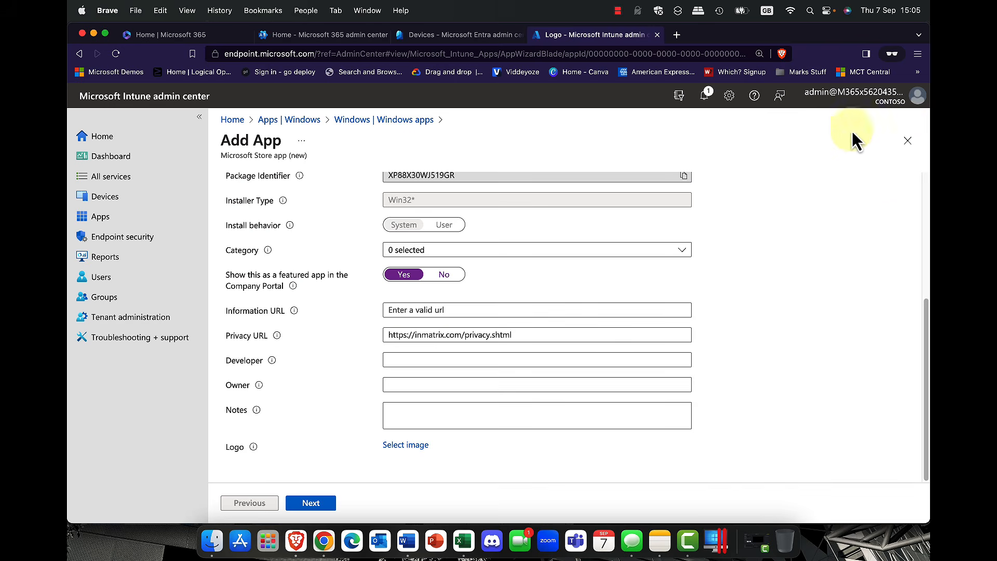
pyautogui.click(305, 504)
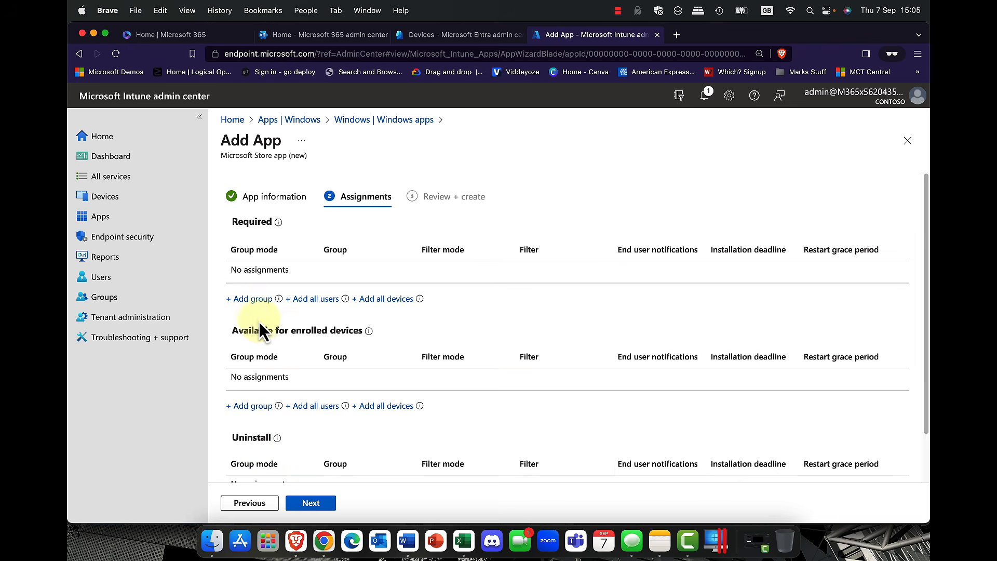
# Step: Add Oslo devices as the Required group for Zoom Player, then review and create the app
pyautogui.click(253, 300)
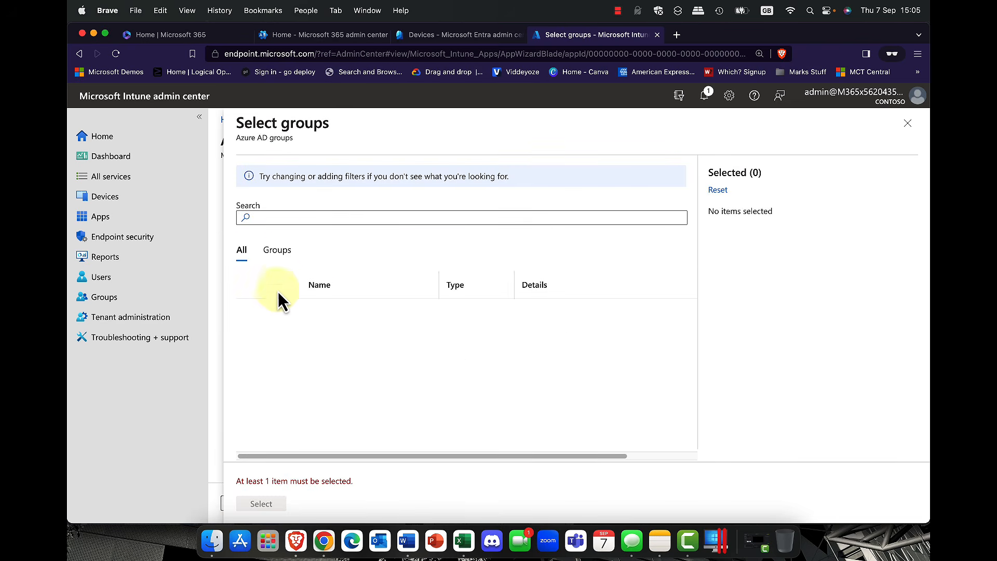
pyautogui.click(304, 218)
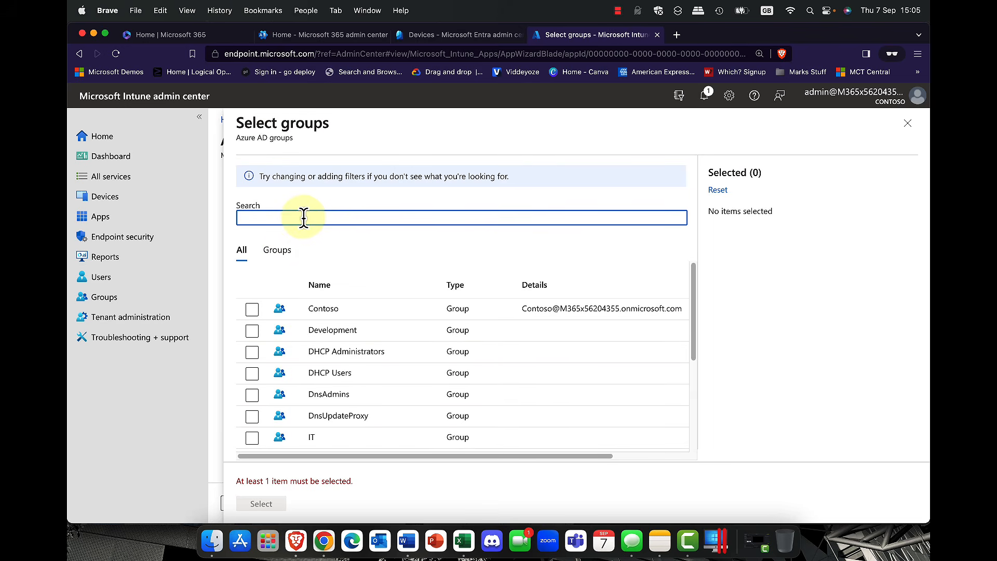
pyautogui.write('oslo')
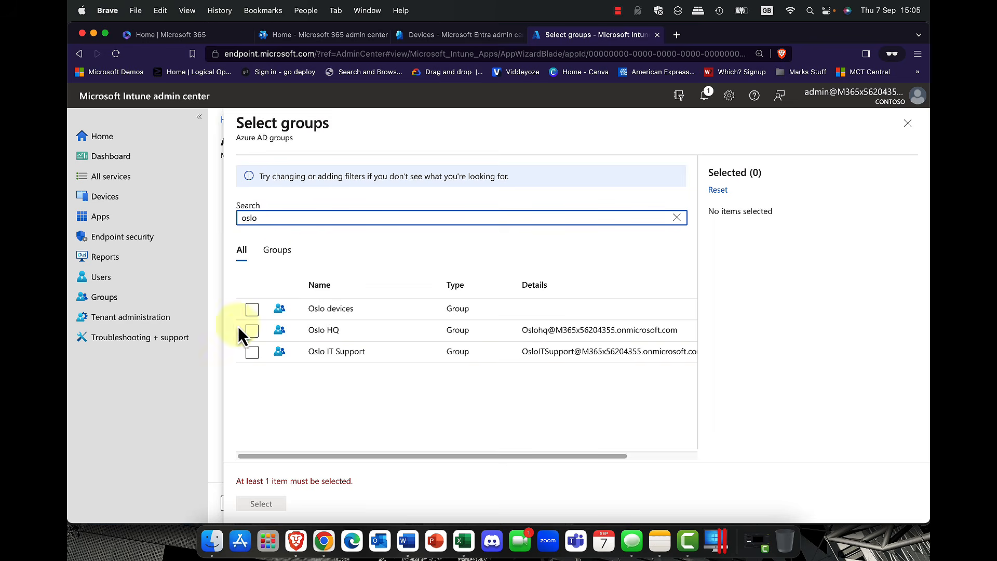
pyautogui.click(252, 312)
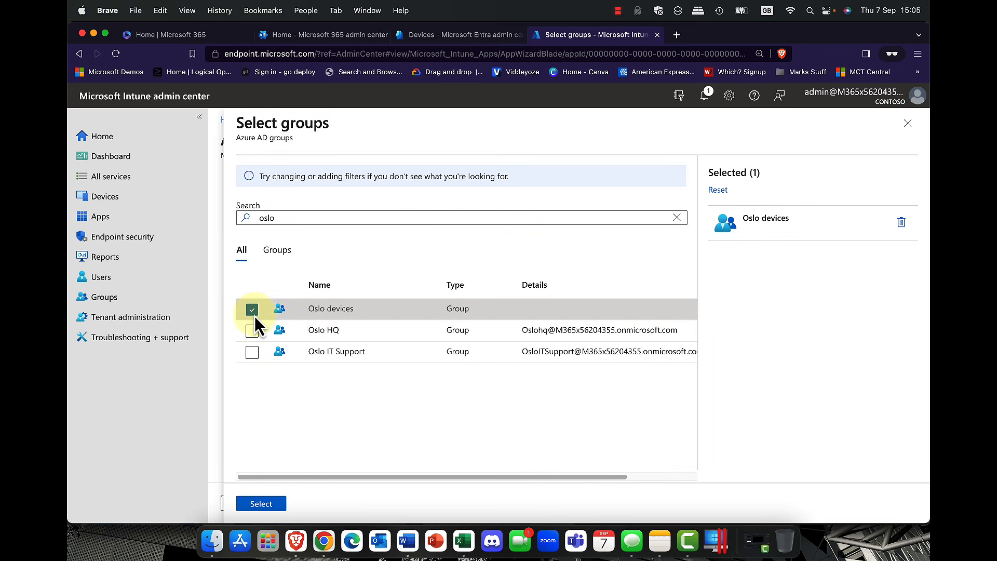
pyautogui.click(264, 504)
pyautogui.click(313, 504)
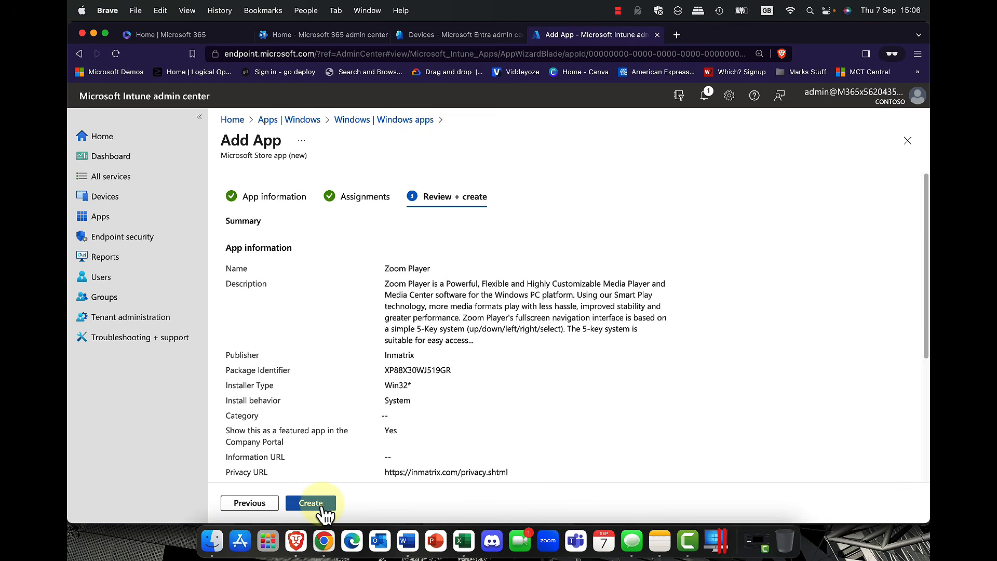
pyautogui.click(322, 503)
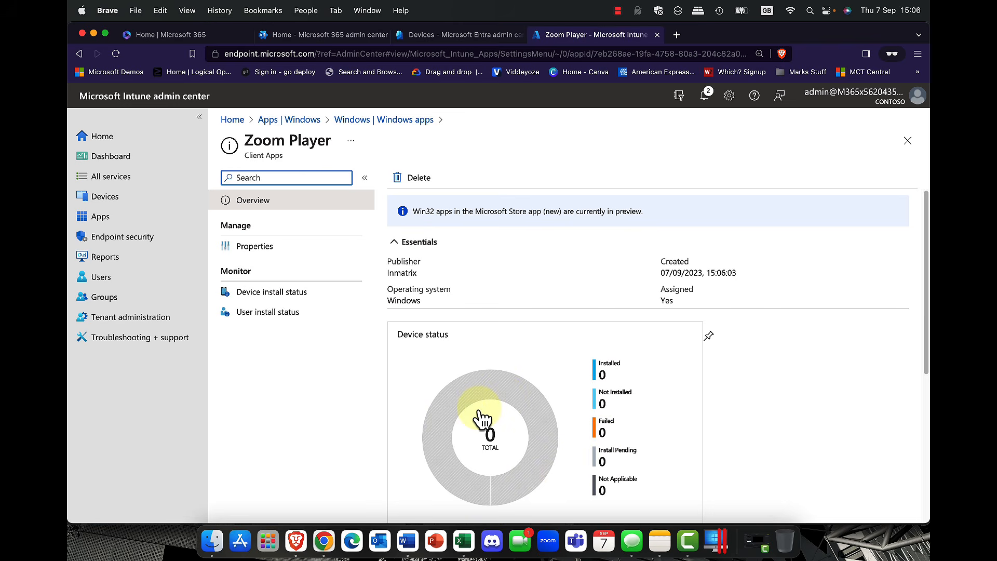
# Step: Return from the Zoom Player page to the Apps overview
pyautogui.click(104, 220)
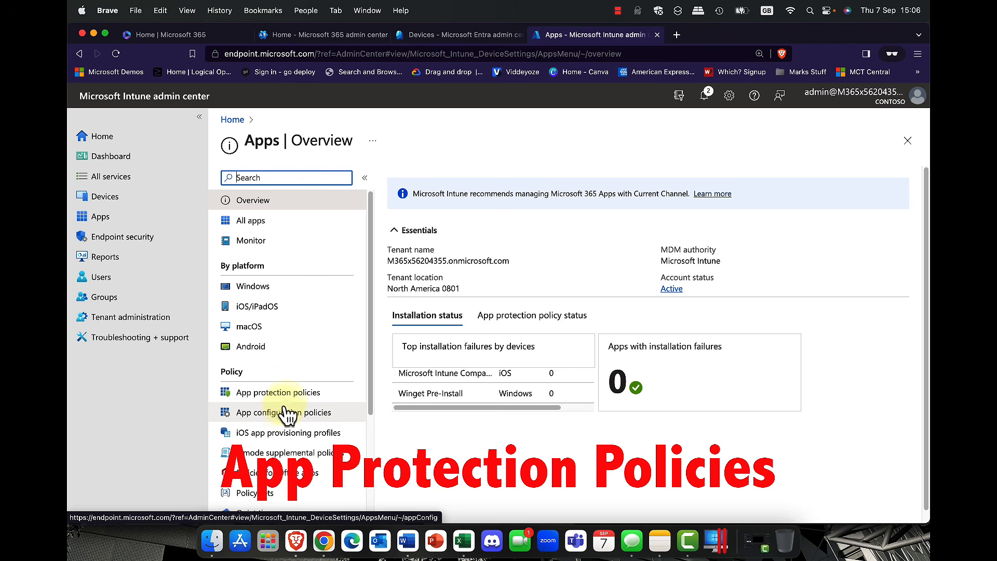
# Step: Open the Oslo App Protection Policy's properties and edit its targeted apps
pyautogui.click(281, 393)
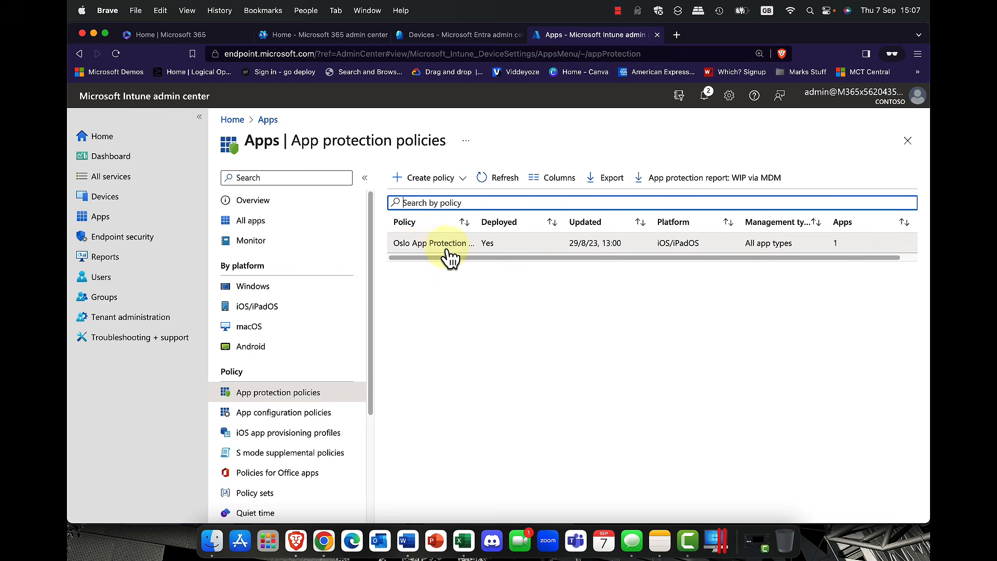
pyautogui.click(431, 243)
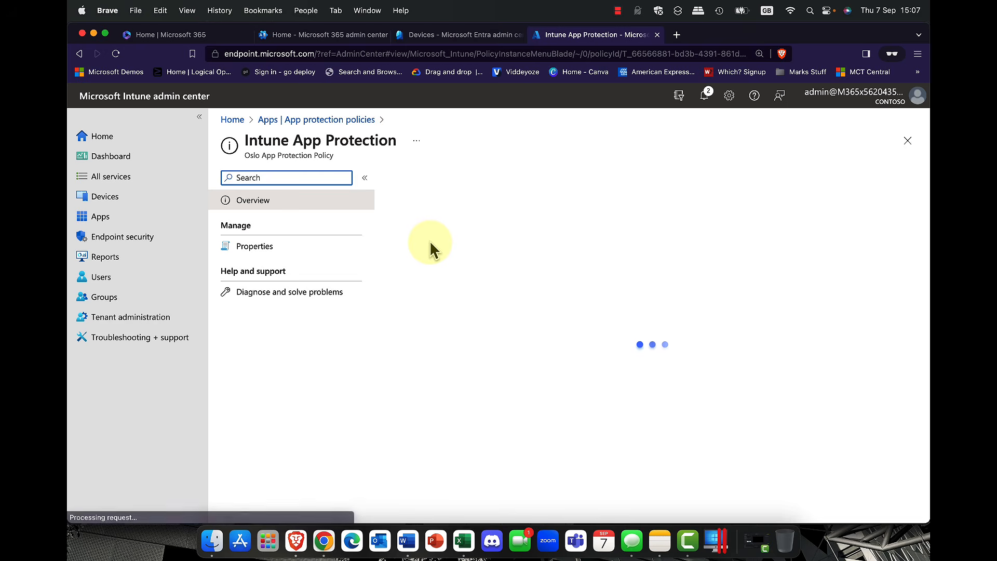
pyautogui.click(264, 248)
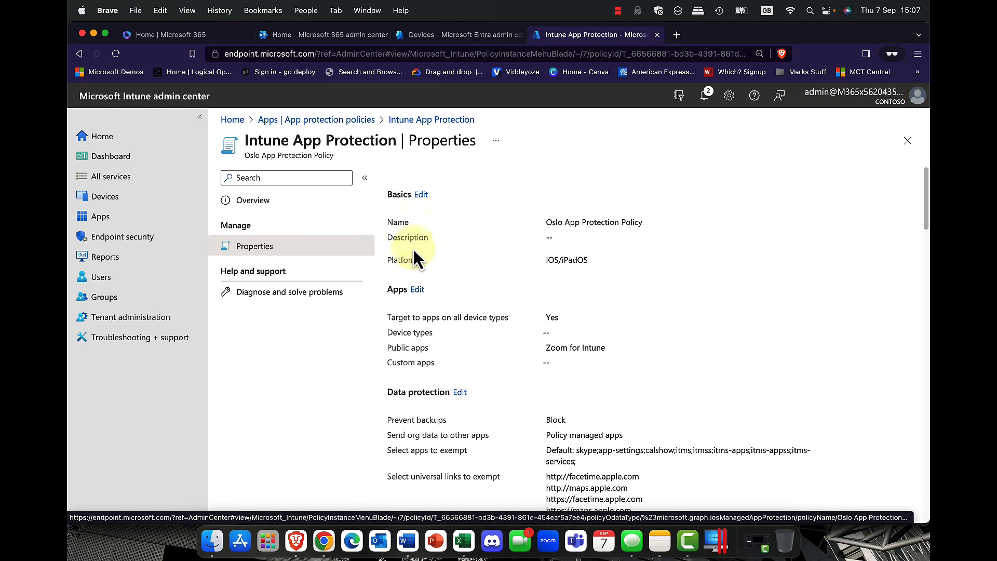
pyautogui.click(417, 291)
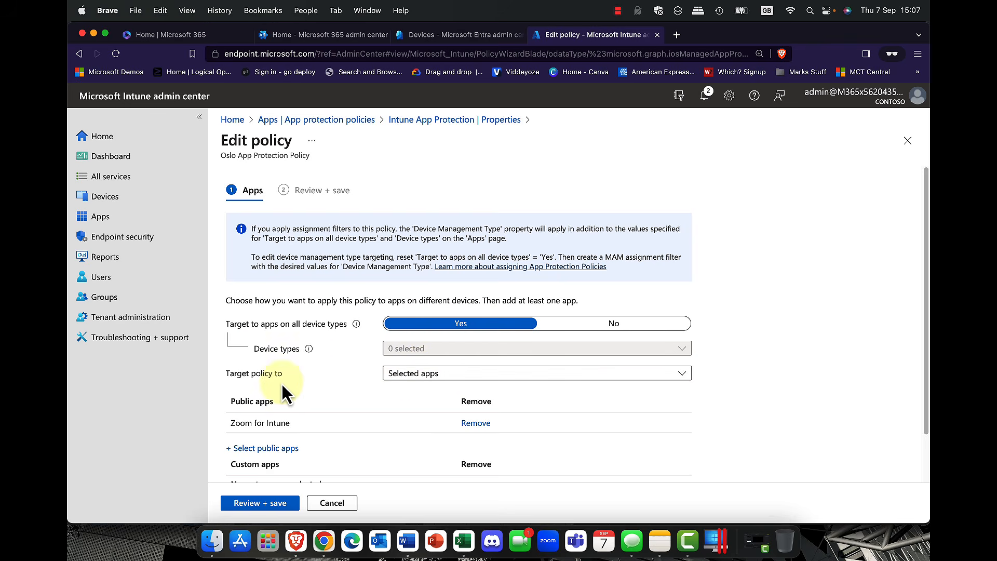
# Step: Keep the policy targeting Selected apps with Zoom for Intune, then cancel without saving
pyautogui.click(532, 382)
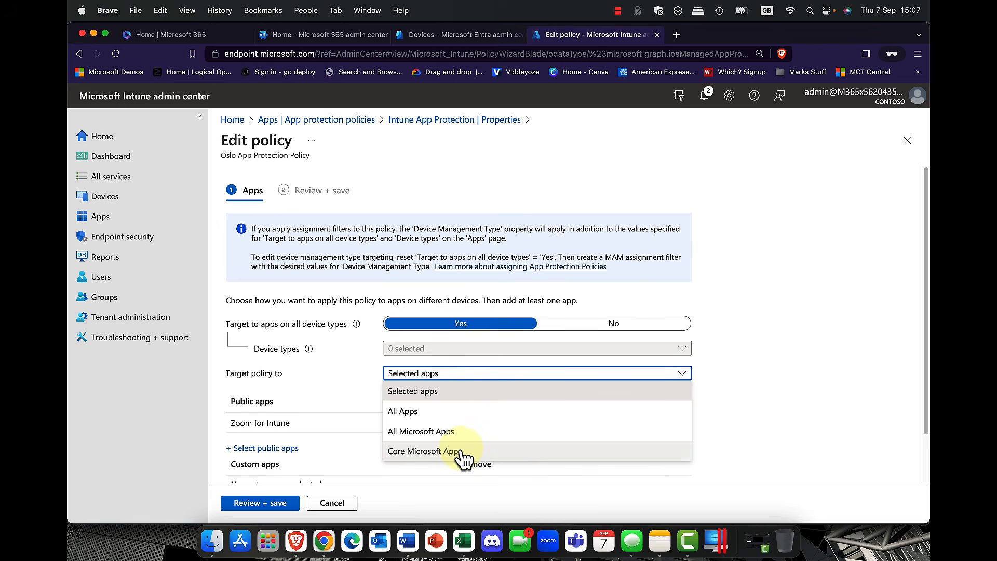
pyautogui.click(439, 393)
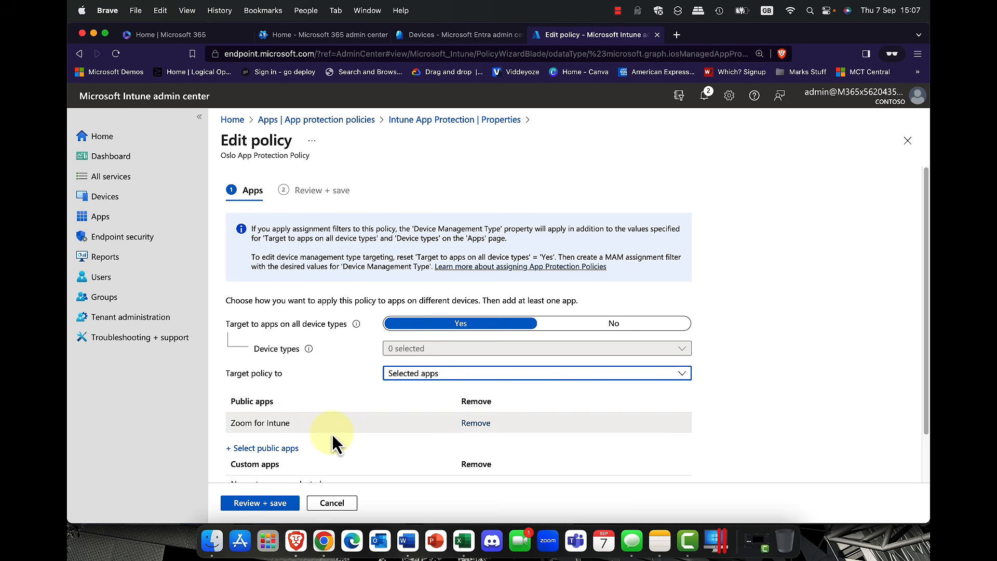
pyautogui.scroll(-2, 331, 434)
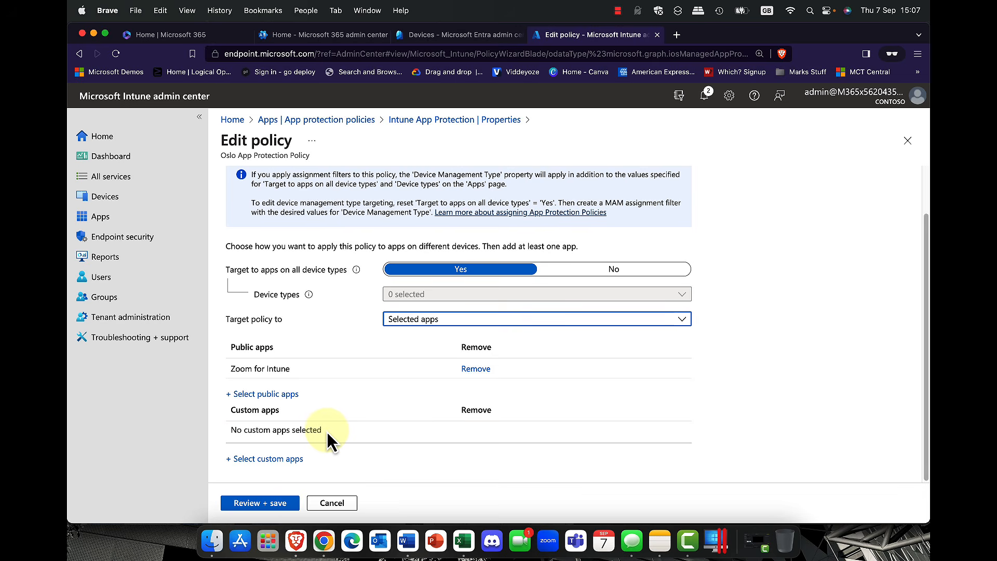
pyautogui.click(273, 504)
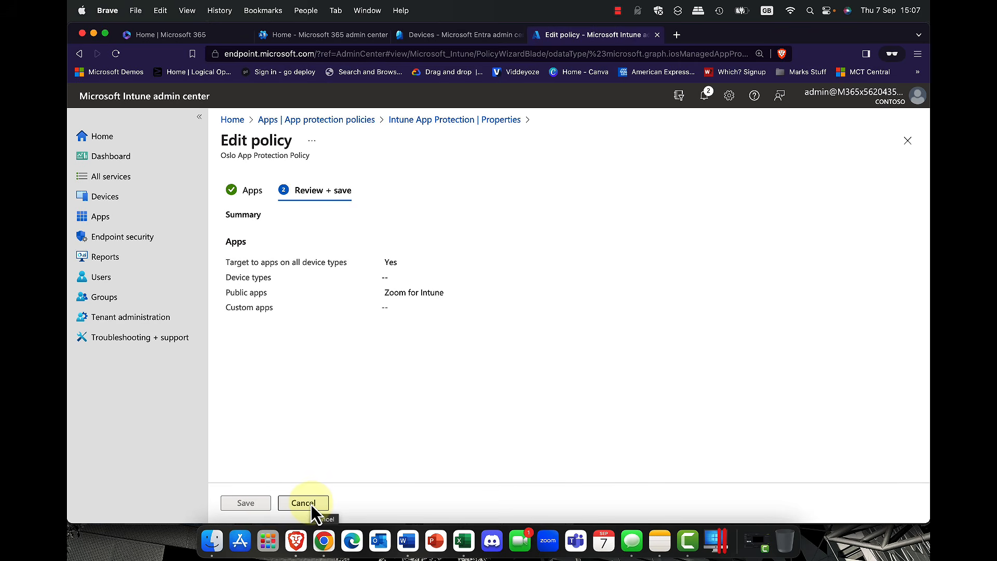
pyautogui.click(470, 120)
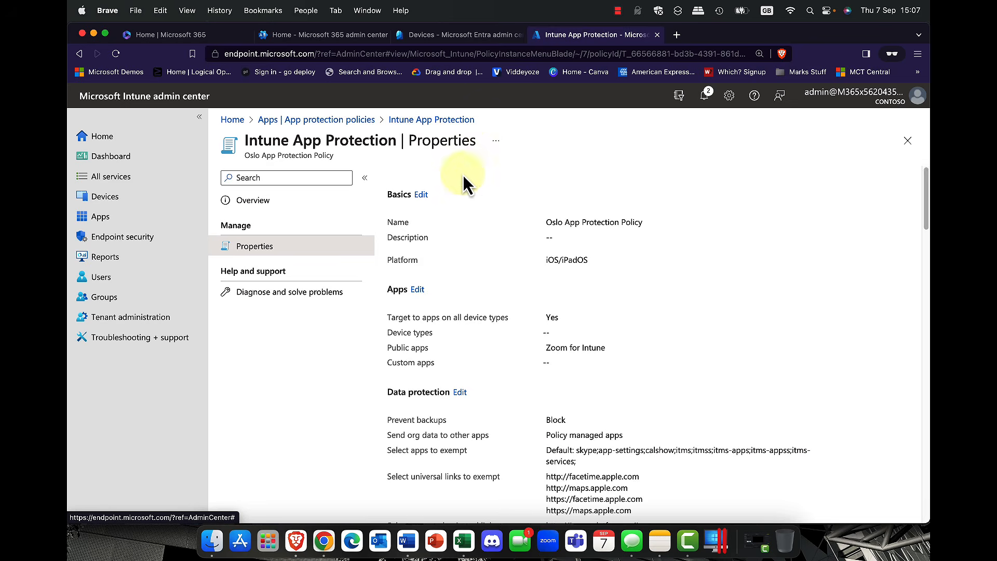
pyautogui.scroll(-1, 462, 304)
pyautogui.scroll(-2, 462, 301)
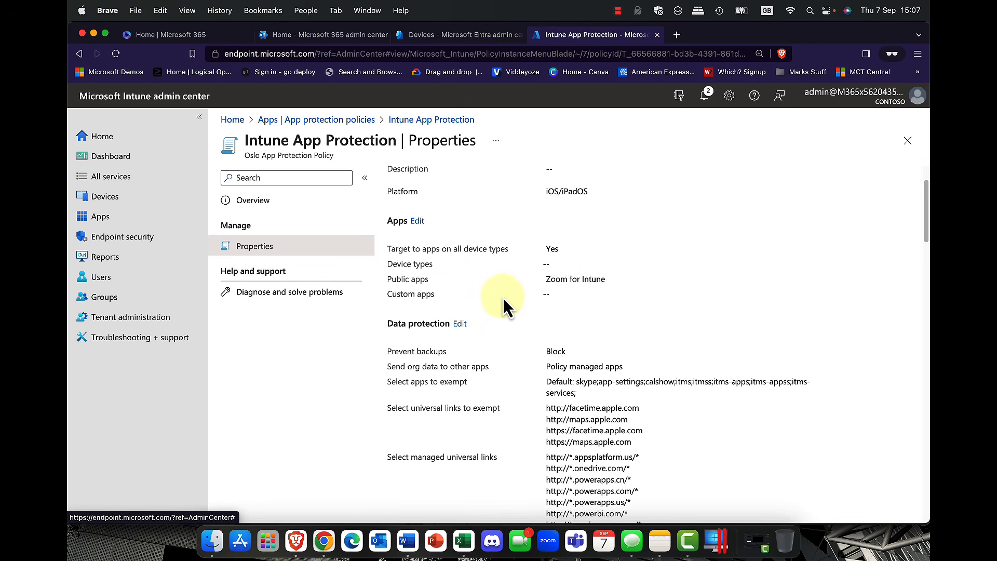
pyautogui.click(460, 323)
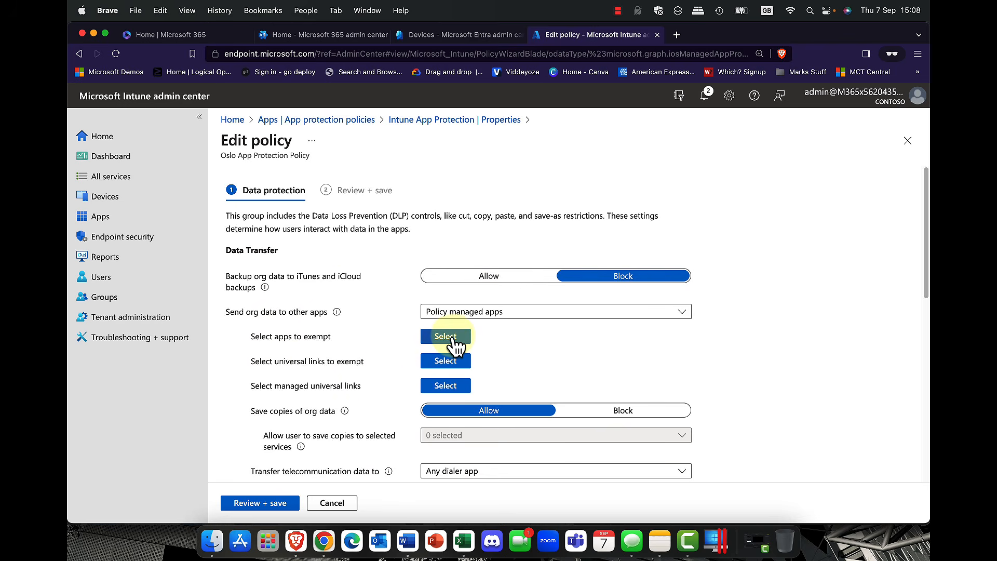
pyautogui.scroll(-3, 452, 340)
pyautogui.scroll(-3, 453, 335)
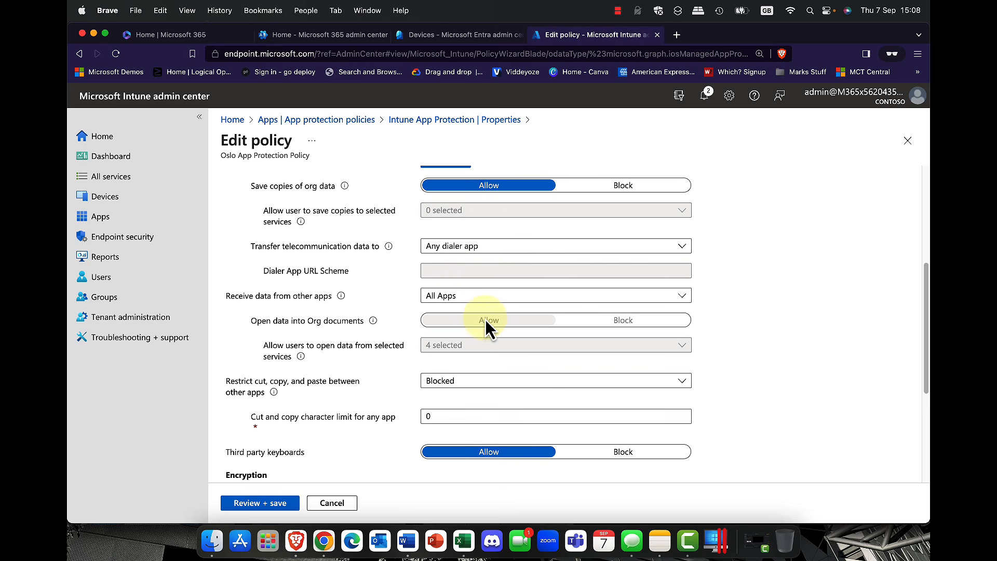
pyautogui.scroll(-5, 485, 319)
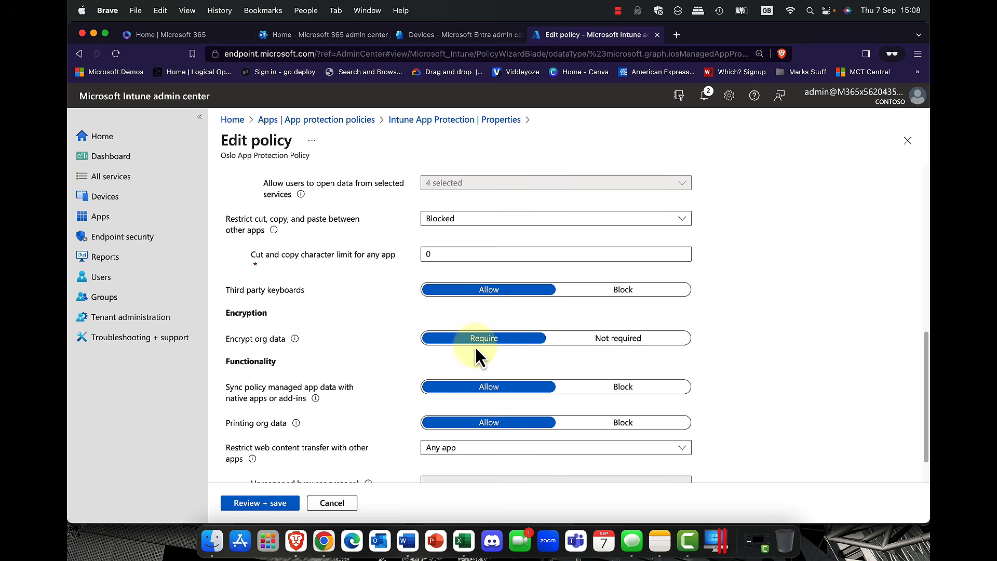
pyautogui.scroll(-1, 476, 343)
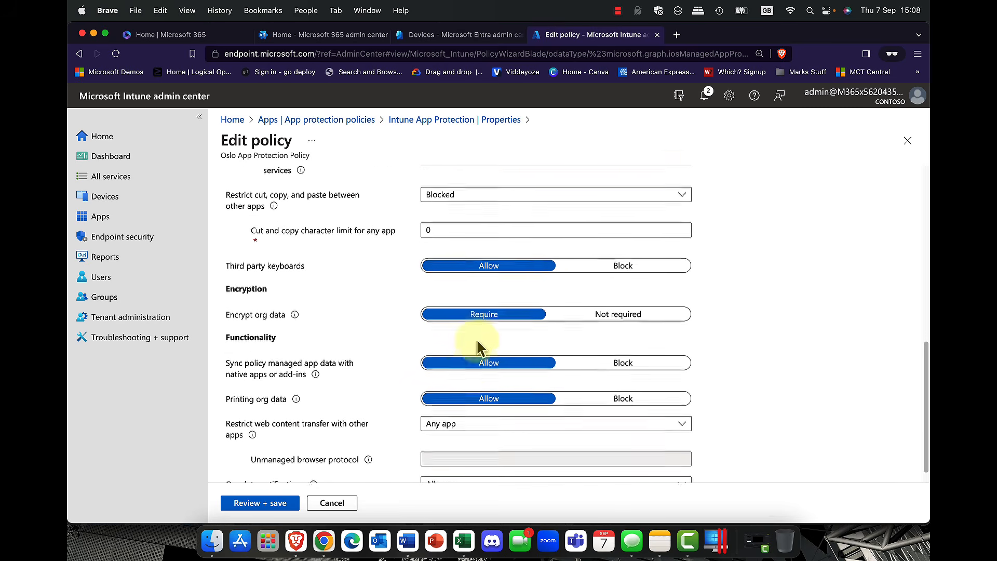
pyautogui.scroll(-1, 477, 341)
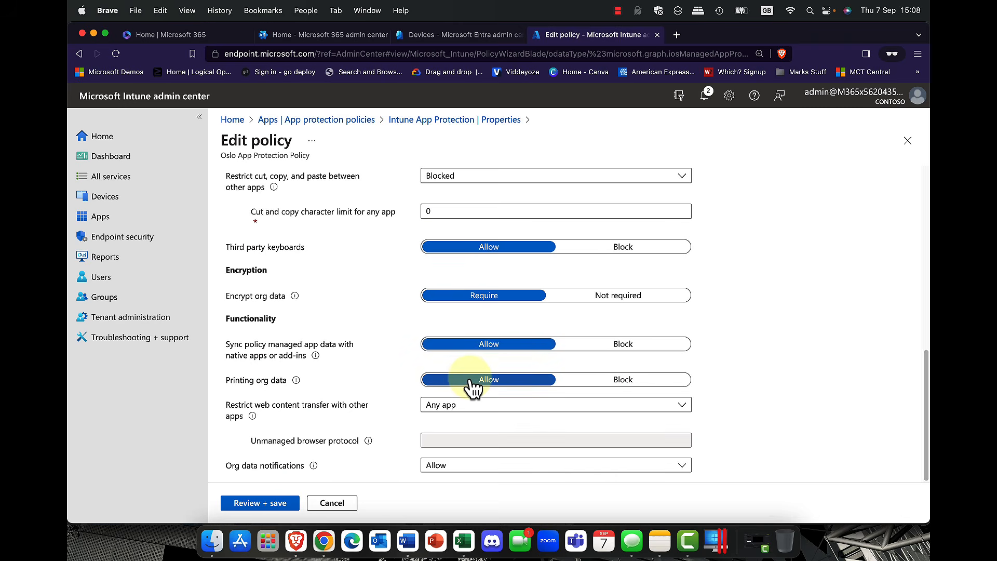
pyautogui.click(626, 381)
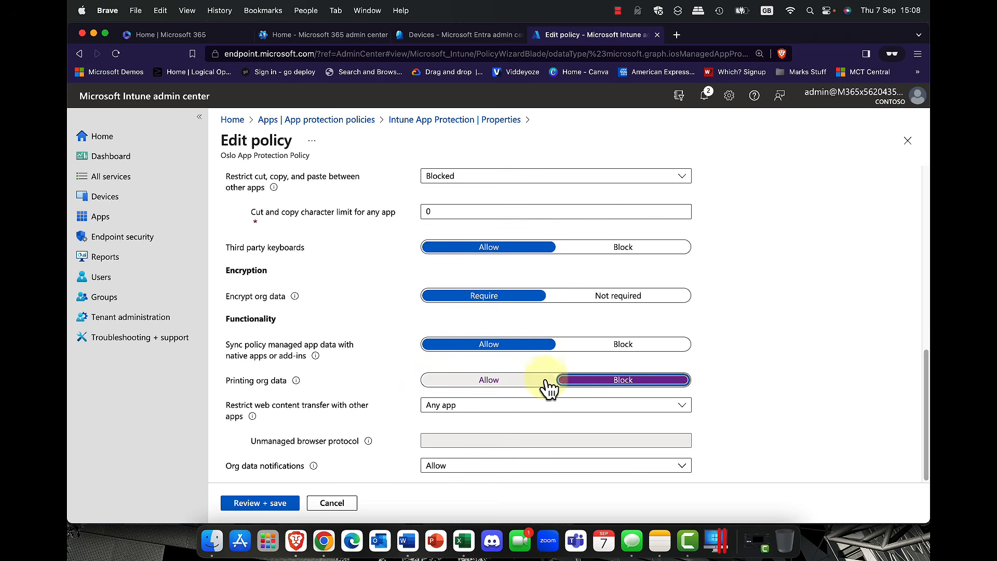
pyautogui.click(532, 386)
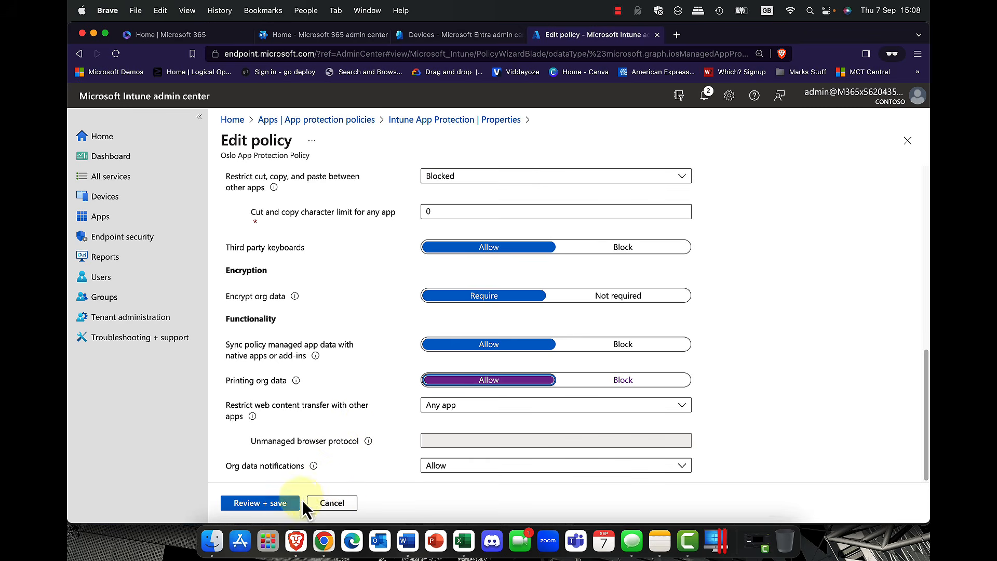
pyautogui.click(327, 503)
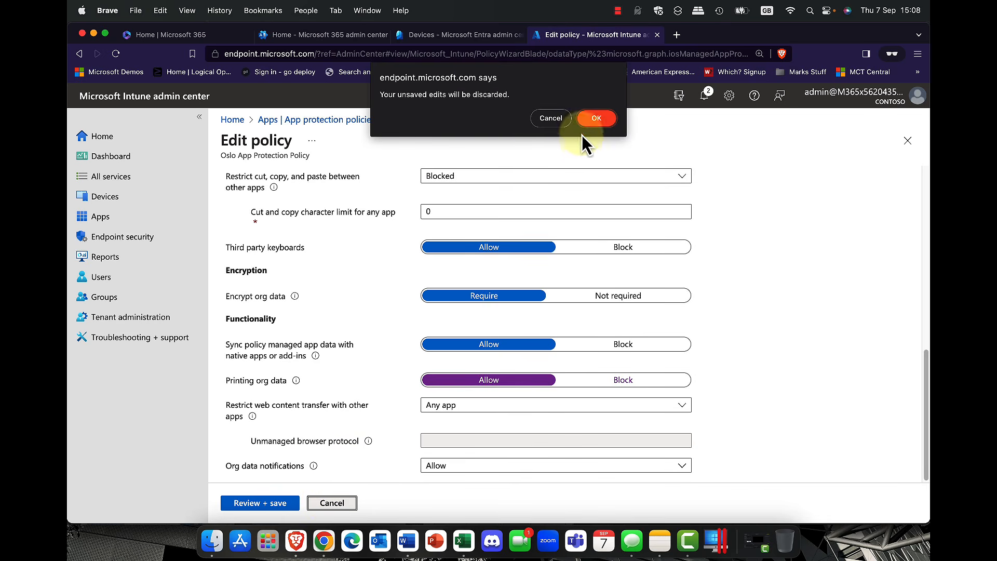
pyautogui.click(597, 119)
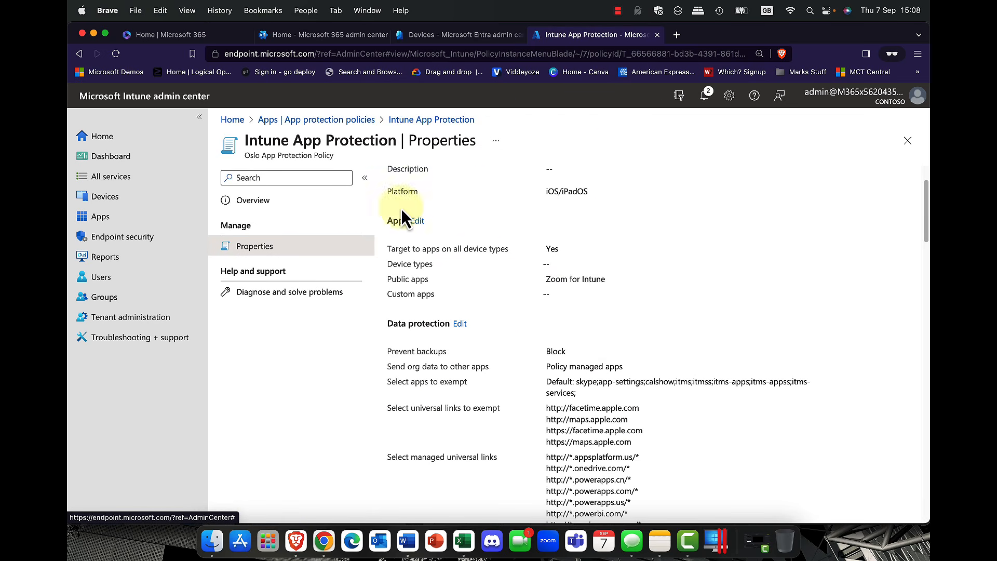
# Step: Return to the App protection policies list through the breadcrumb
pyautogui.scroll(-10, 579, 335)
pyautogui.scroll(15, 575, 332)
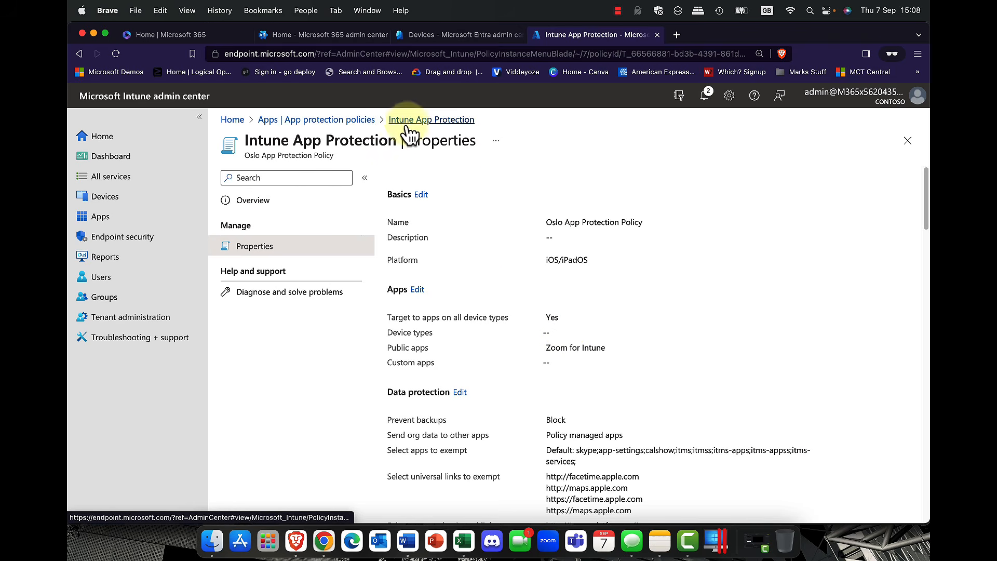
pyautogui.click(360, 119)
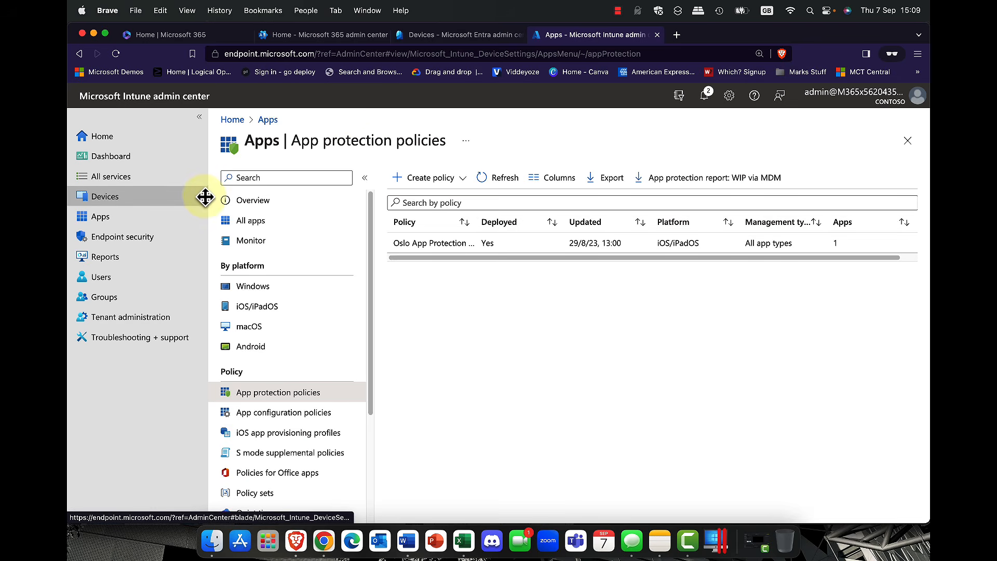
# Step: Go to Devices and show the Update rings for Windows 10 and later
pyautogui.click(104, 200)
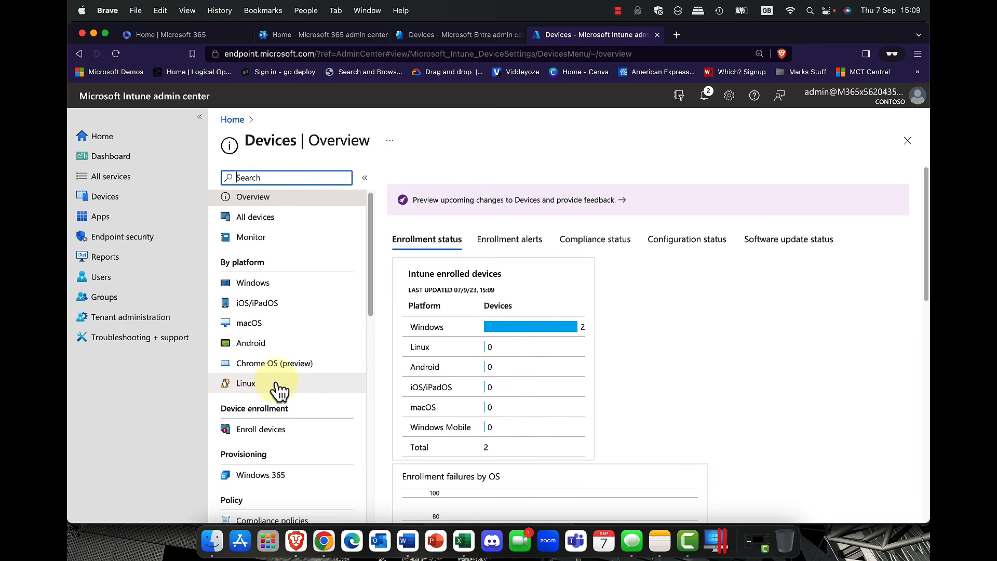
pyautogui.scroll(-3, 275, 384)
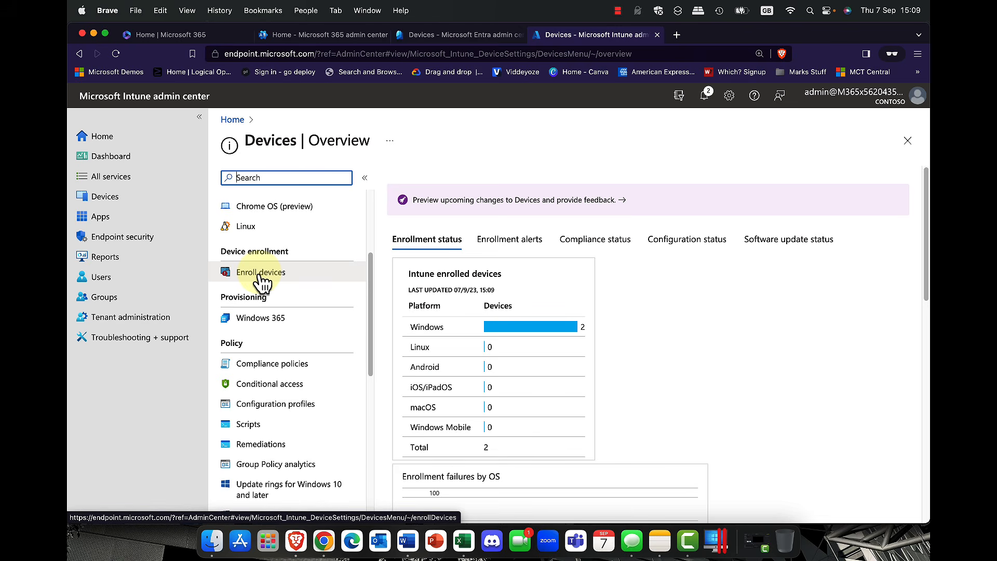
pyautogui.scroll(-2, 307, 385)
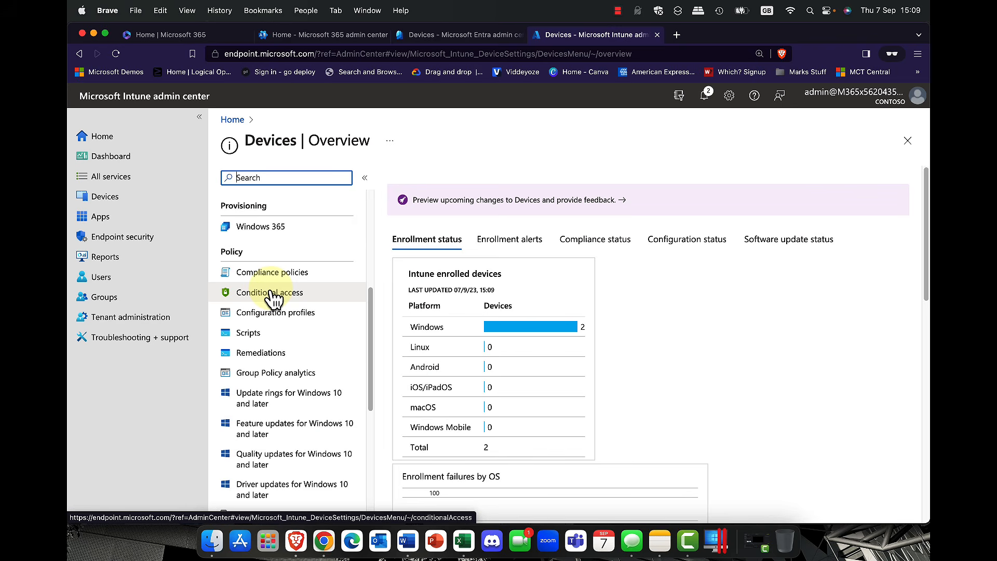
pyautogui.scroll(-5, 273, 299)
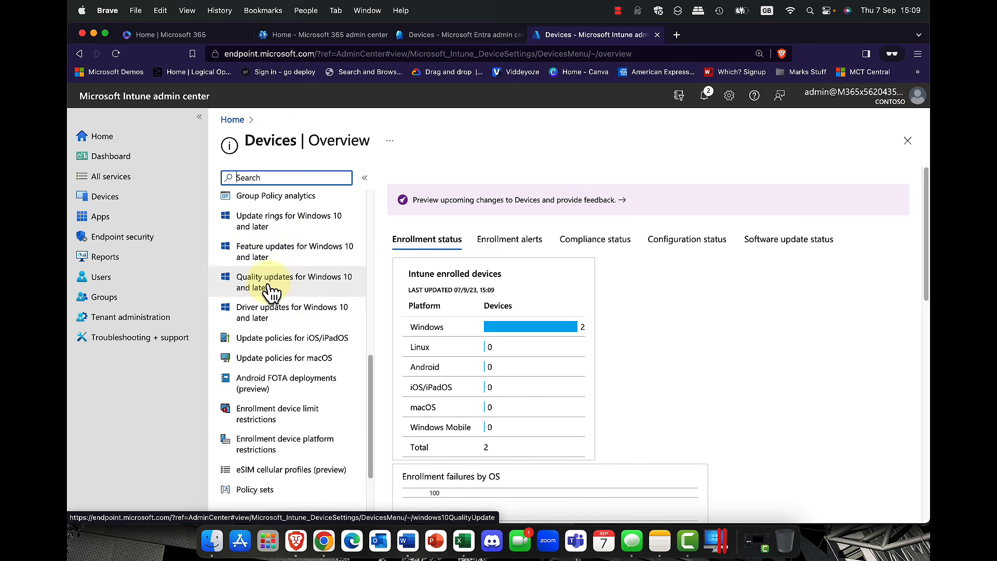
pyautogui.click(267, 224)
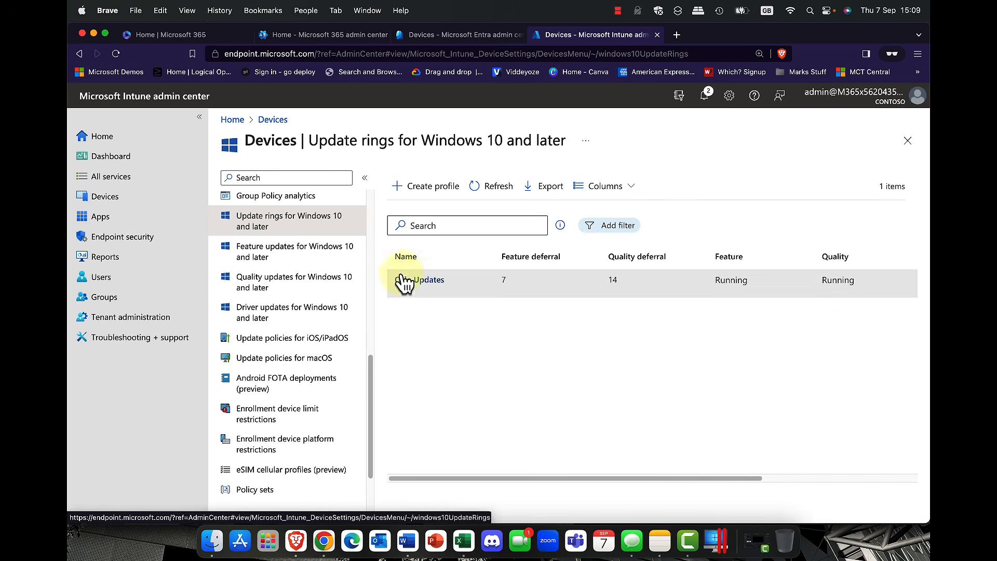
# Step: Open the Oslo Updates ring's properties and begin editing its update ring settings
pyautogui.click(415, 287)
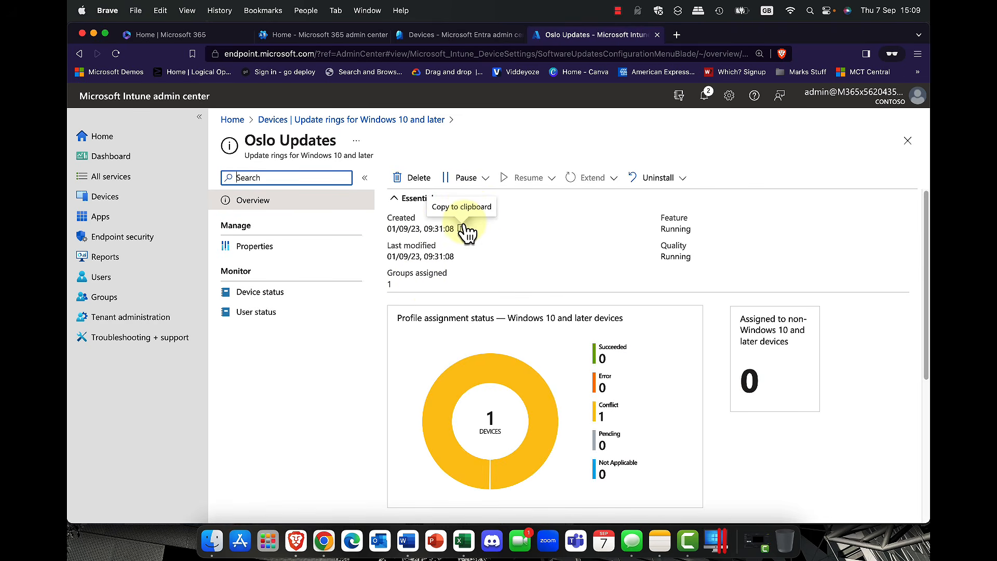
pyautogui.click(247, 254)
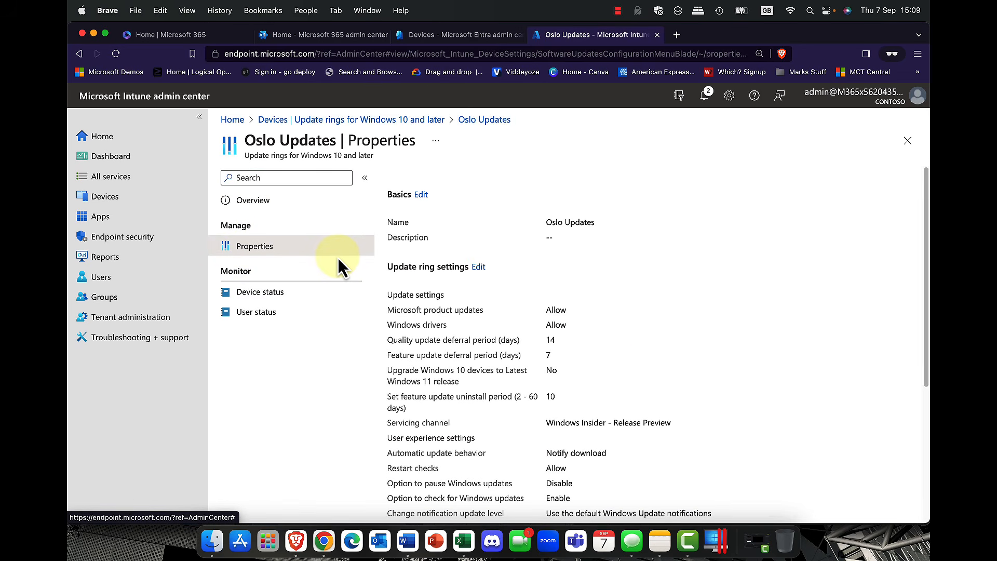
pyautogui.click(478, 268)
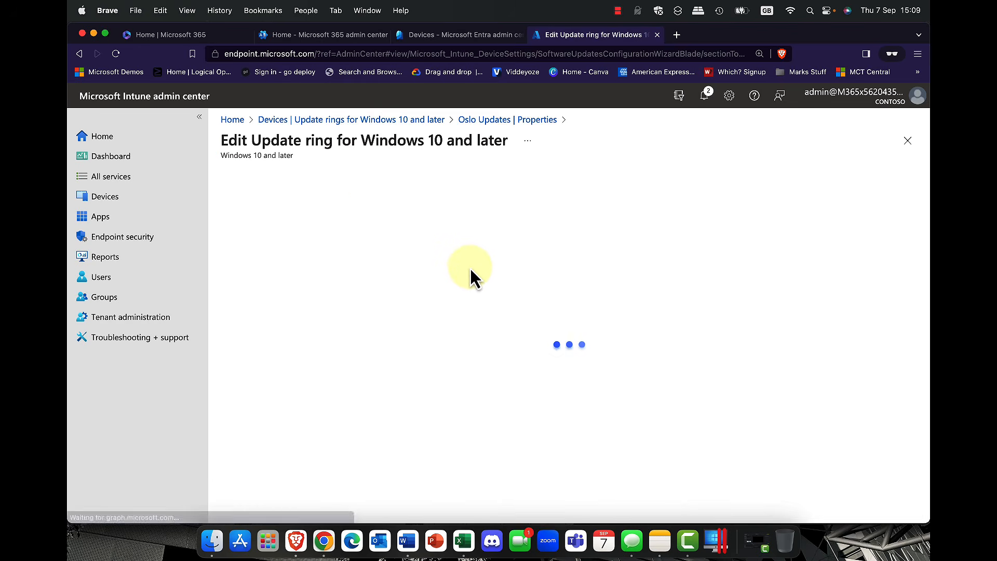
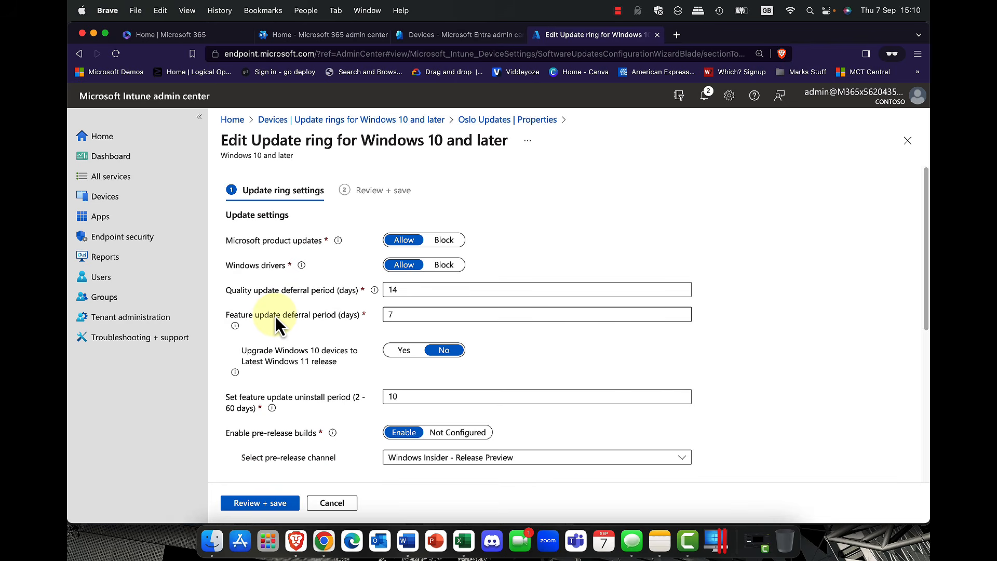
# Step: Cancel the Oslo Updates ring edits, keeping its 14- and 7-day deferrals, and go to Devices
pyautogui.click(332, 502)
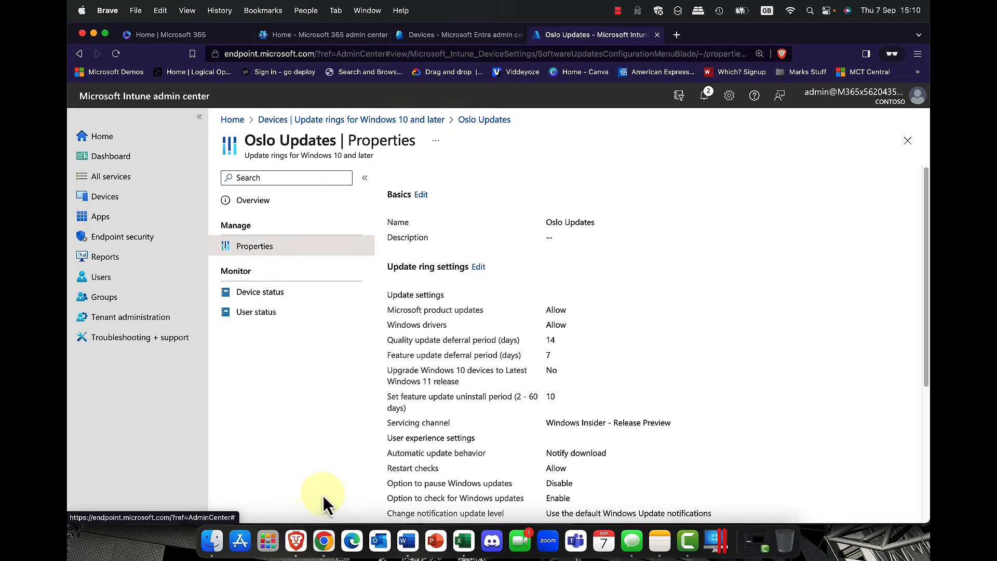
pyautogui.click(108, 203)
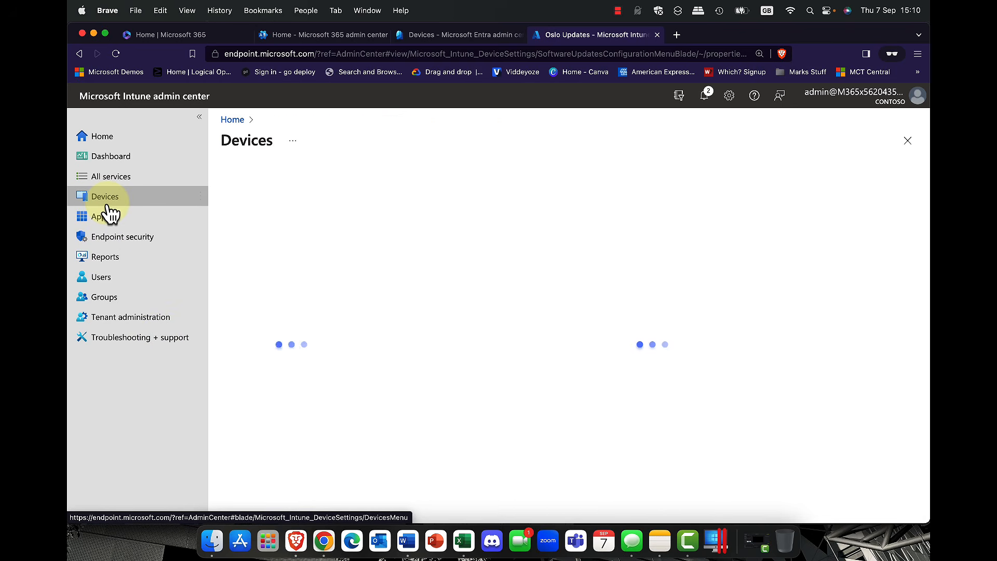
pyautogui.scroll(-4, 302, 430)
pyautogui.scroll(-2, 304, 428)
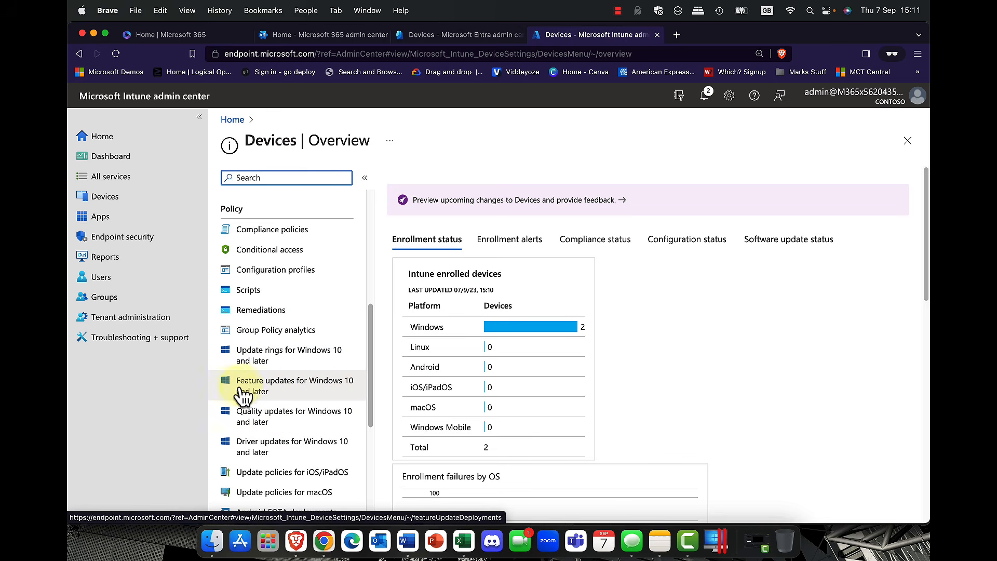
pyautogui.click(267, 396)
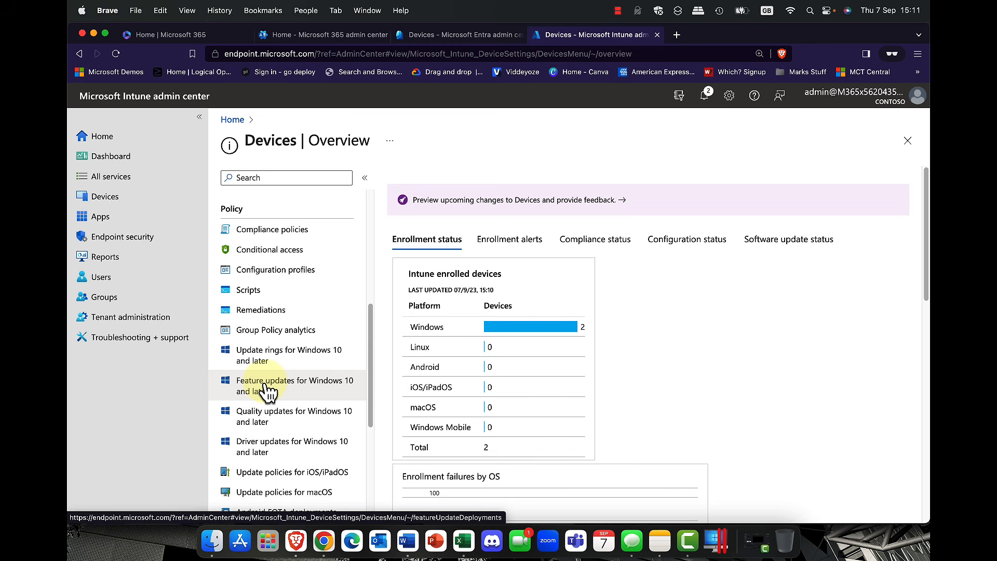
pyautogui.scroll(-3, 266, 390)
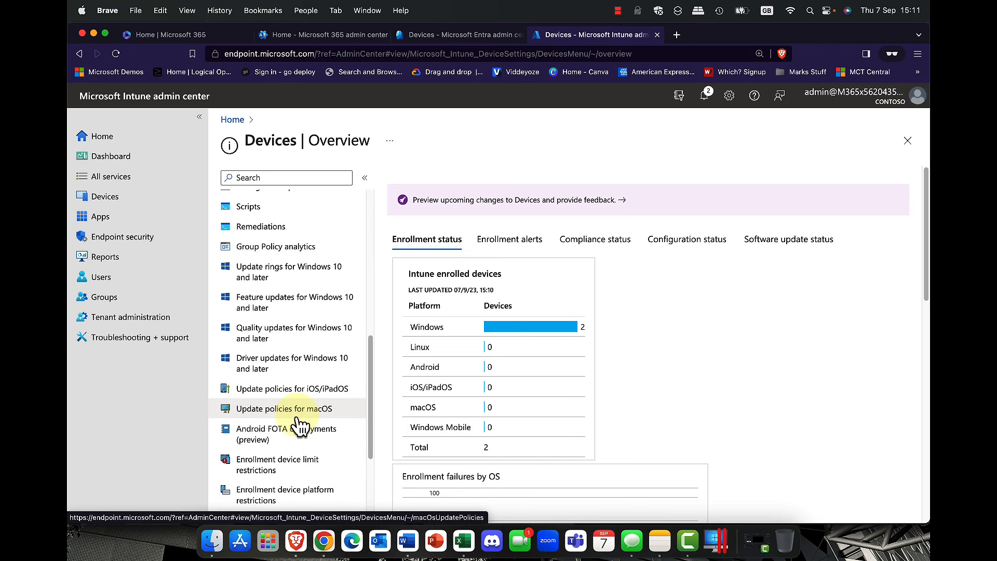
pyautogui.scroll(10, 299, 425)
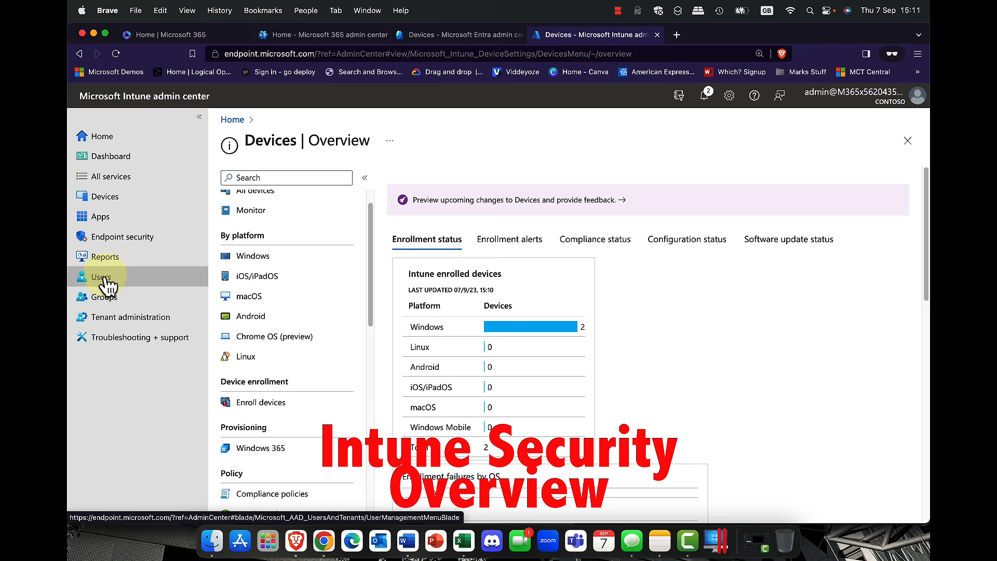
# Step: Open Endpoint security, browse its Manage policy types, and show Attack surface reduction policies
pyautogui.click(117, 237)
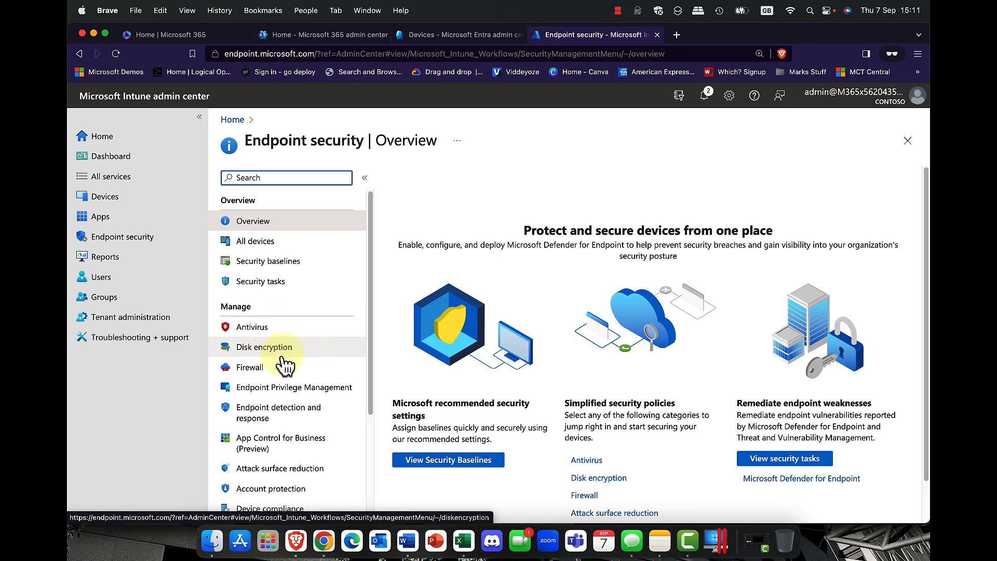
pyautogui.scroll(-3, 283, 366)
pyautogui.scroll(-1, 283, 362)
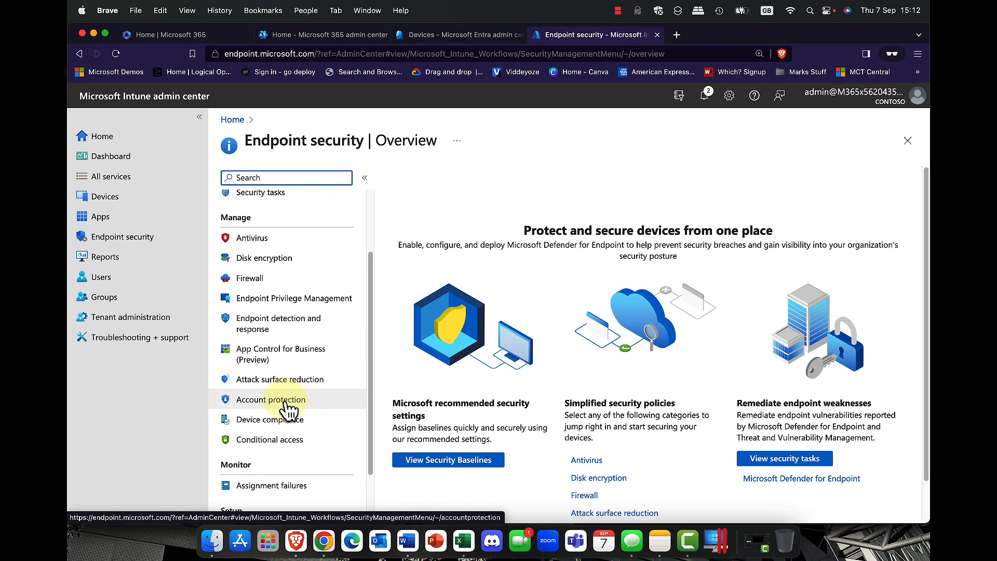
pyautogui.click(280, 379)
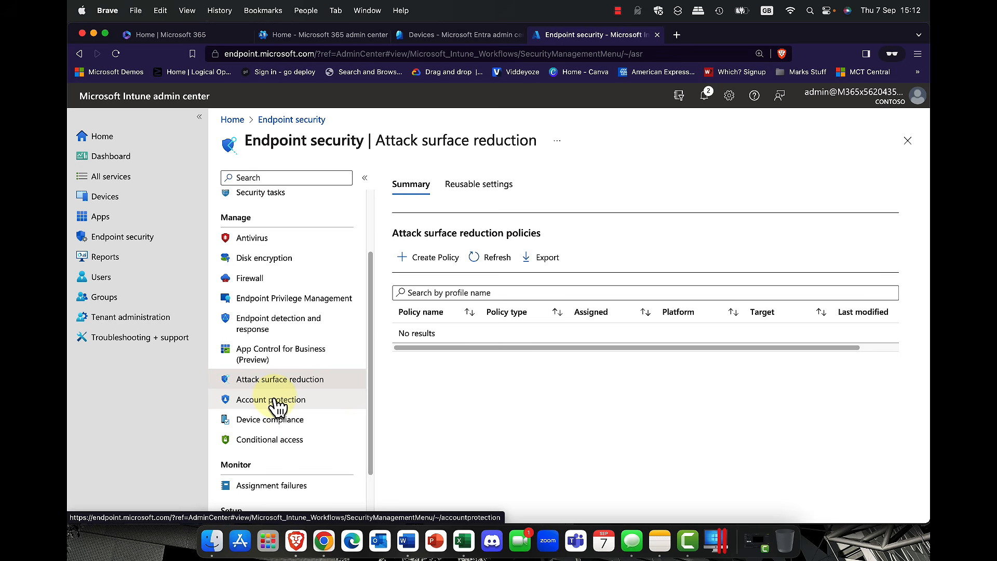
# Step: Check that Attack surface reduction has no policies, then go to Reports
pyautogui.scroll(-3, 279, 403)
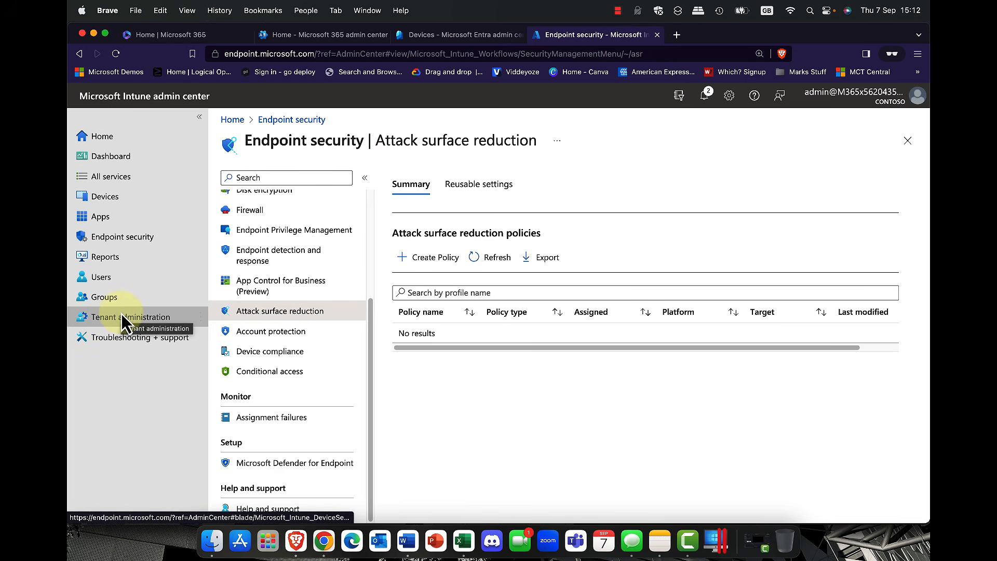
pyautogui.click(104, 260)
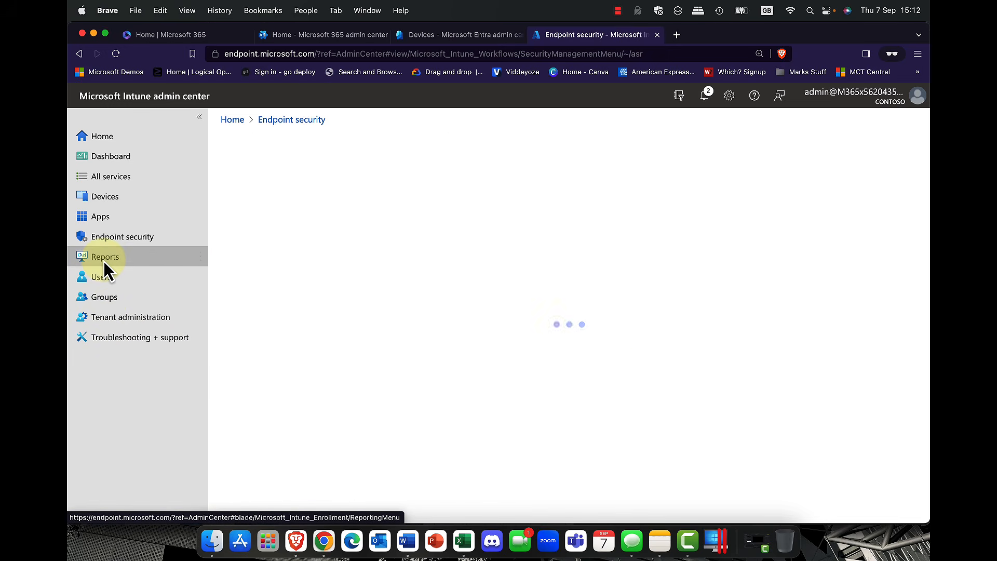